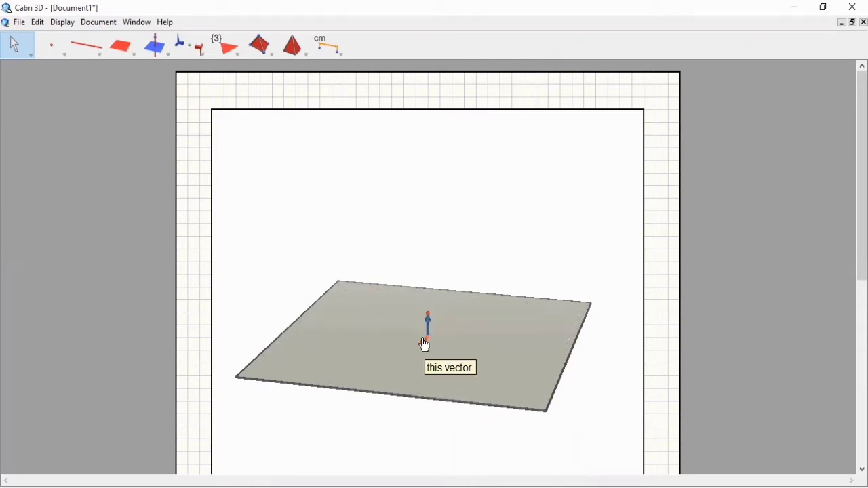
# Delete the default vector standing at the centre of the base plane, keeping its origin point.
pyautogui.rightClick(427, 351)
pyautogui.click(461, 477)
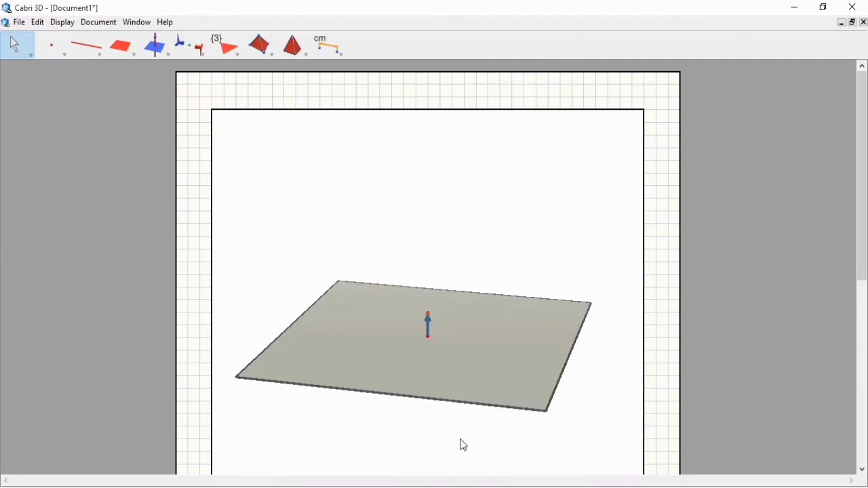
pyautogui.rightClick(428, 331)
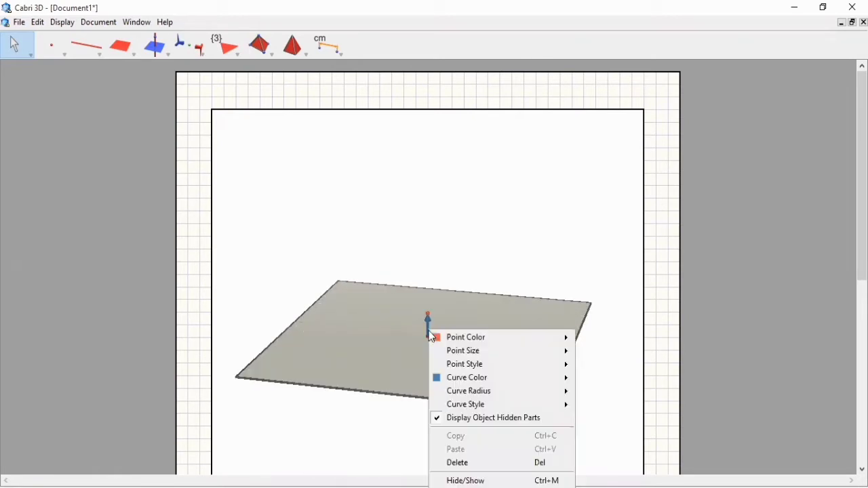
pyautogui.click(482, 464)
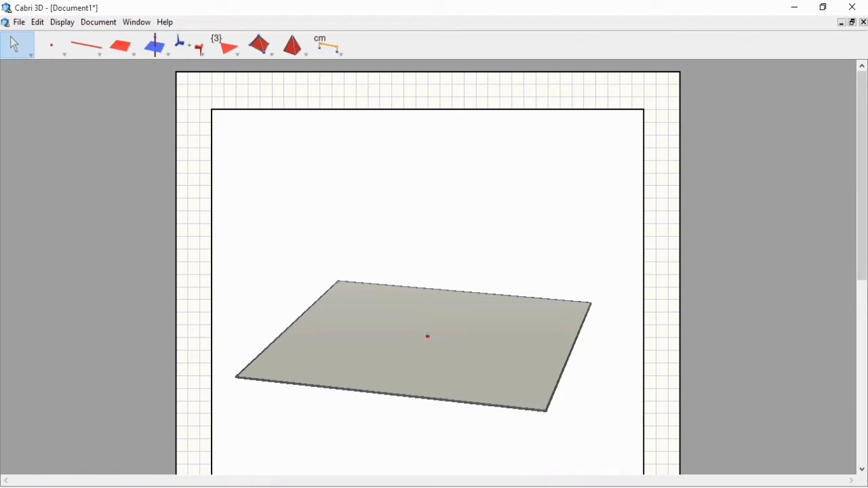
# Enlarge the 3D view downward until its lower border lies just above the bottom edge of the page.
pyautogui.scroll(-5, 427, 271)
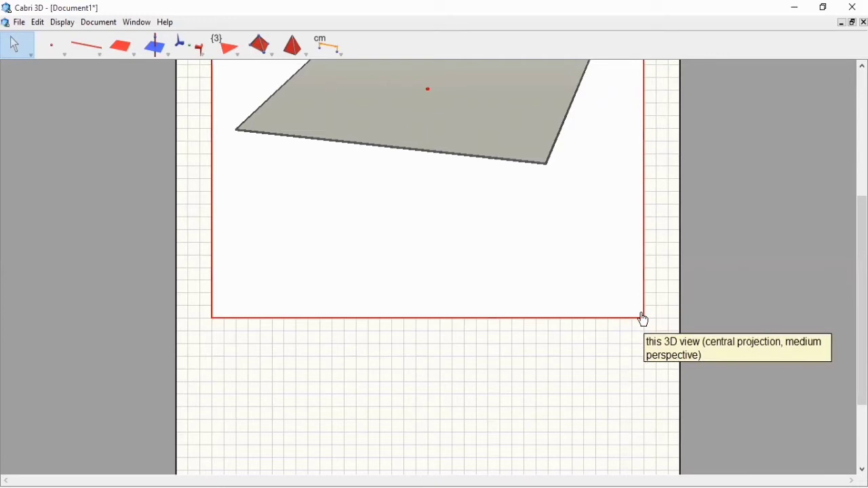
pyautogui.click(641, 317)
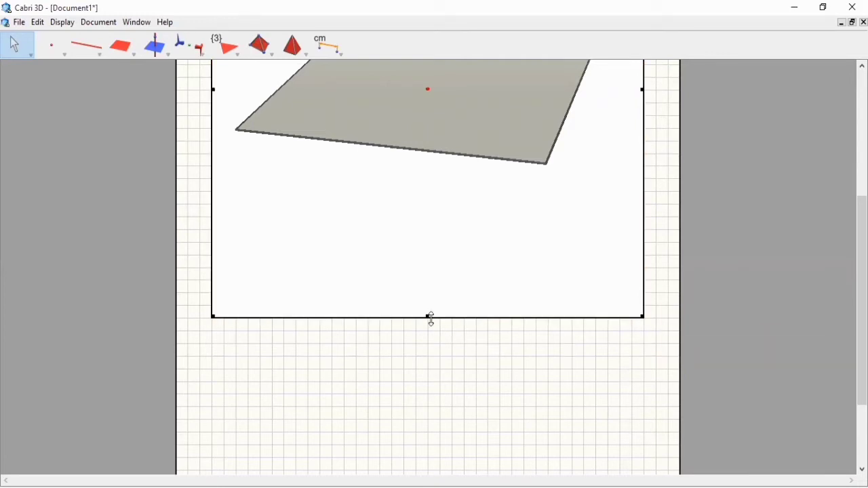
pyautogui.moveTo(429, 317); pyautogui.dragTo(424, 457)
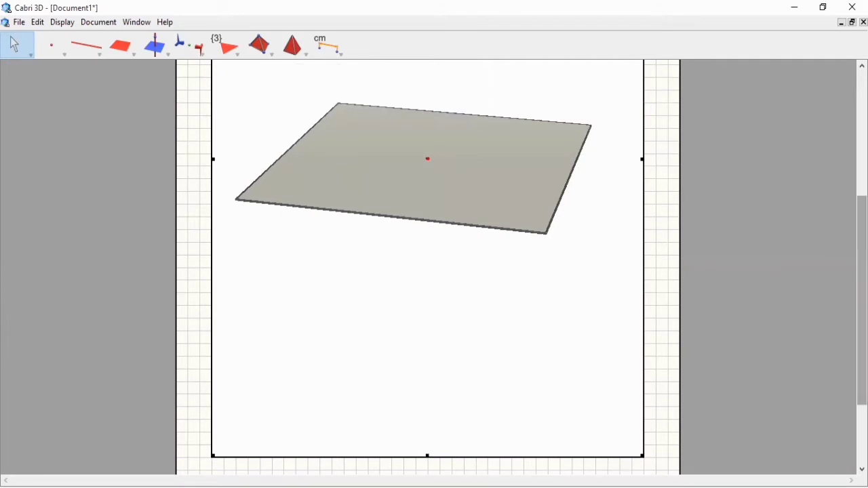
pyautogui.moveTo(863, 300); pyautogui.dragTo(863, 357)
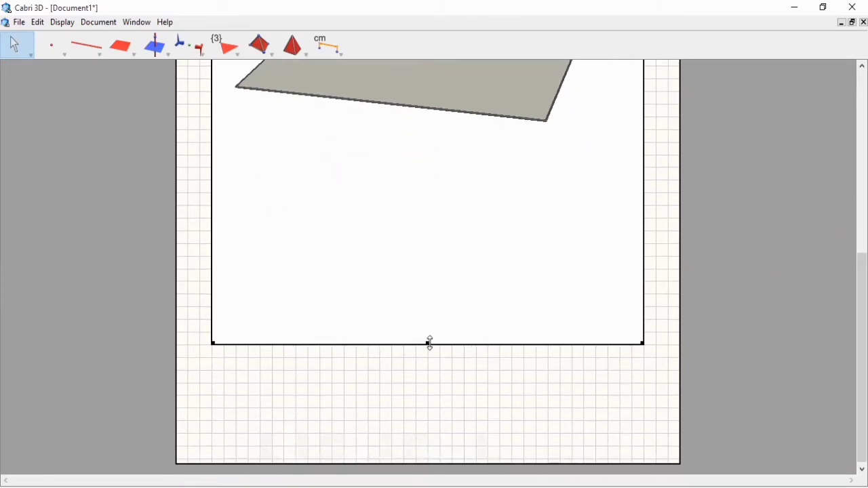
pyautogui.moveTo(429, 343); pyautogui.dragTo(429, 431)
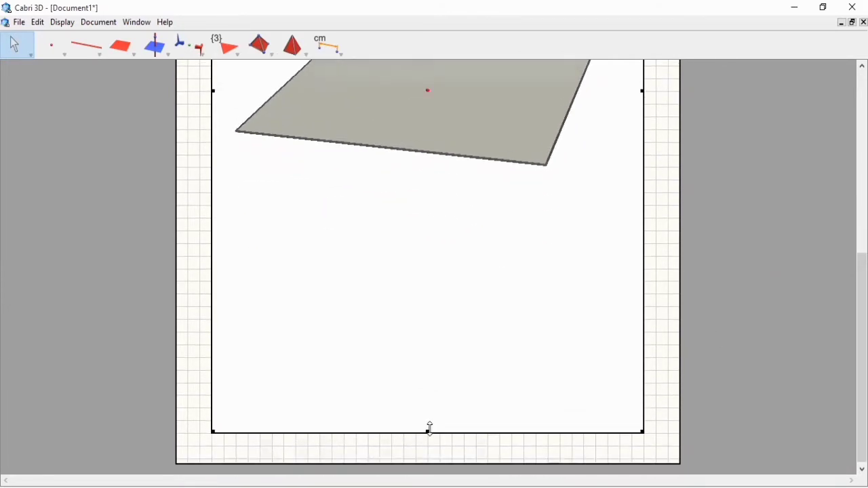
# Draw a line on the base plane through the centre point and a new point at the plane's right edge.
pyautogui.moveTo(862, 345); pyautogui.dragTo(862, 187)
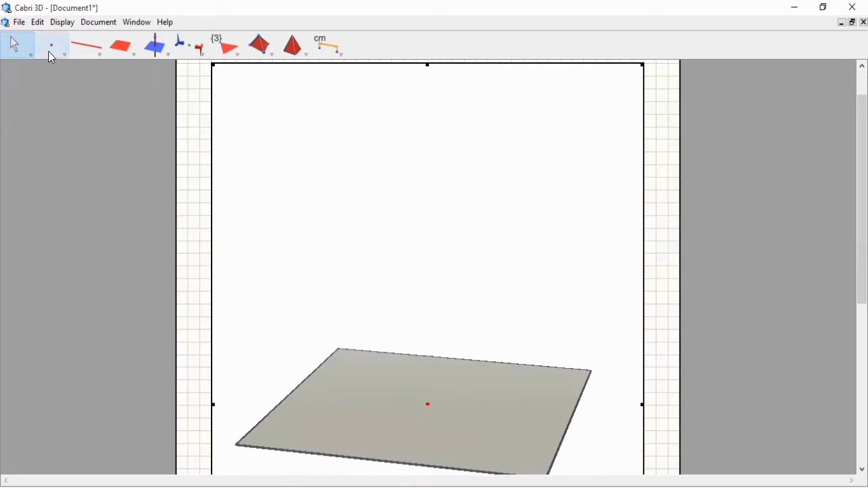
pyautogui.moveTo(96, 50); pyautogui.dragTo(103, 70)
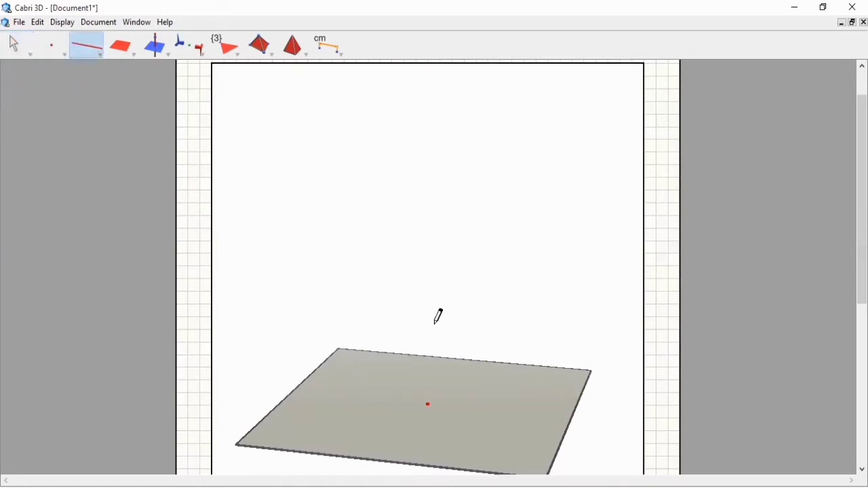
pyautogui.click(429, 405)
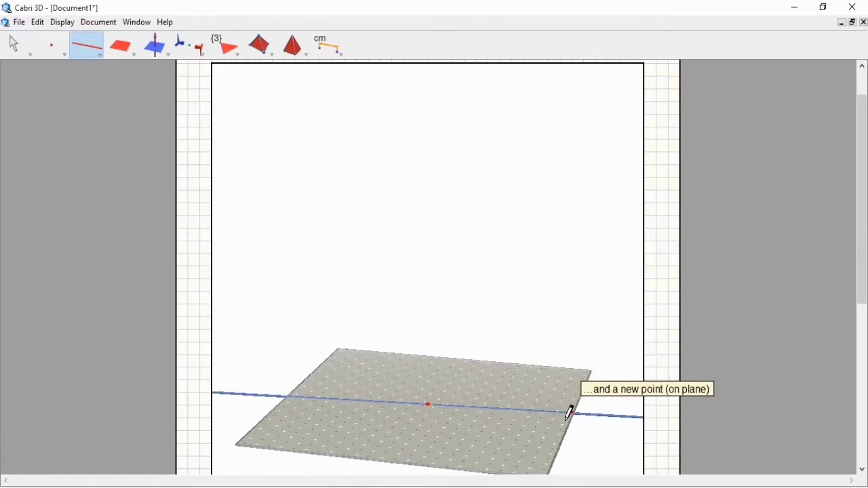
pyautogui.click(572, 415)
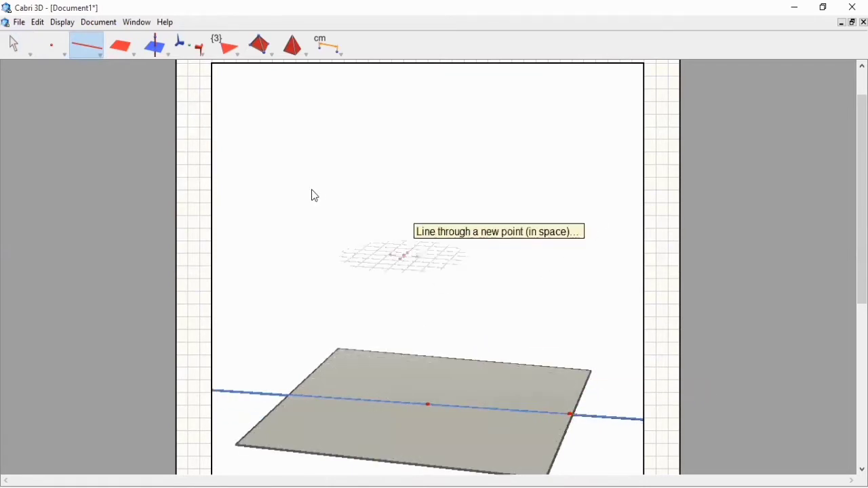
# Construct a line perpendicular to the base plane through its centre point.
pyautogui.click(171, 62)
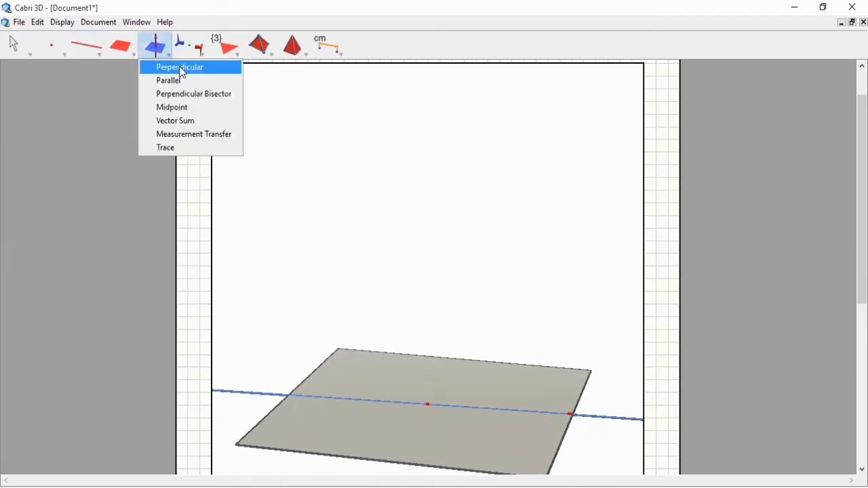
pyautogui.click(180, 67)
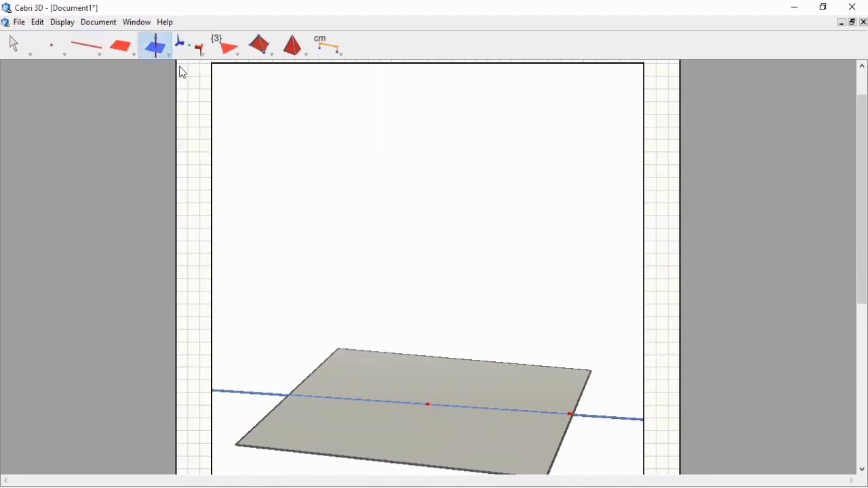
pyautogui.click(431, 402)
pyautogui.click(429, 405)
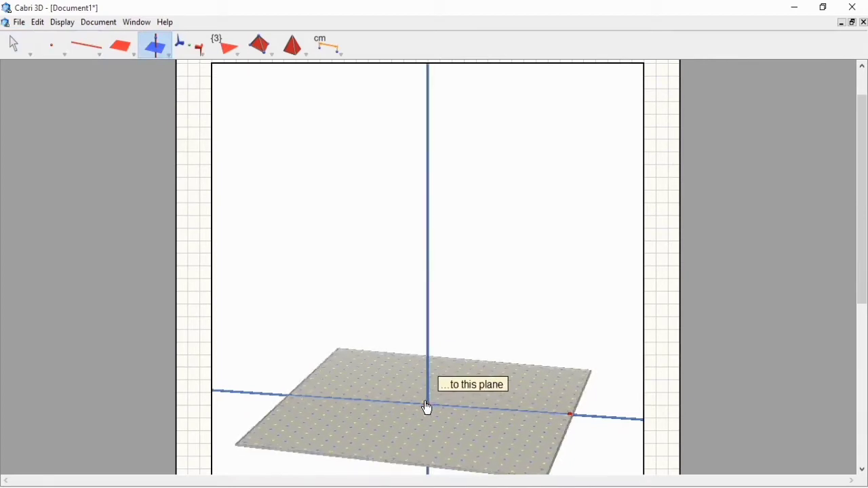
pyautogui.click(427, 406)
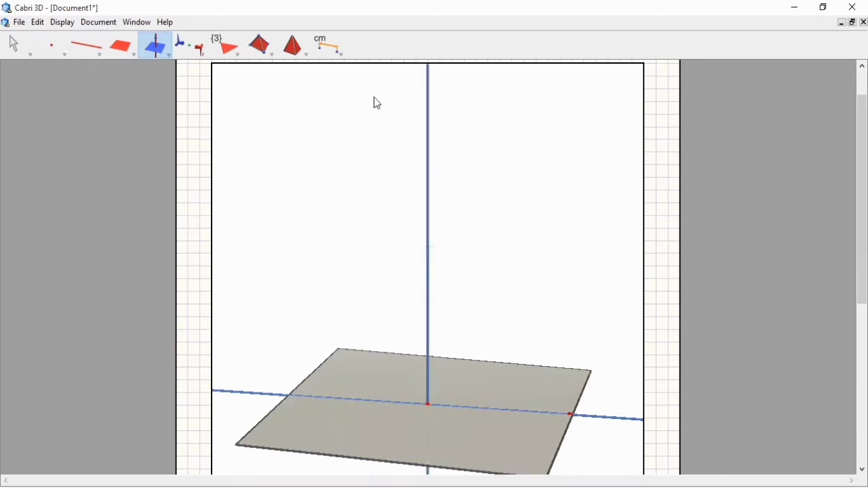
# Draw a segment along the horizontal line from the centre point to the point at the plane's right edge.
pyautogui.click(62, 45)
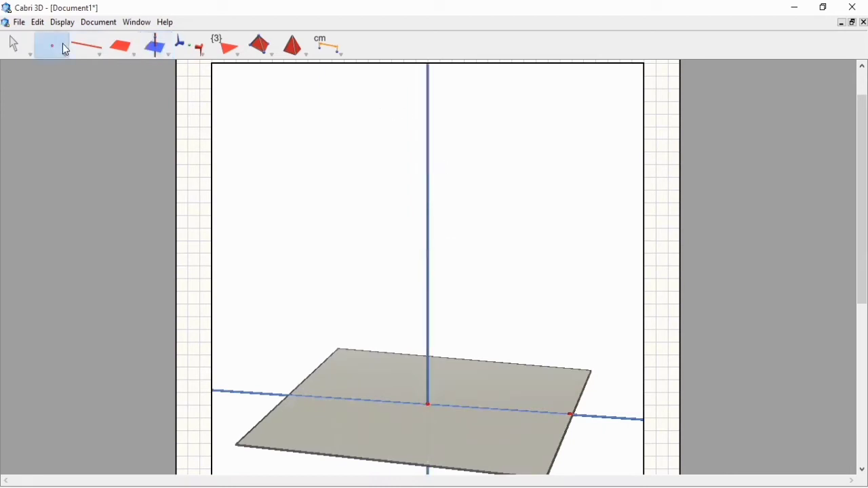
pyautogui.click(427, 405)
pyautogui.click(100, 55)
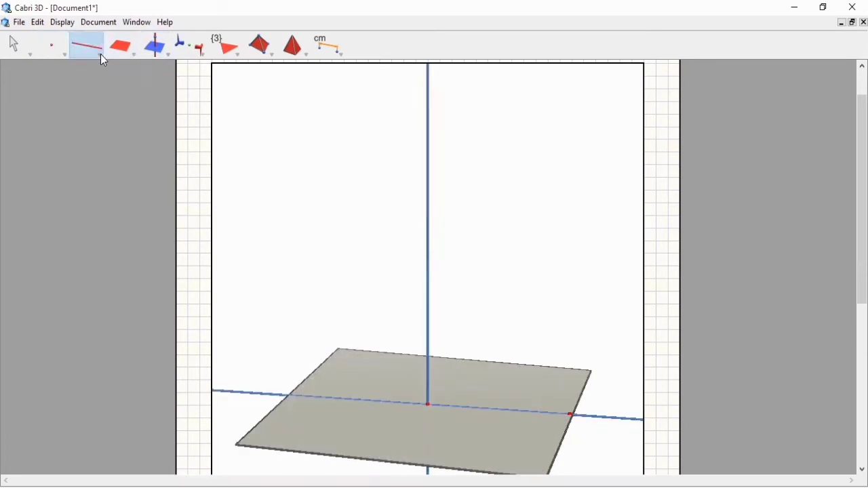
pyautogui.click(103, 78)
pyautogui.click(429, 404)
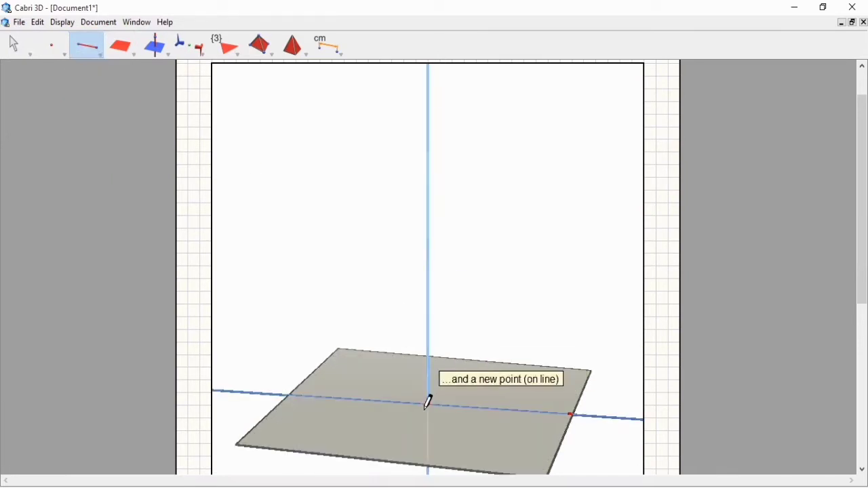
pyautogui.click(572, 412)
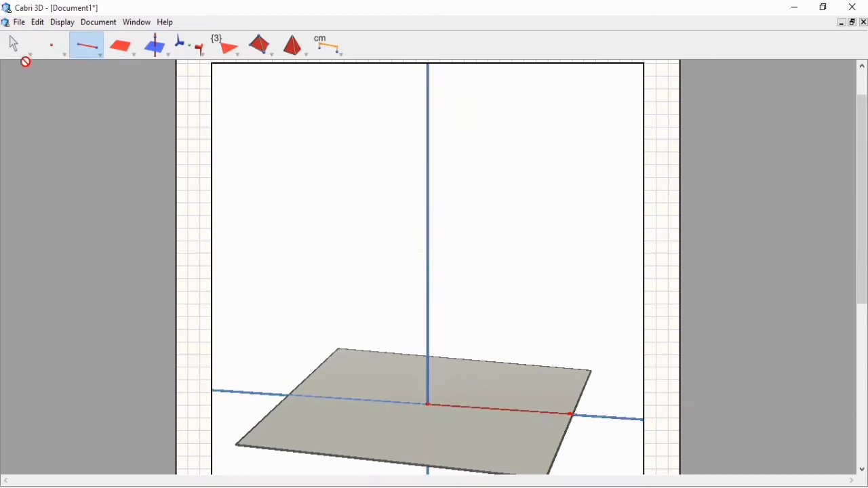
# Draw a segment along the perpendicular line from the centre point up to a new point near the line's upper end.
pyautogui.click(46, 51)
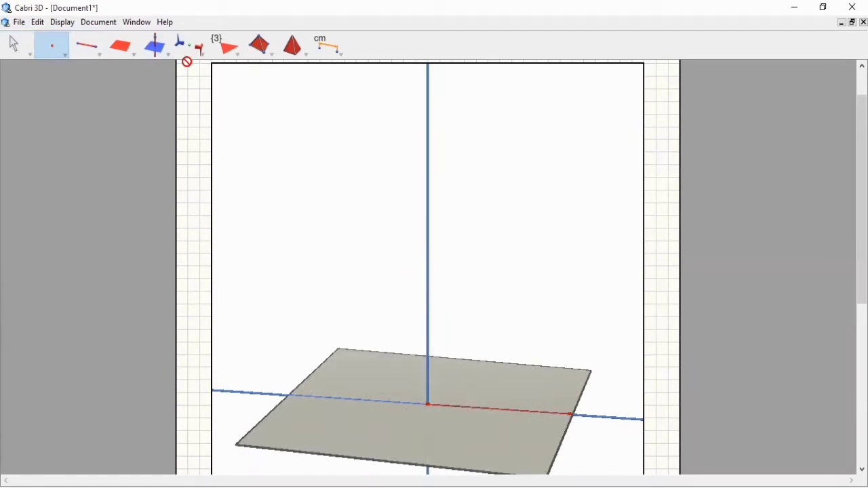
pyautogui.moveTo(99, 50); pyautogui.dragTo(104, 81)
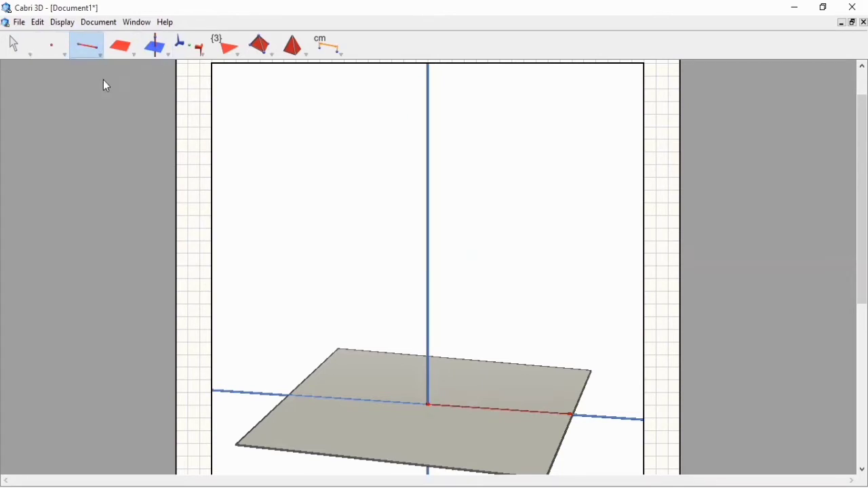
pyautogui.click(429, 405)
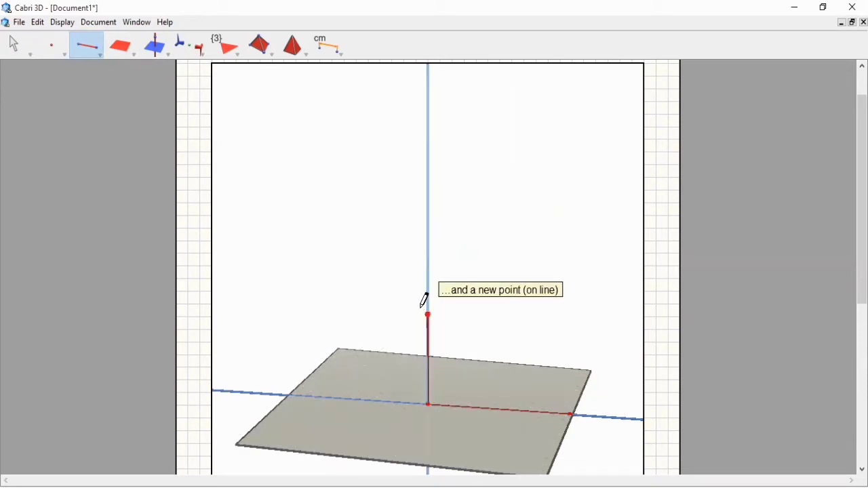
pyautogui.click(428, 128)
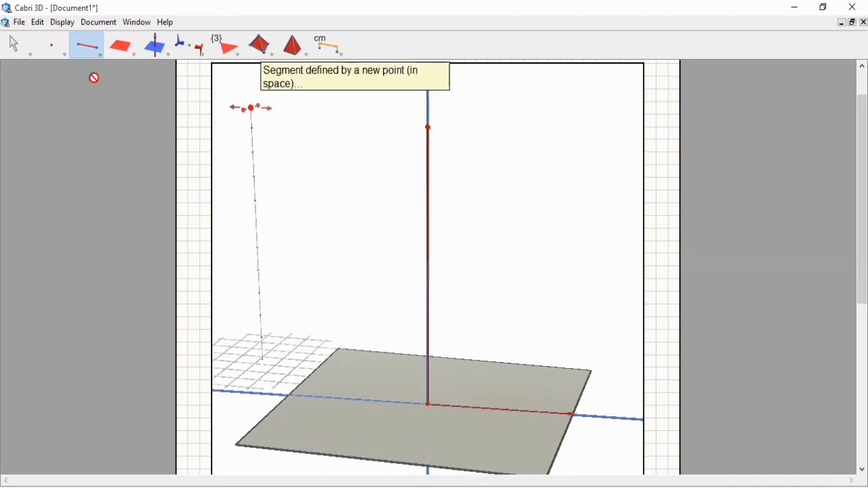
# Place a point at the lines' intersection and dimension the distance from the centre to the point at the plane's right edge.
pyautogui.click(52, 50)
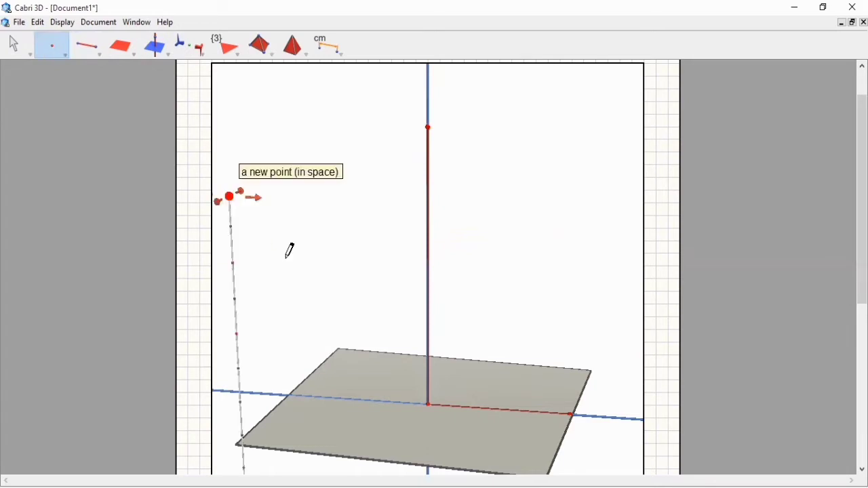
pyautogui.click(427, 411)
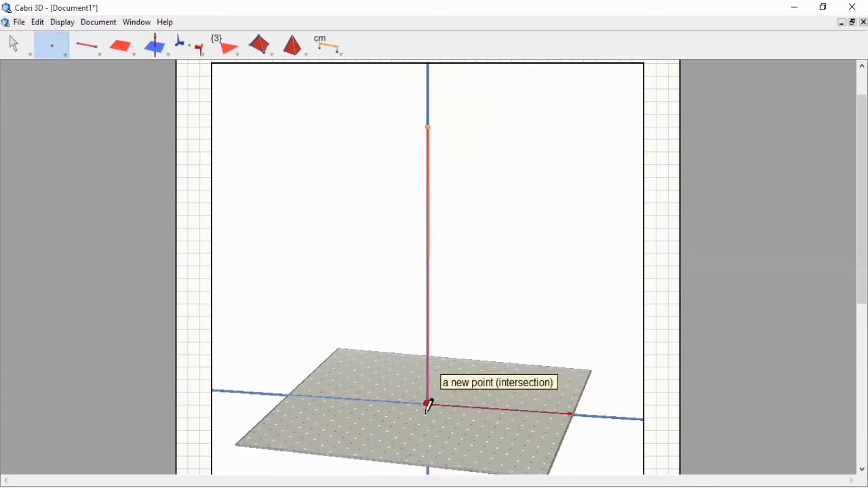
pyautogui.click(336, 48)
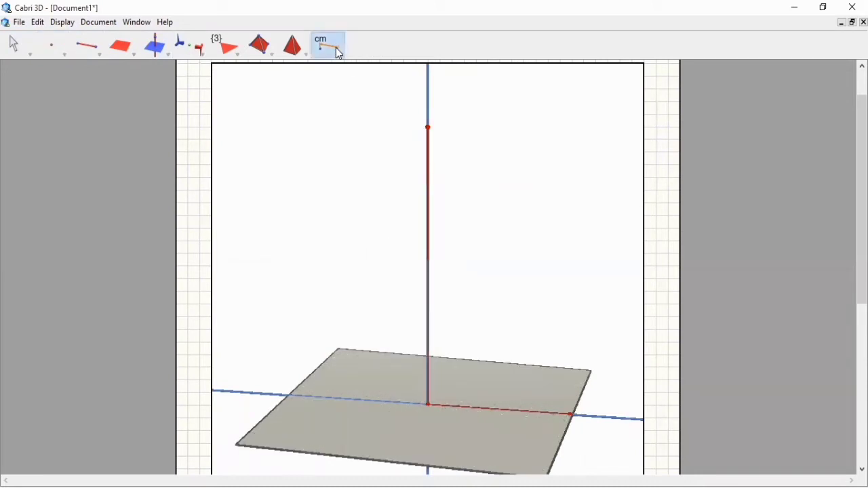
pyautogui.click(342, 59)
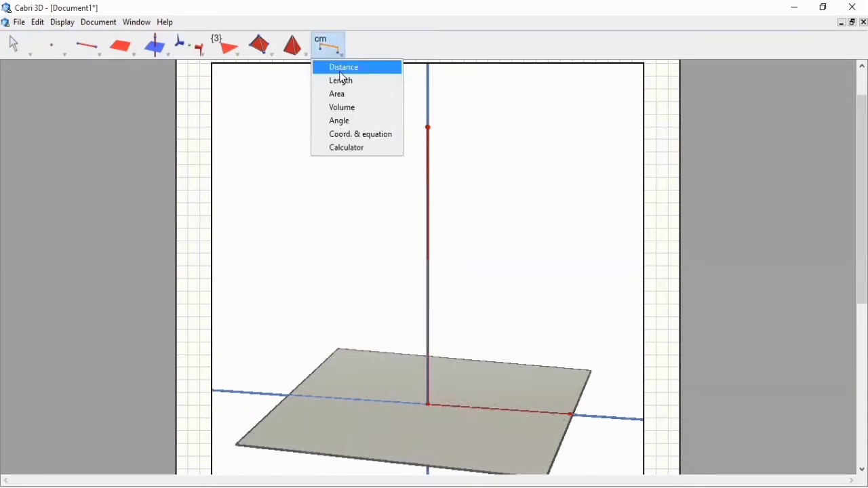
pyautogui.click(343, 72)
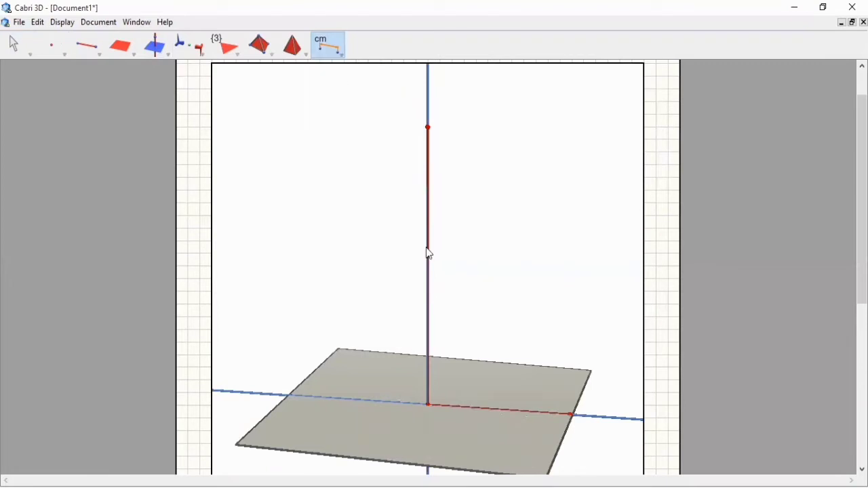
pyautogui.click(428, 411)
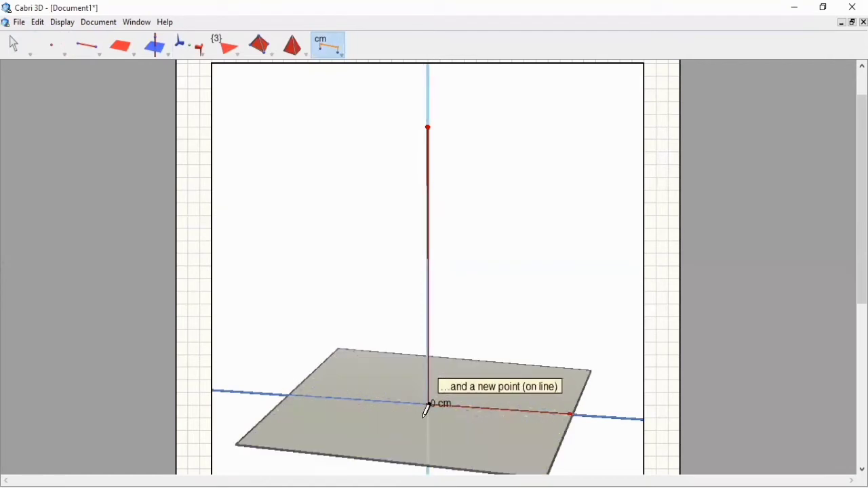
pyautogui.click(570, 415)
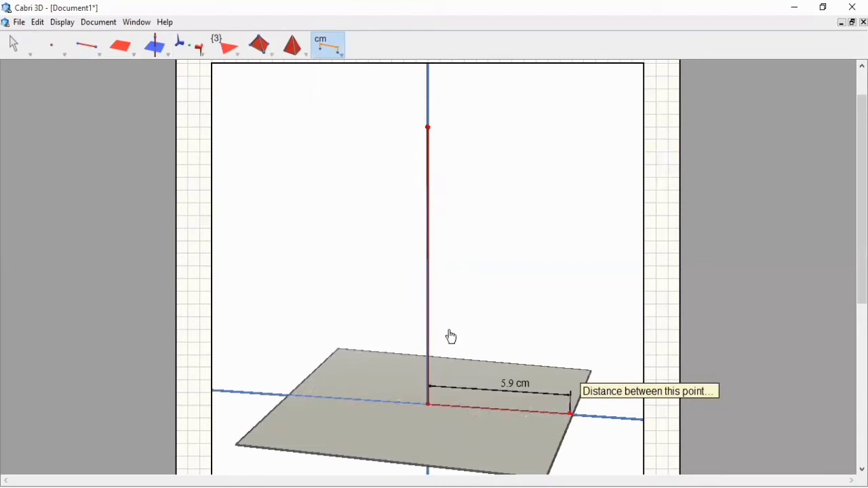
# Dimension the distance from the base plane's centre point to the upper point on the perpendicular line.
pyautogui.click(55, 50)
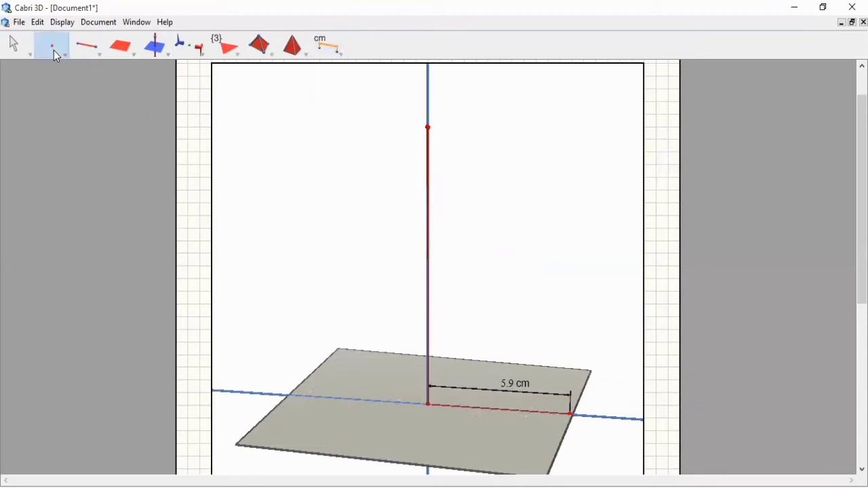
pyautogui.click(427, 405)
pyautogui.click(88, 47)
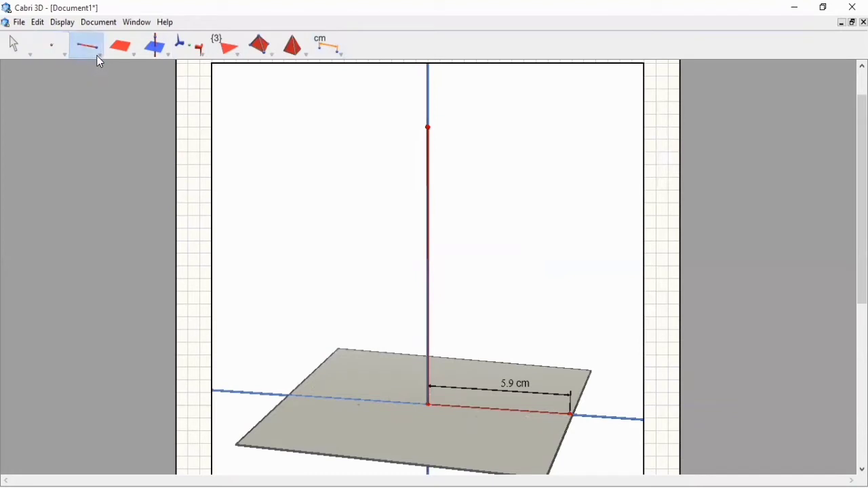
pyautogui.click(343, 57)
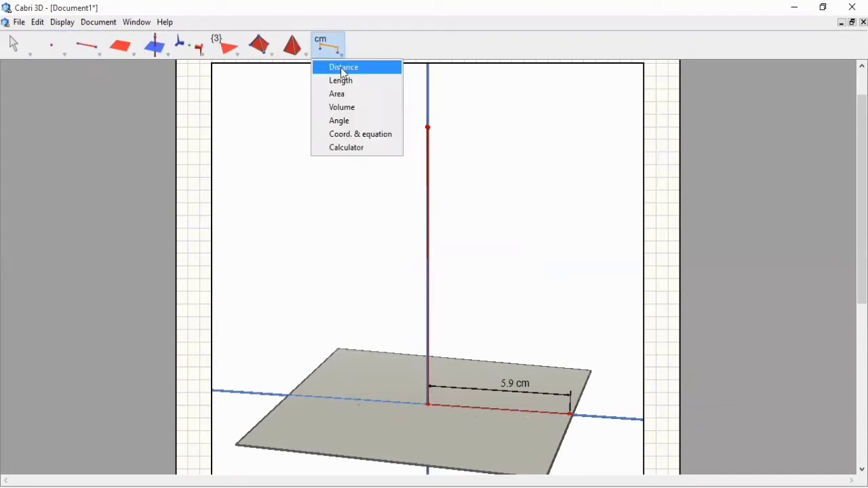
pyautogui.click(345, 68)
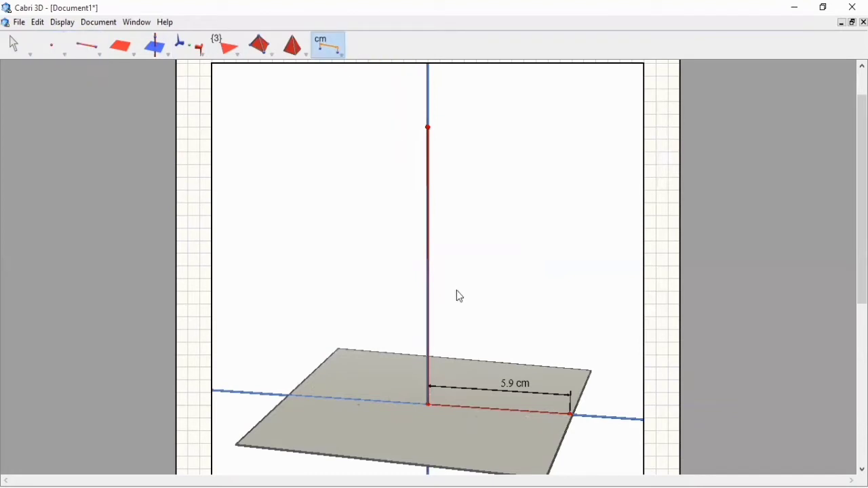
pyautogui.click(431, 410)
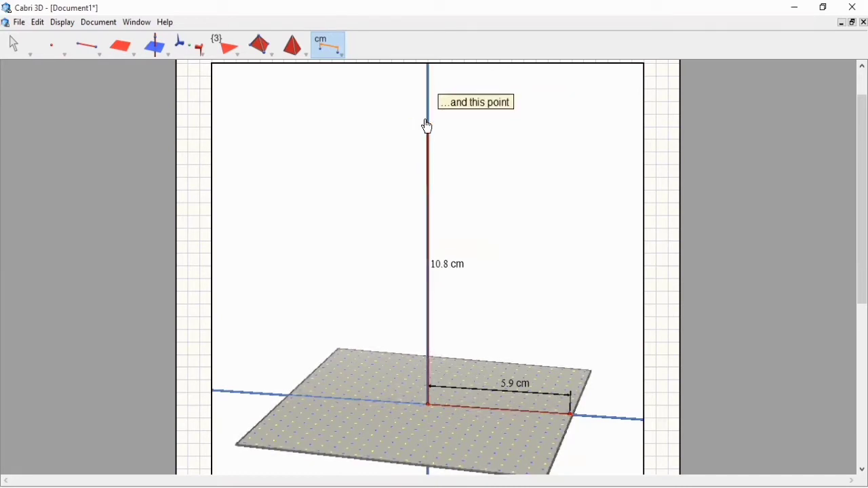
pyautogui.click(427, 127)
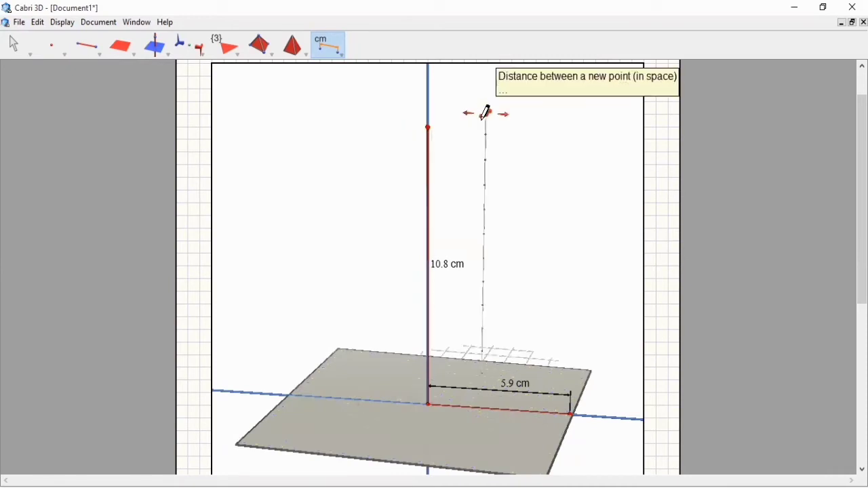
# Move the upper point until its distance from the centre is 12.0 cm and the point on the horizontal line until its distance is 7.0 cm.
pyautogui.click(16, 44)
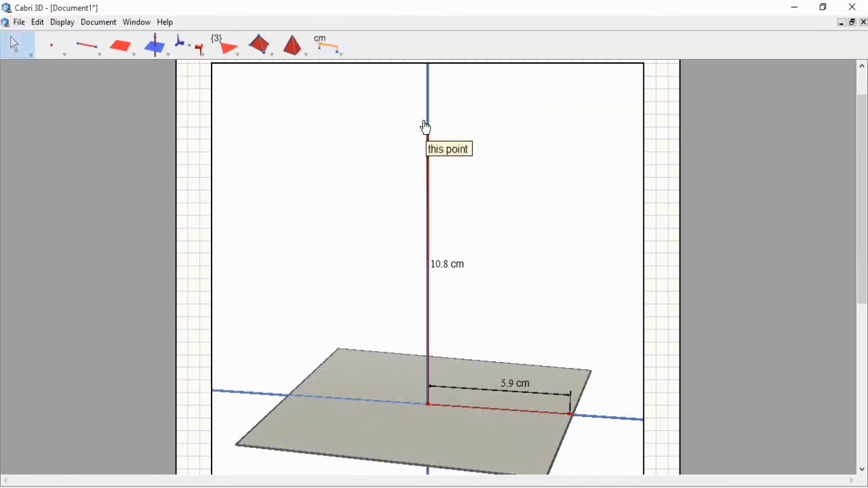
pyautogui.moveTo(427, 103); pyautogui.dragTo(427, 96)
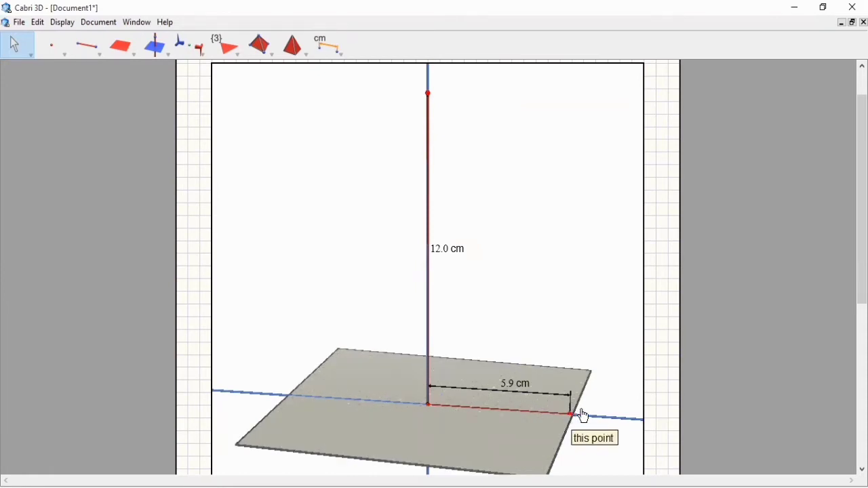
pyautogui.moveTo(584, 415)
pyautogui.mouseDown()
pyautogui.moveTo(604, 414)
pyautogui.moveTo(596, 414)
pyautogui.mouseUp()
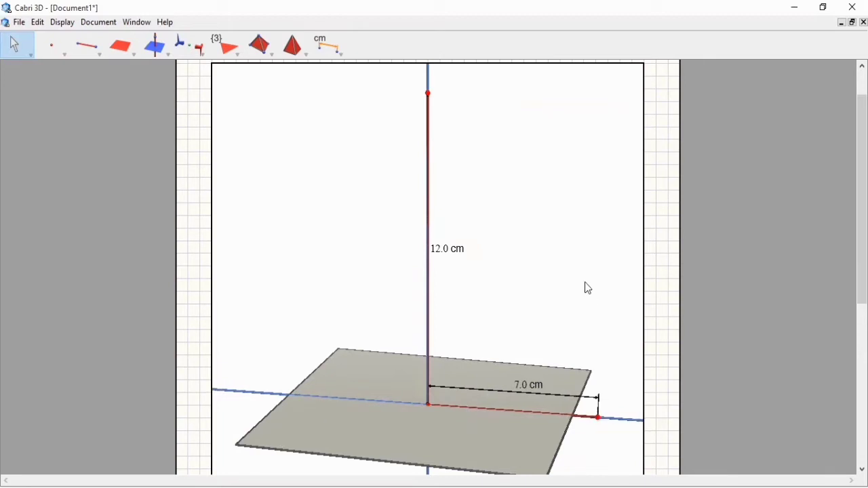
# Draw a circle on the base plane, centred on the centre point and passing through the end point of the 7.0 cm segment.
pyautogui.moveTo(99, 55); pyautogui.dragTo(106, 124)
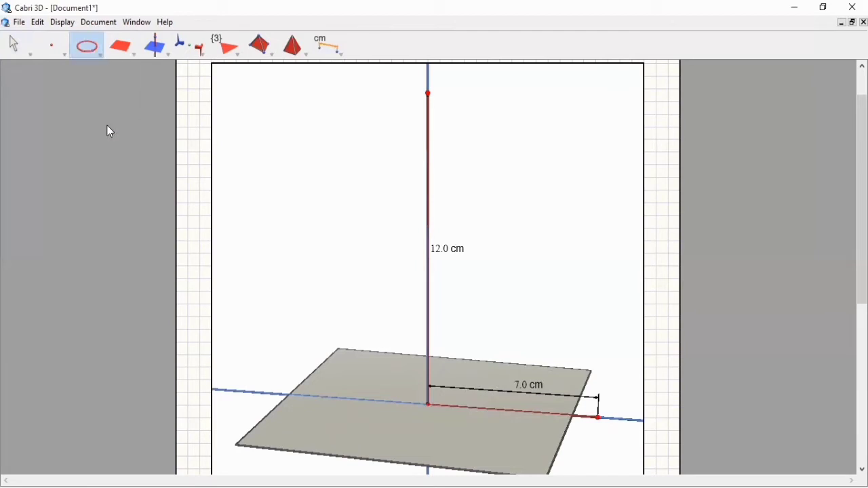
pyautogui.click(429, 405)
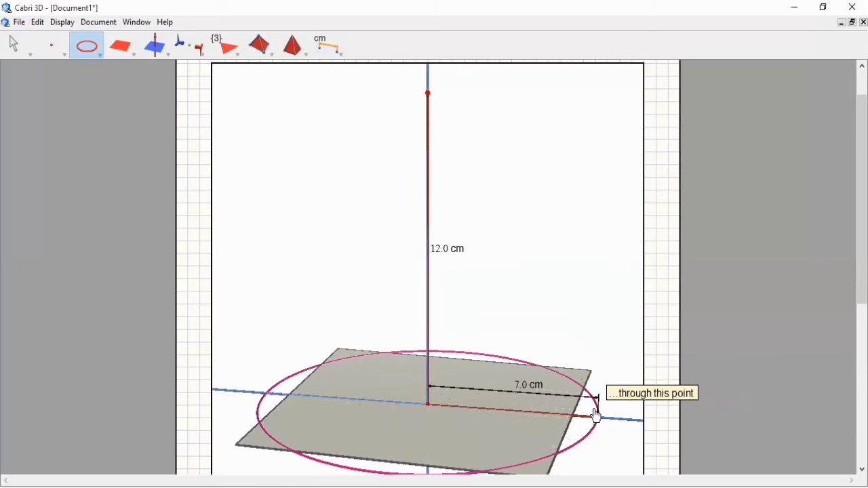
pyautogui.click(545, 268)
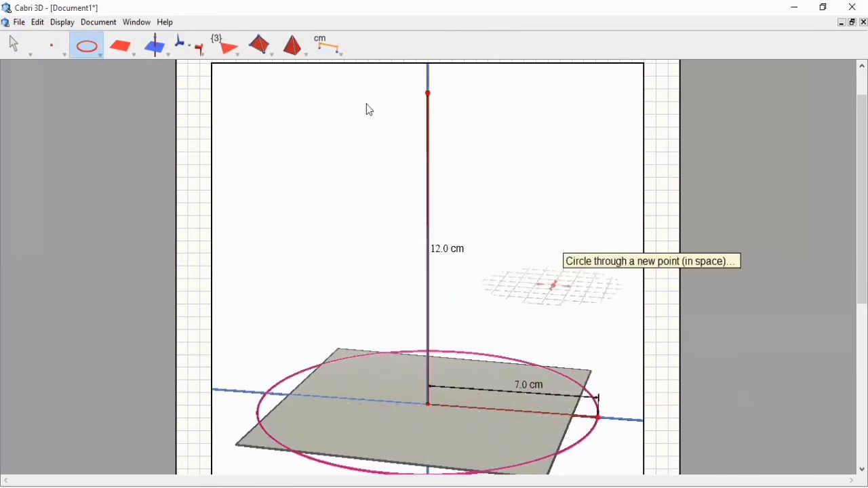
pyautogui.click(10, 48)
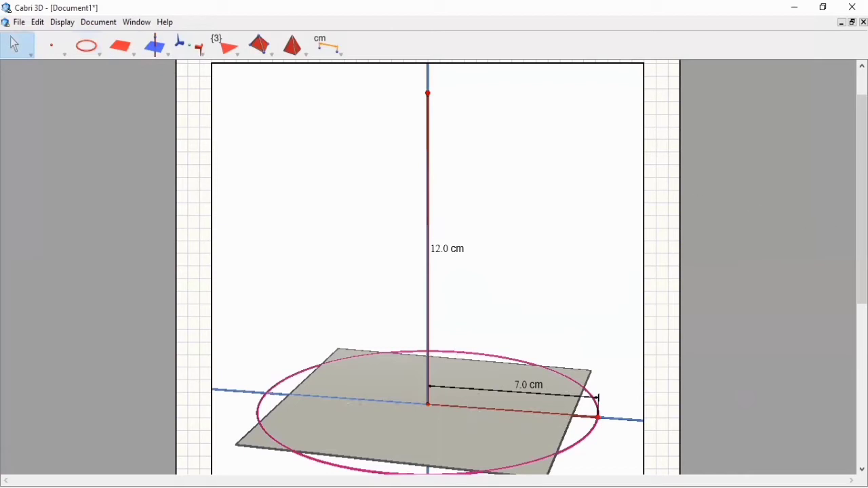
# Construct a cone with the circle as its base and the upper point on the perpendicular line as its vertex.
pyautogui.scroll(-3, 590, 188)
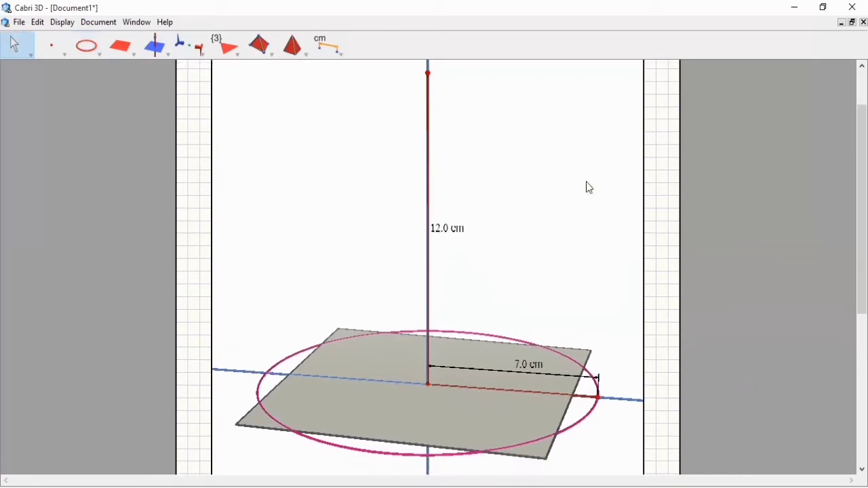
pyautogui.moveTo(128, 56); pyautogui.dragTo(136, 149)
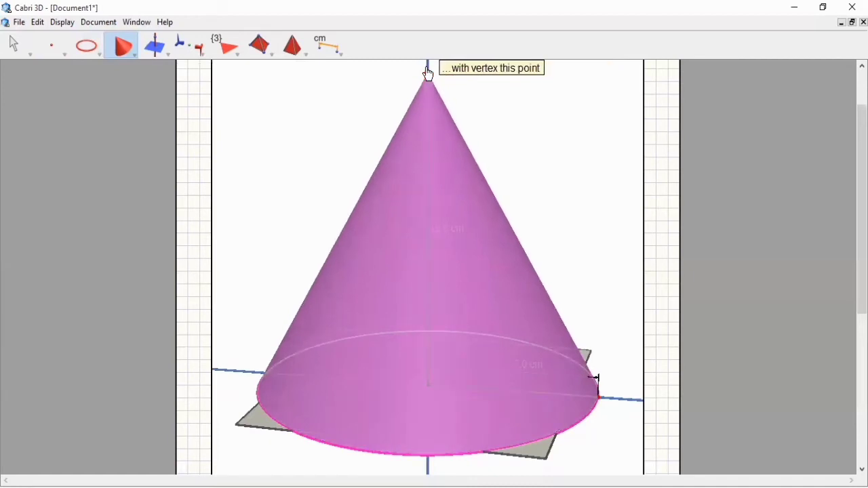
pyautogui.click(428, 73)
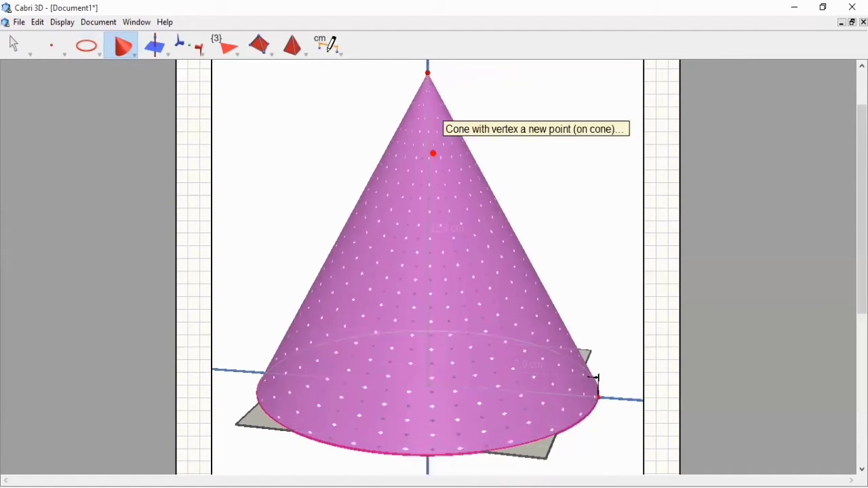
# Measure the cone's volume and place the measurement on its surface.
pyautogui.click(332, 46)
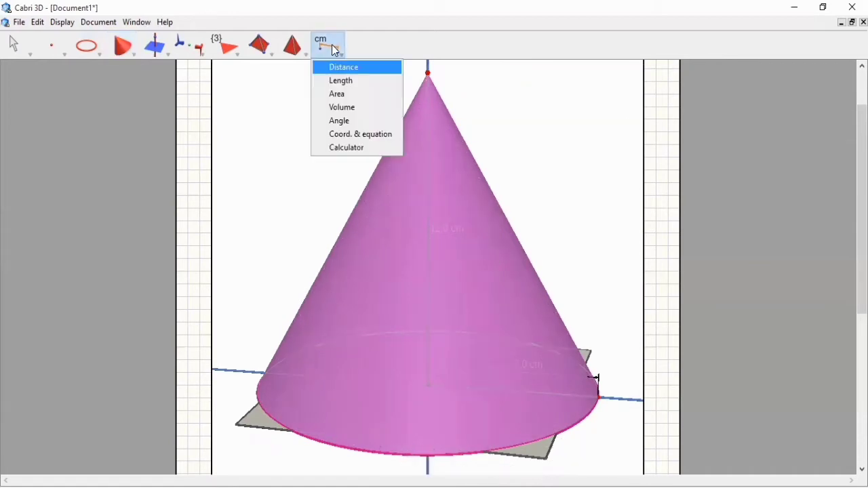
pyautogui.click(337, 108)
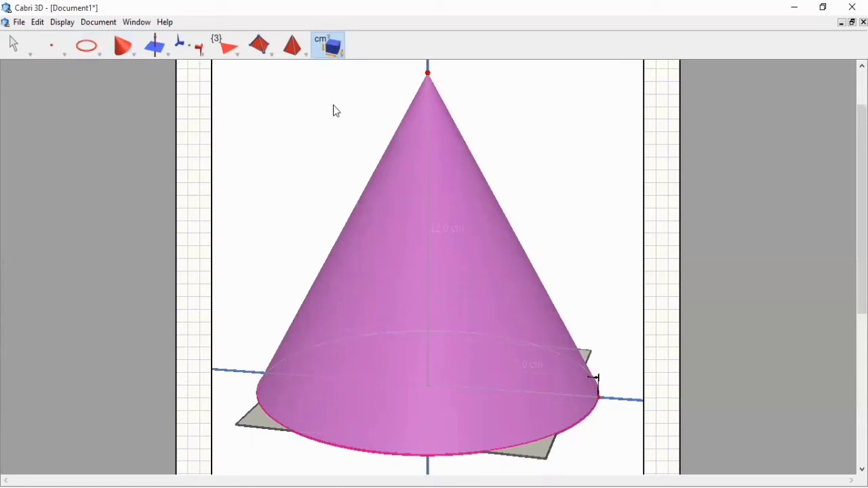
pyautogui.click(421, 244)
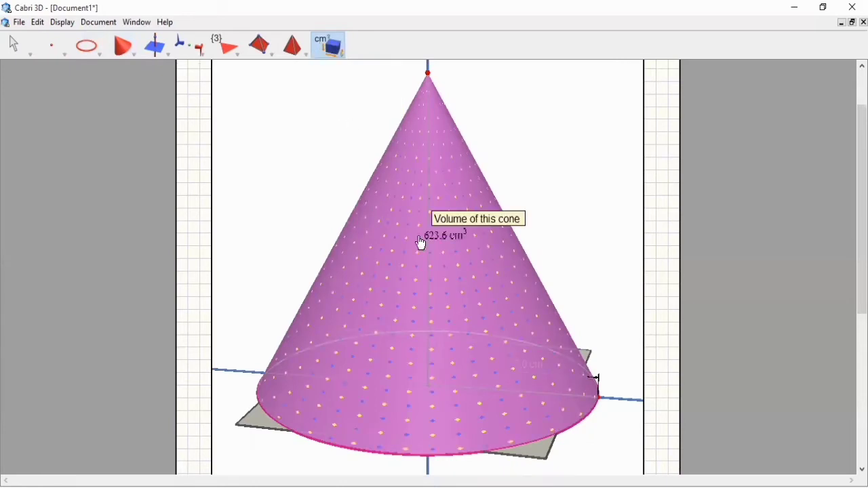
pyautogui.click(450, 241)
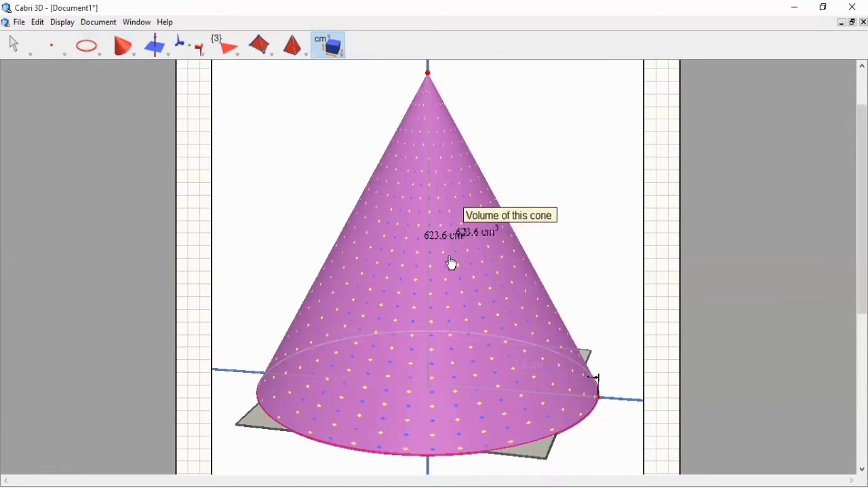
pyautogui.click(452, 264)
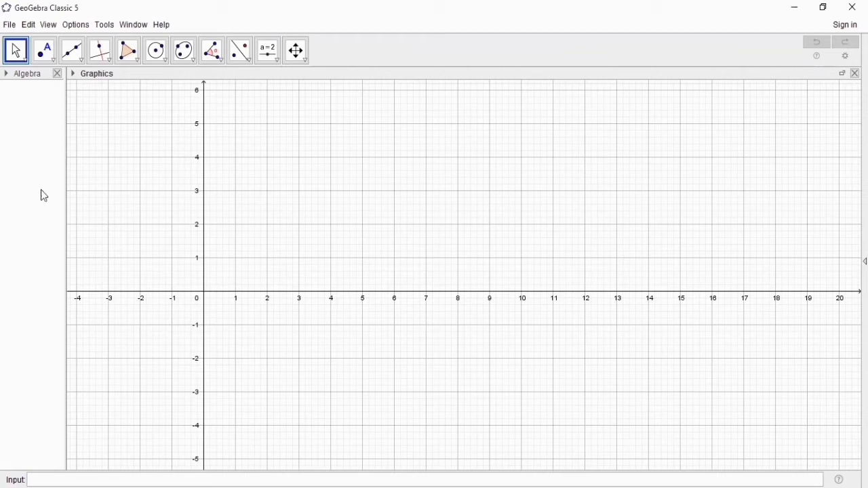
# In GeoGebra Classic 5, draw a segment along the x-axis from A at (0, 0) to B at (6, 0).
pyautogui.click(81, 61)
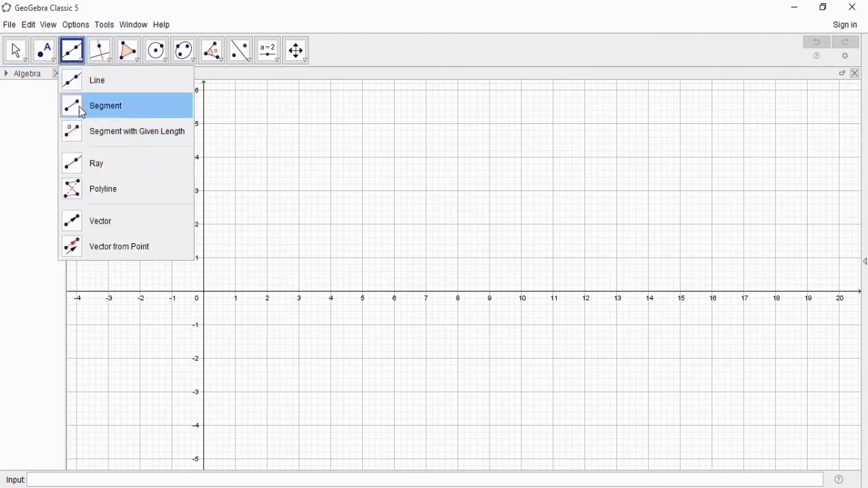
pyautogui.click(80, 103)
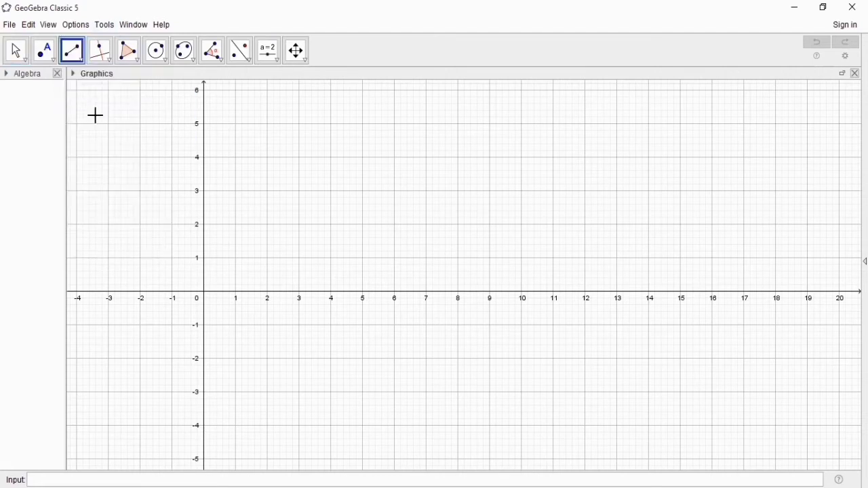
pyautogui.click(204, 293)
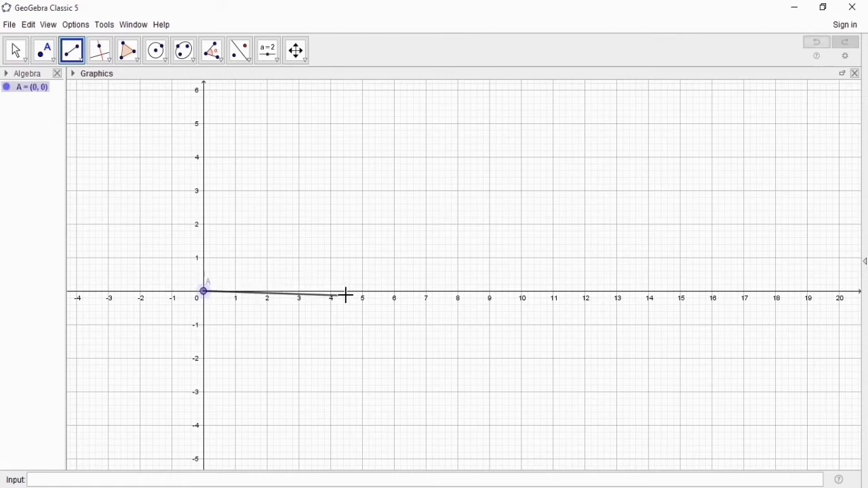
pyautogui.click(396, 292)
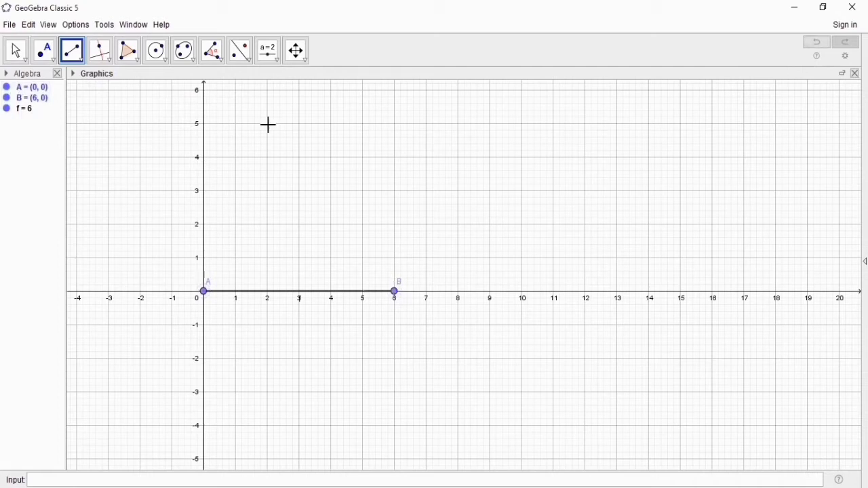
# Draw a semicircle above the x-axis from point A to point B.
pyautogui.click(168, 66)
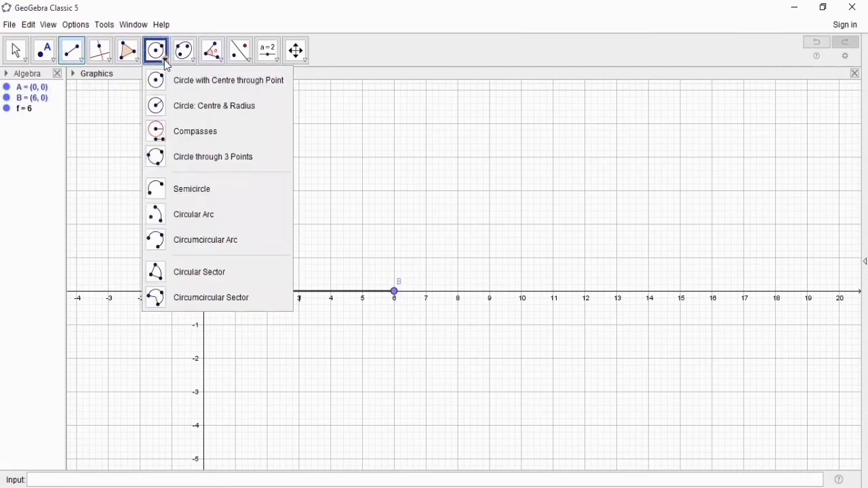
pyautogui.click(180, 187)
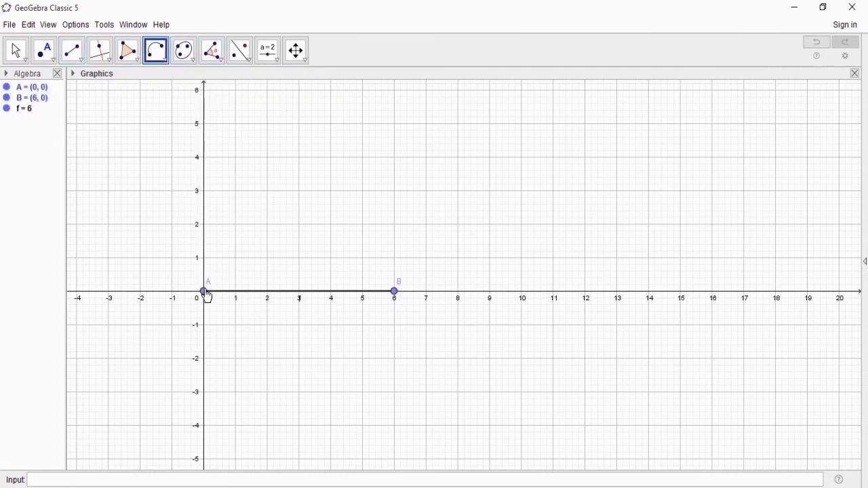
pyautogui.click(204, 291)
pyautogui.click(396, 292)
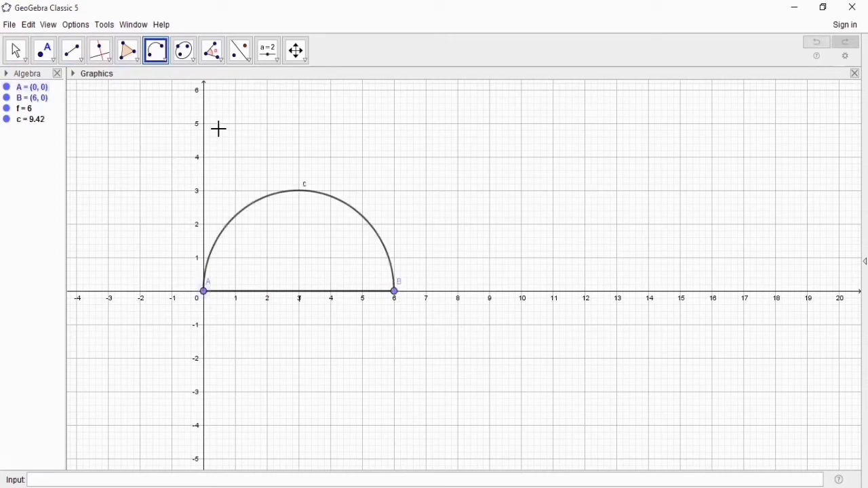
# Place a point on the left part of the semicircle at about x = 0.89.
pyautogui.click(59, 65)
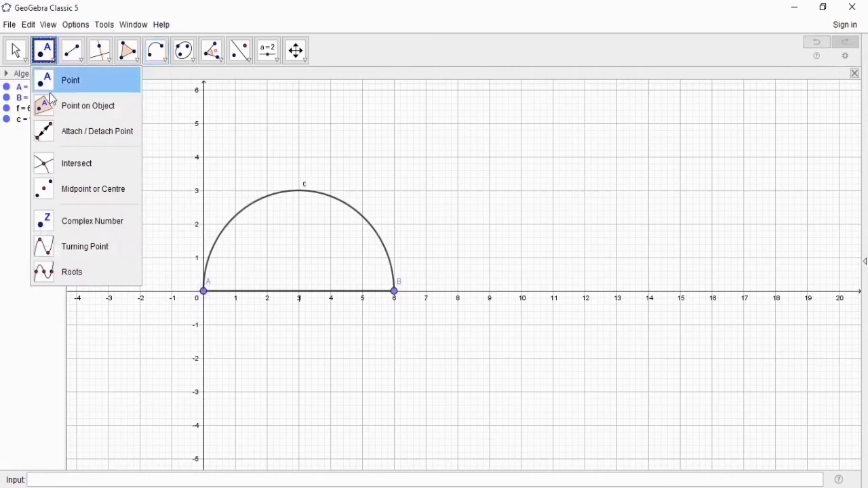
pyautogui.click(47, 85)
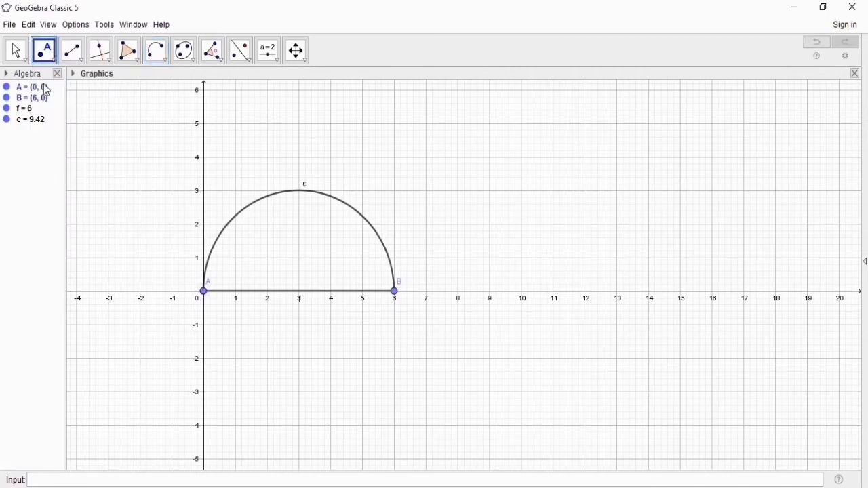
pyautogui.click(232, 221)
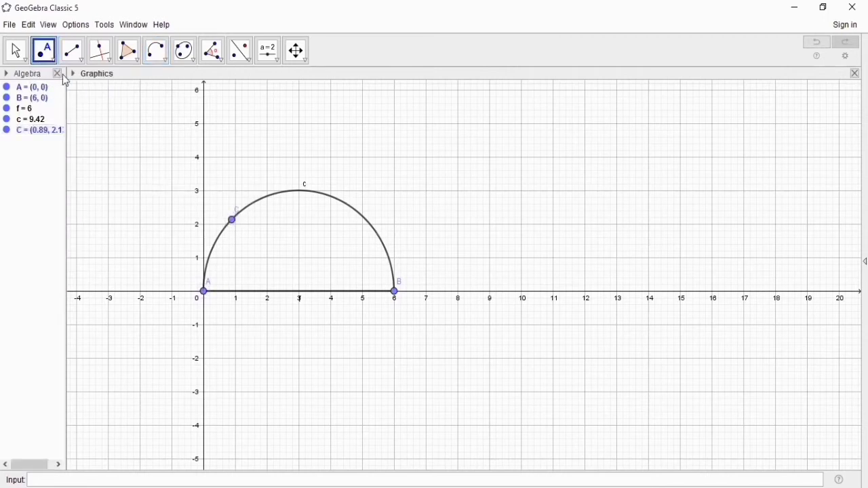
# Draw a triangle with the Polygon tool through points A, B and C, closing it at A.
pyautogui.click(139, 65)
pyautogui.click(152, 79)
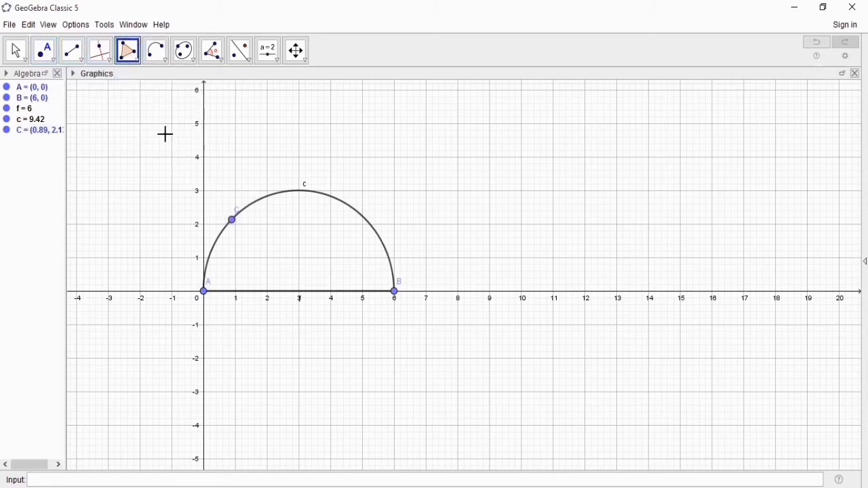
pyautogui.click(204, 292)
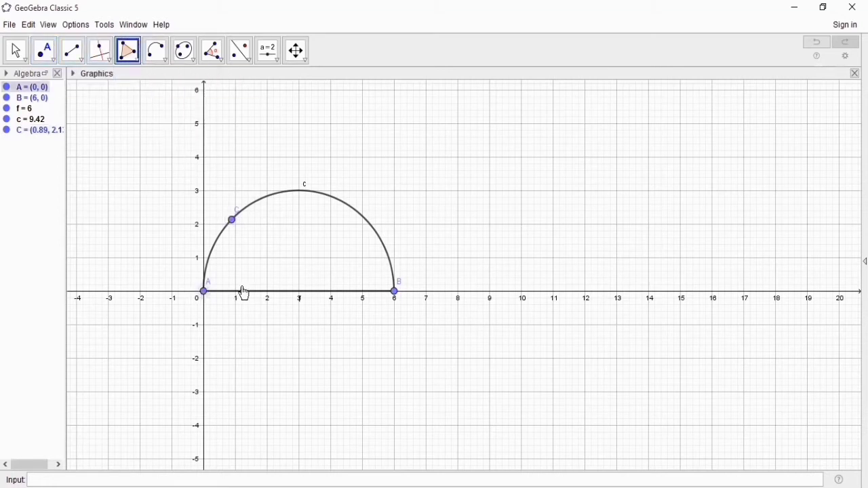
pyautogui.click(396, 292)
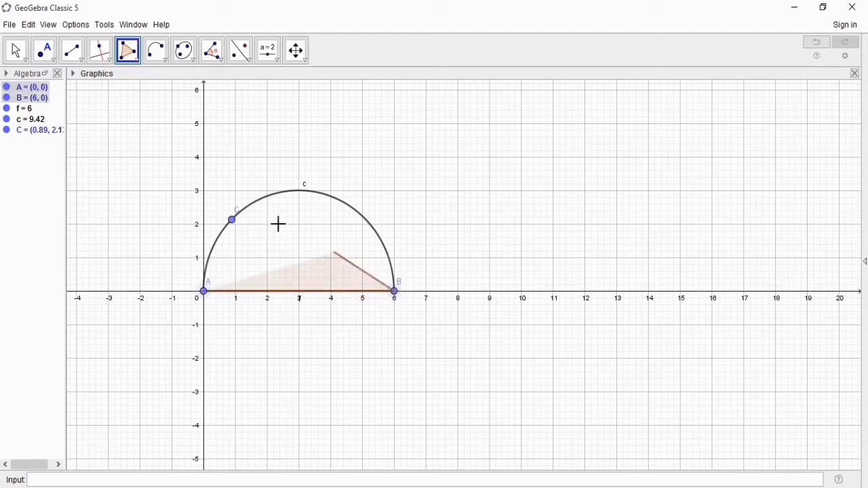
pyautogui.click(230, 225)
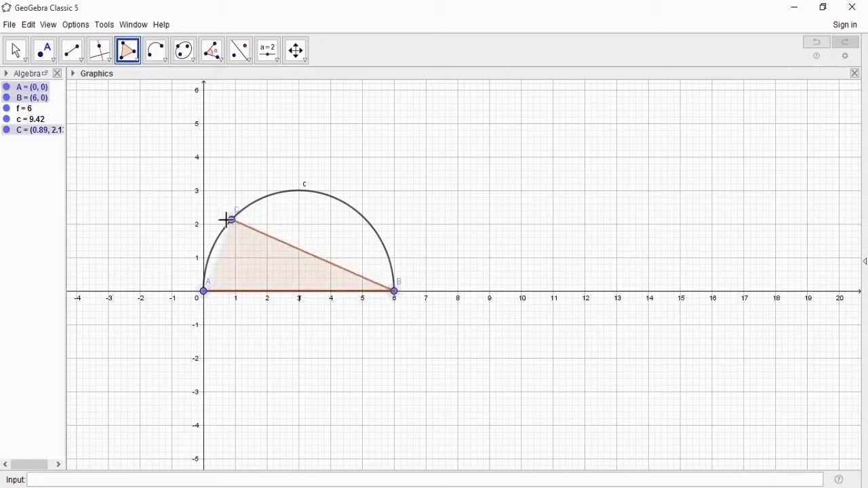
pyautogui.click(203, 288)
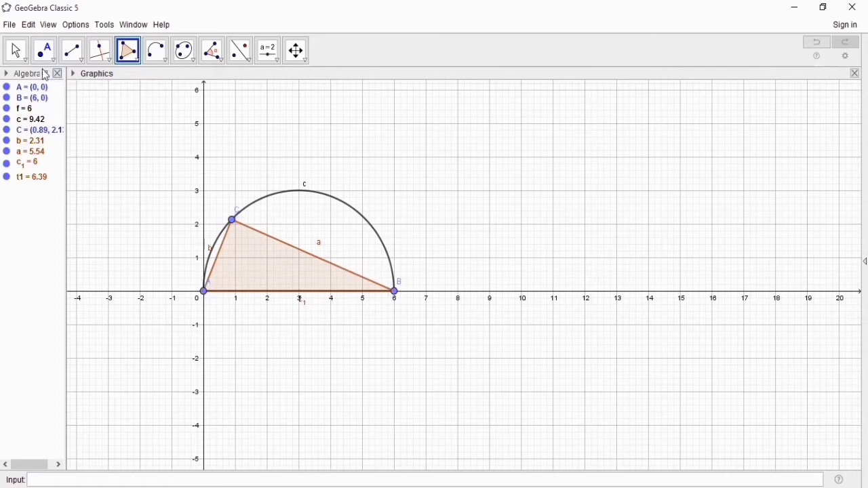
pyautogui.click(19, 55)
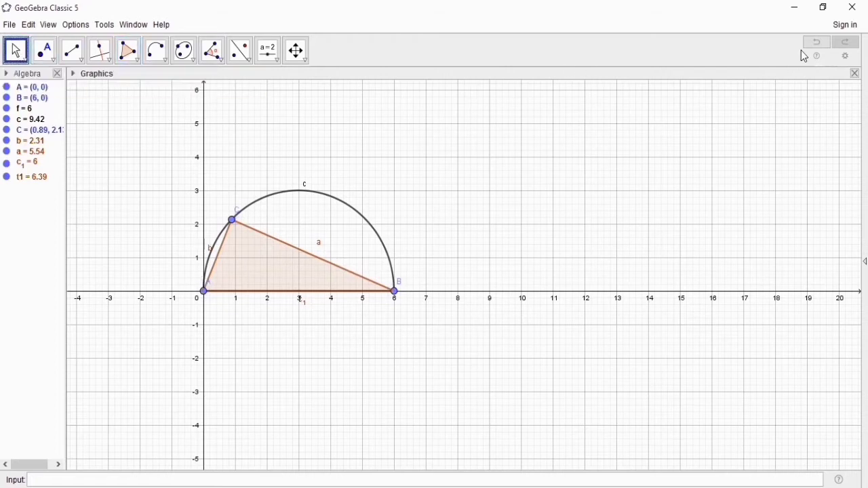
# Hide the x-axis and the y-axis, together with their numbers, in the graphics view.
pyautogui.click(846, 56)
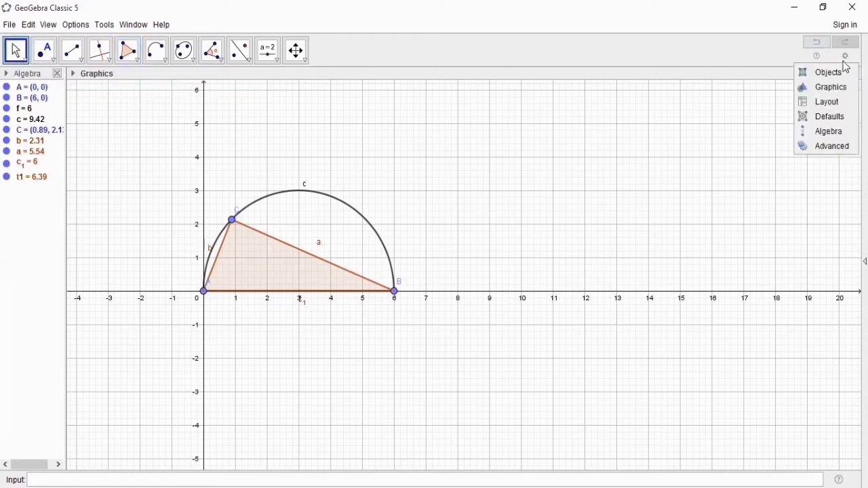
pyautogui.click(837, 88)
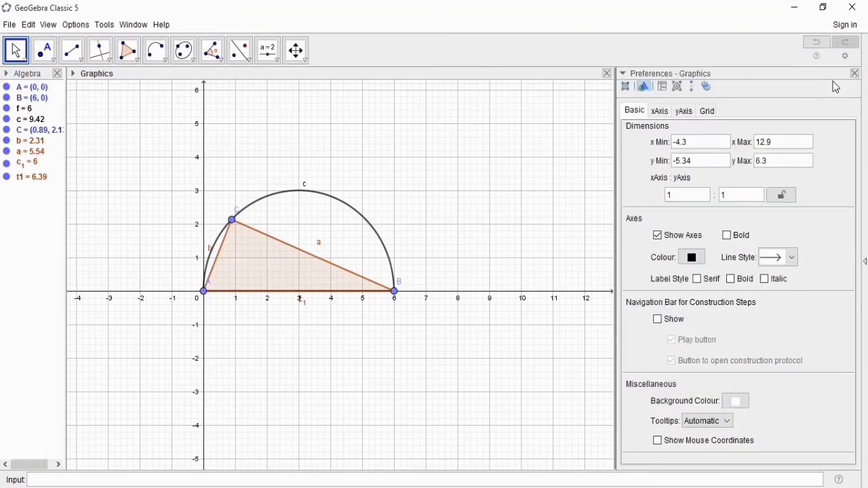
pyautogui.click(667, 114)
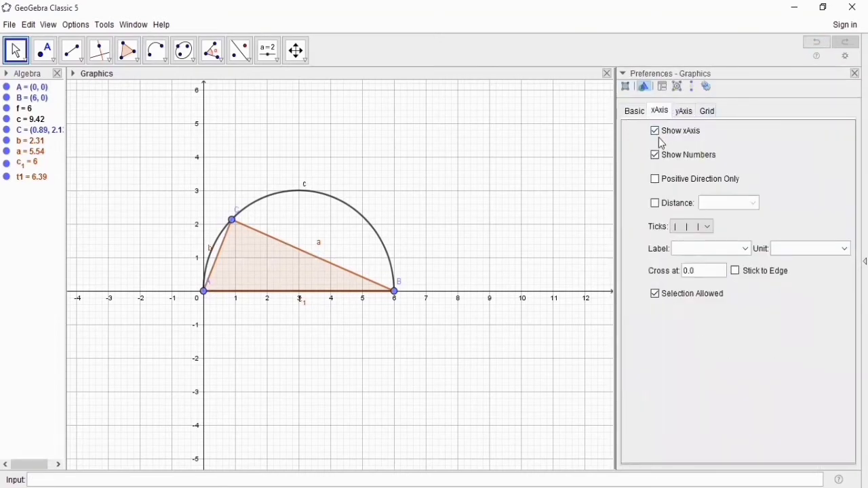
pyautogui.click(657, 136)
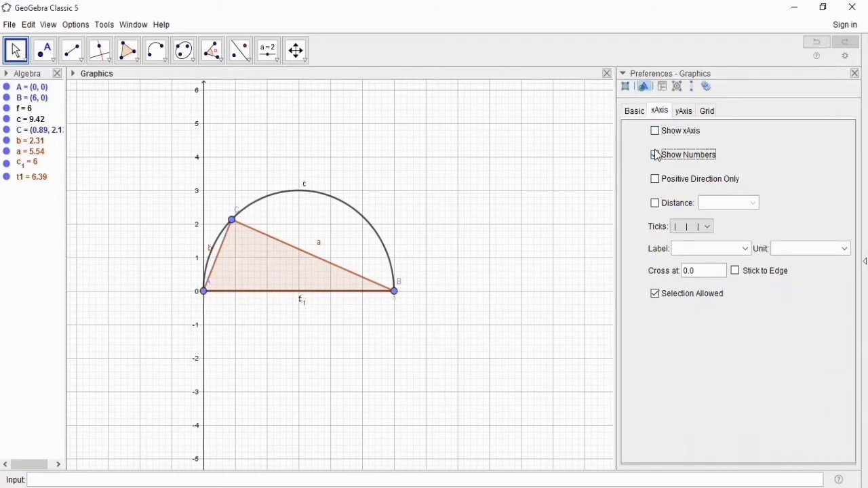
pyautogui.click(681, 112)
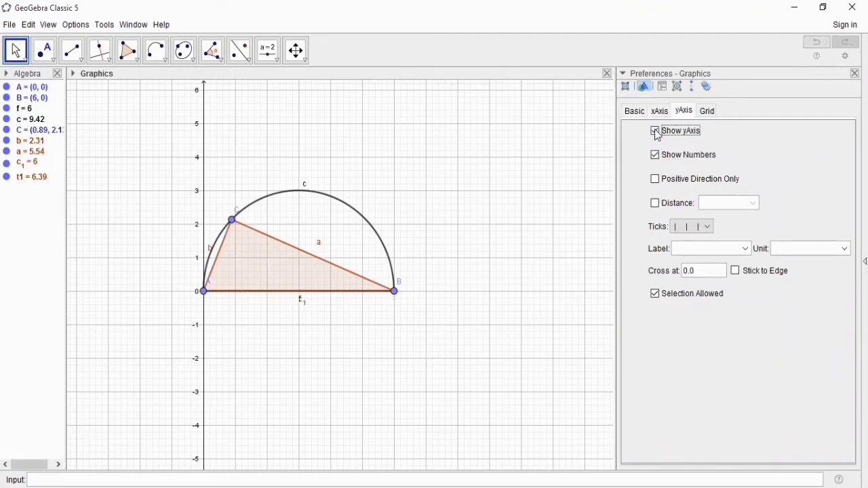
pyautogui.click(655, 130)
pyautogui.click(655, 156)
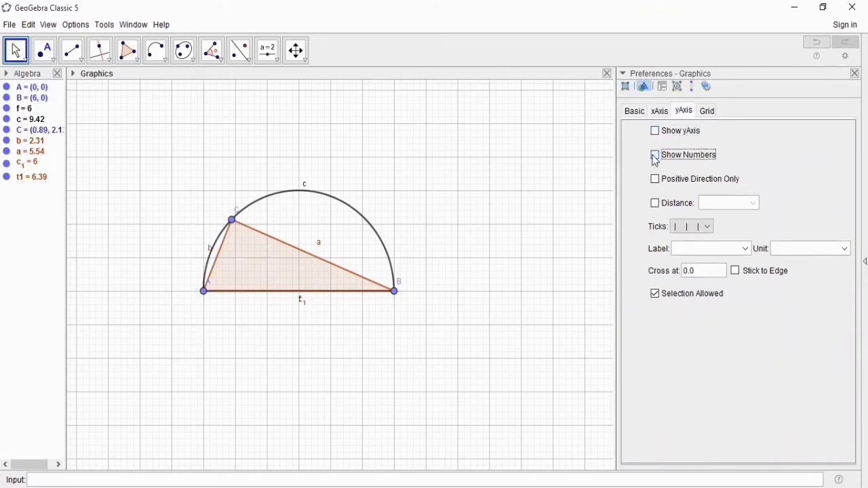
# Hide the grid in the graphics view and close the preferences.
pyautogui.click(707, 114)
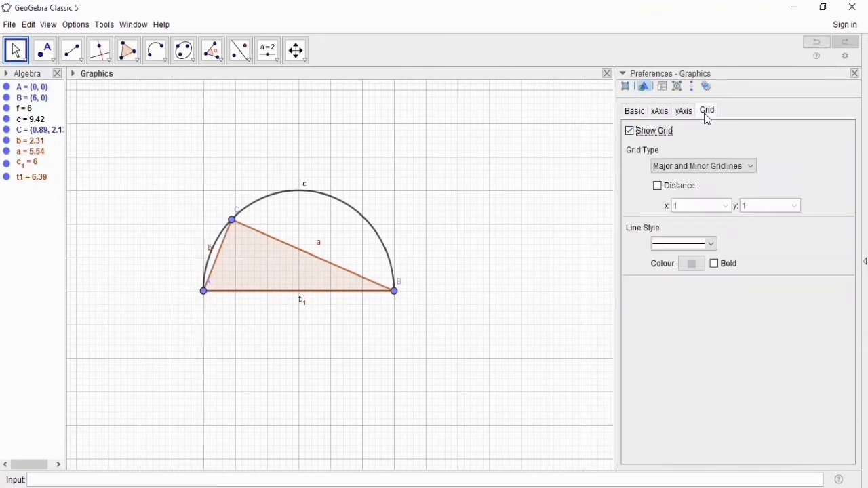
pyautogui.click(631, 132)
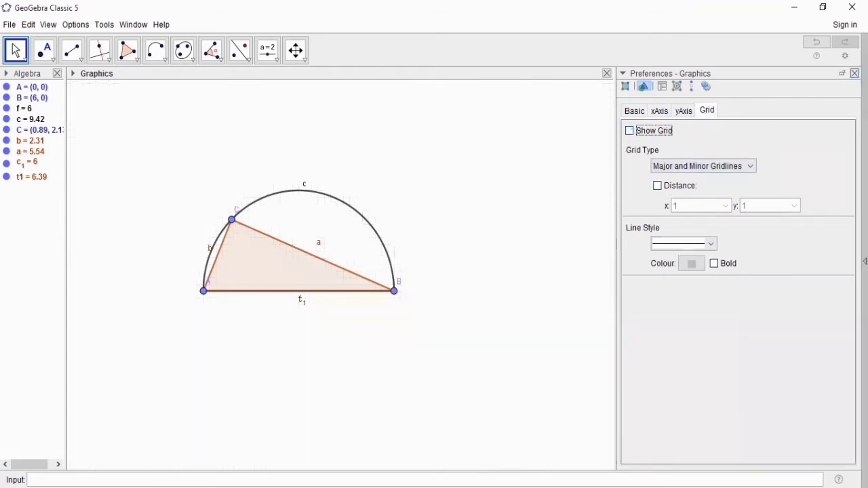
pyautogui.click(855, 73)
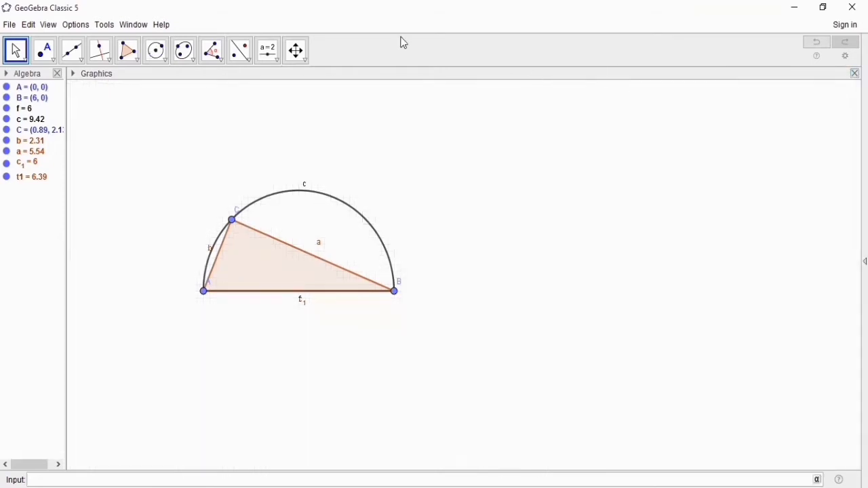
# Hide the semicircle over segment AB with the Show / Hide Object tool and return to the Move tool.
pyautogui.click(305, 57)
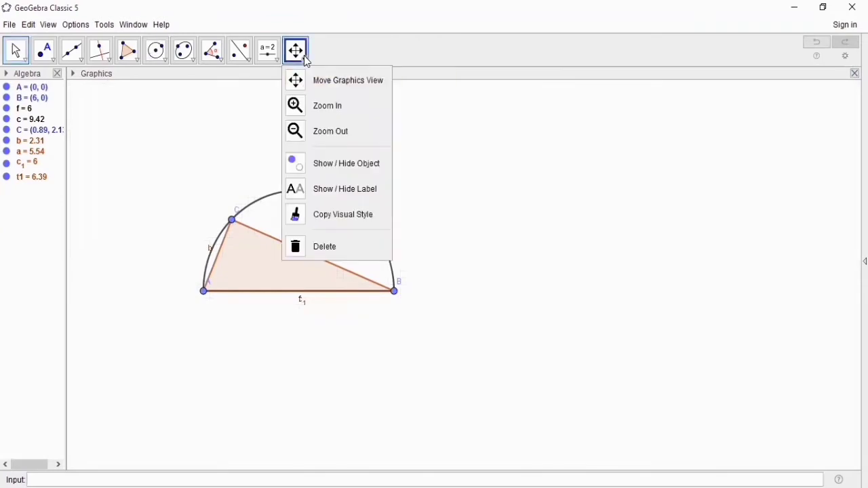
pyautogui.click(342, 163)
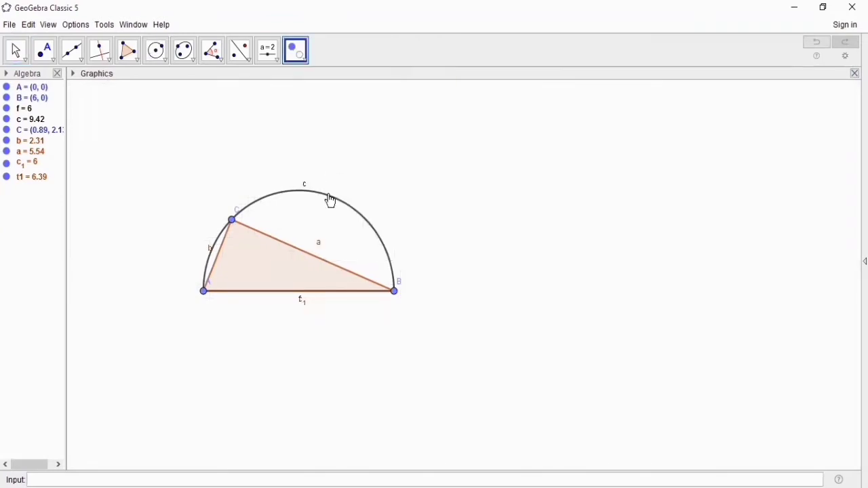
pyautogui.click(330, 197)
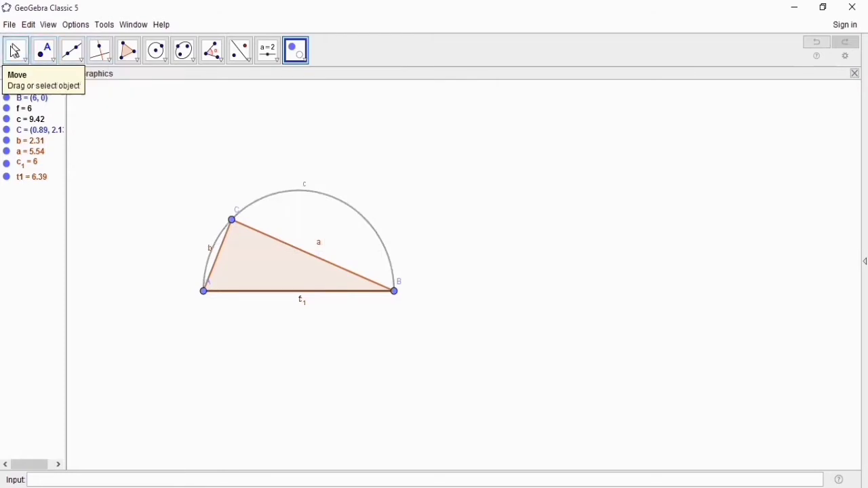
pyautogui.click(15, 51)
pyautogui.click(15, 51)
pyautogui.moveTo(44, 52)
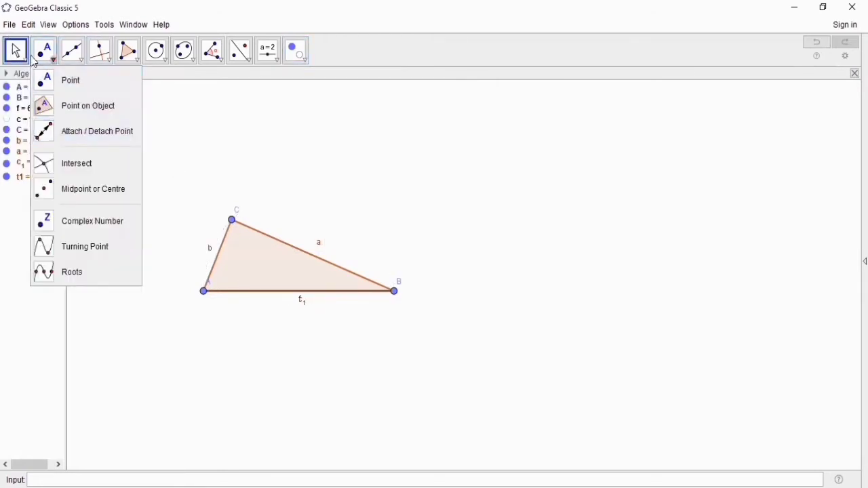
pyautogui.click(18, 53)
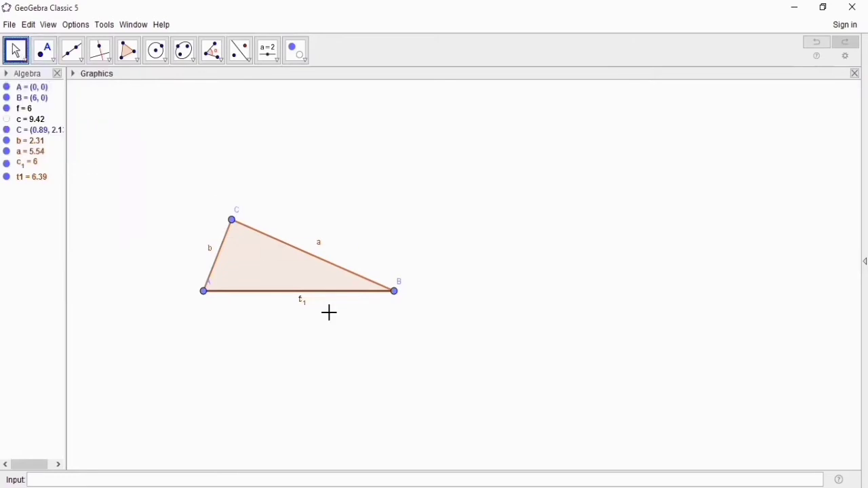
# Separate the label of segment f from the overlapping side label below AB and hide it.
pyautogui.moveTo(300, 299); pyautogui.dragTo(271, 299)
pyautogui.rightClick(272, 298)
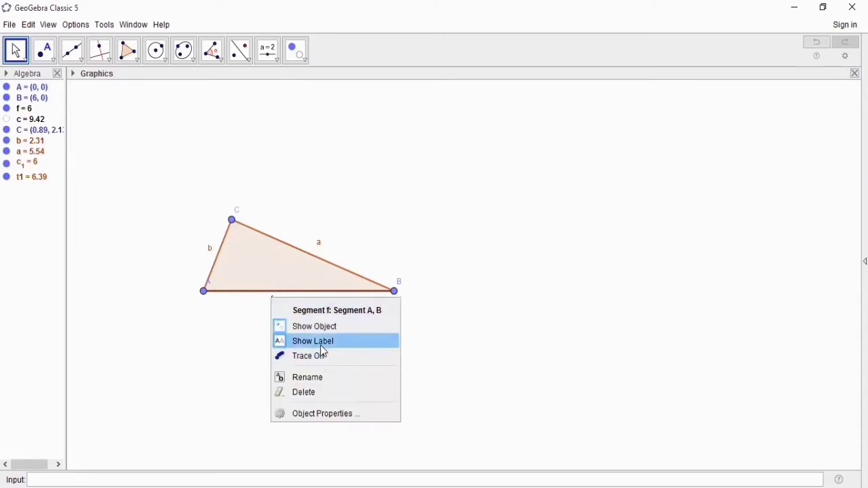
pyautogui.click(320, 344)
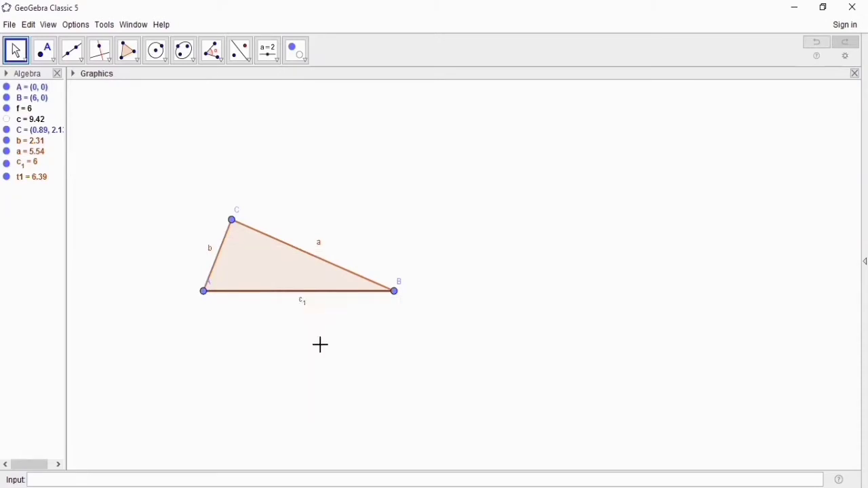
# Rename the triangle's side AB from c_1 to c.
pyautogui.rightClick(306, 306)
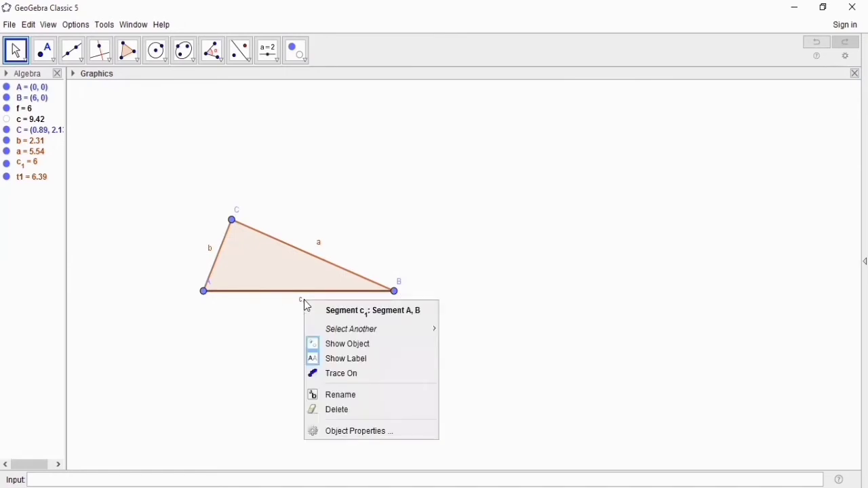
pyautogui.click(348, 395)
pyautogui.click(363, 250)
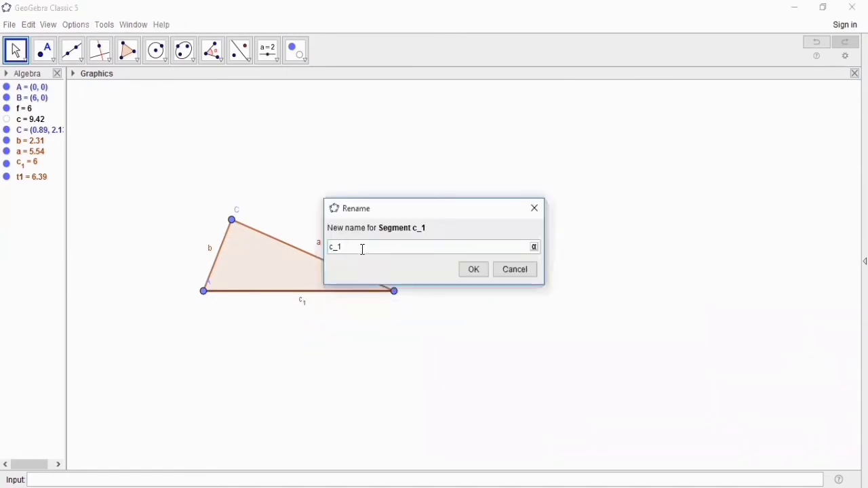
pyautogui.press('BackSpace')
pyautogui.press('BackSpace')
pyautogui.click(480, 272)
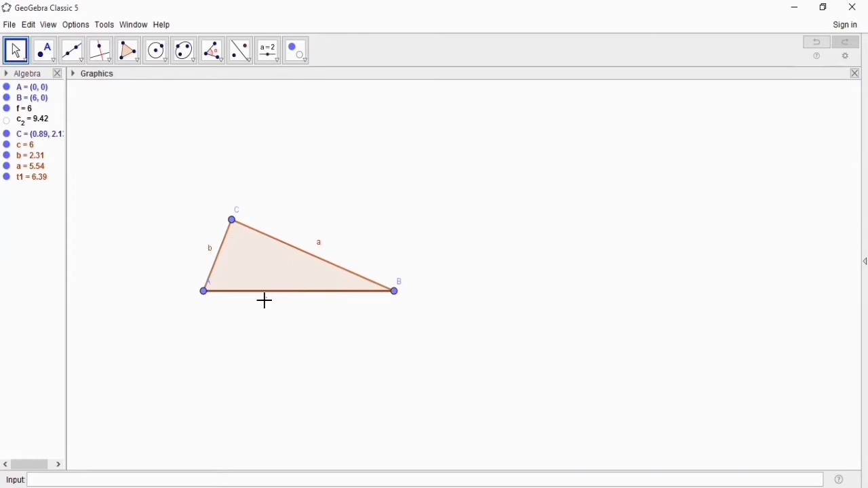
# Measure all interior angles of triangle ABC and move the label of point A outside the triangle.
pyautogui.click(221, 57)
pyautogui.click(217, 80)
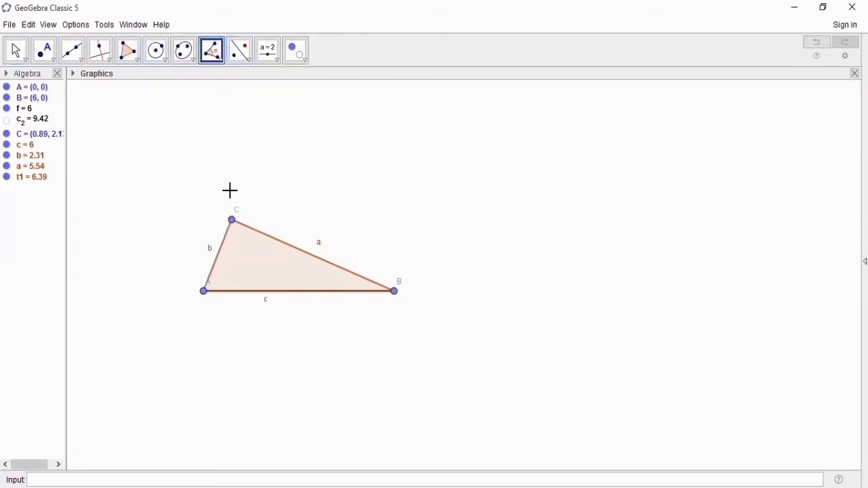
pyautogui.click(240, 245)
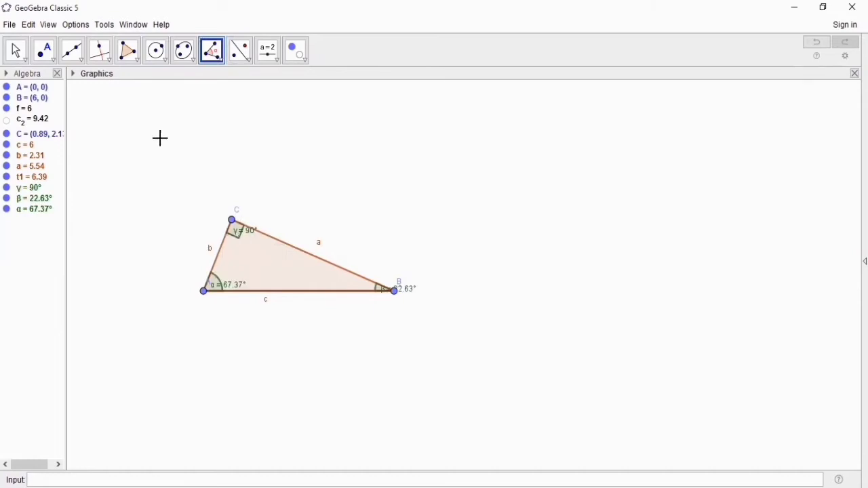
pyautogui.click(17, 51)
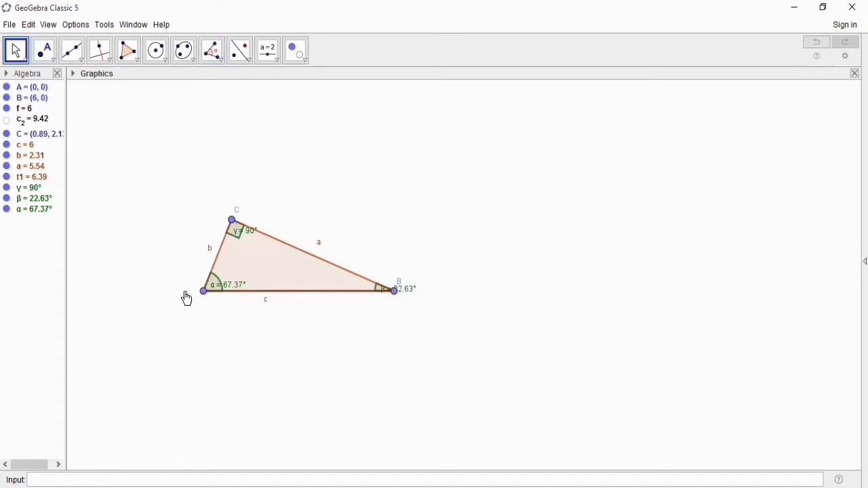
pyautogui.moveTo(186, 298); pyautogui.dragTo(196, 296)
# Construct a line parallel to side b through point C.
pyautogui.click(111, 65)
pyautogui.click(115, 107)
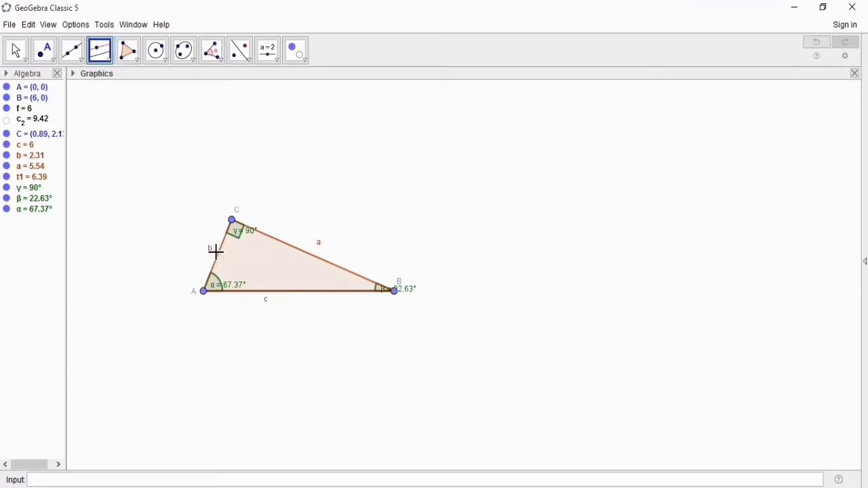
pyautogui.click(219, 249)
pyautogui.click(232, 220)
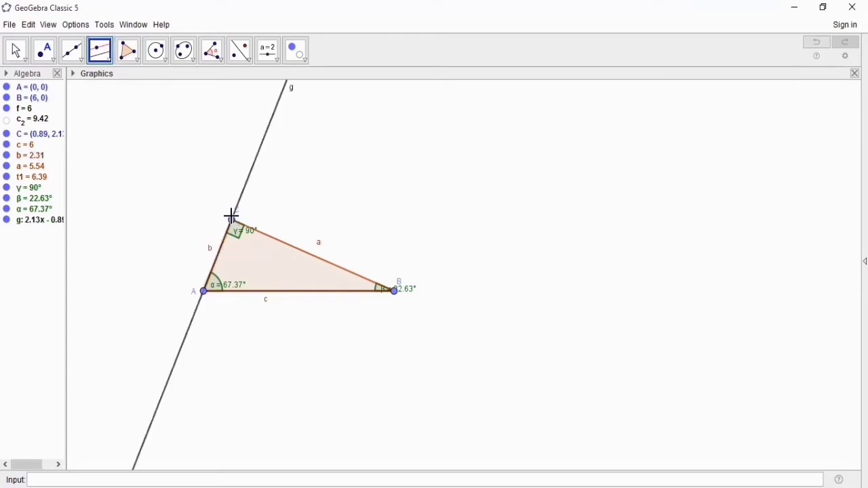
# Construct a line parallel to line g through point B.
pyautogui.click(111, 65)
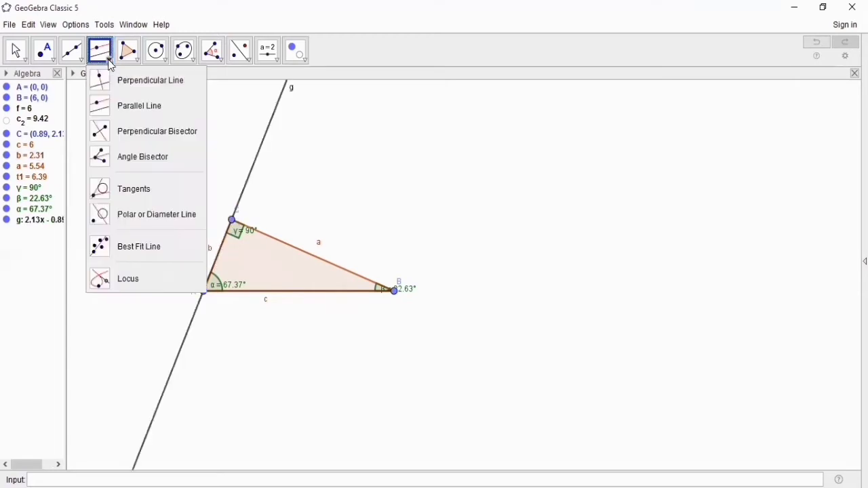
pyautogui.click(105, 104)
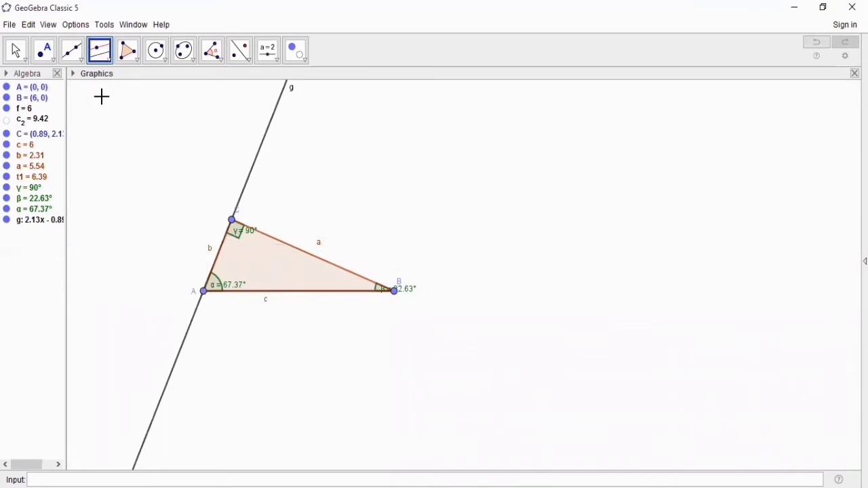
pyautogui.click(255, 159)
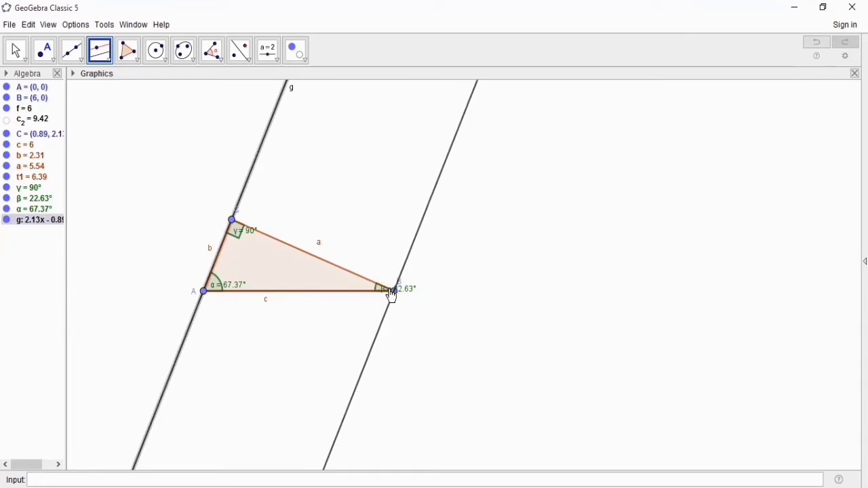
pyautogui.click(393, 290)
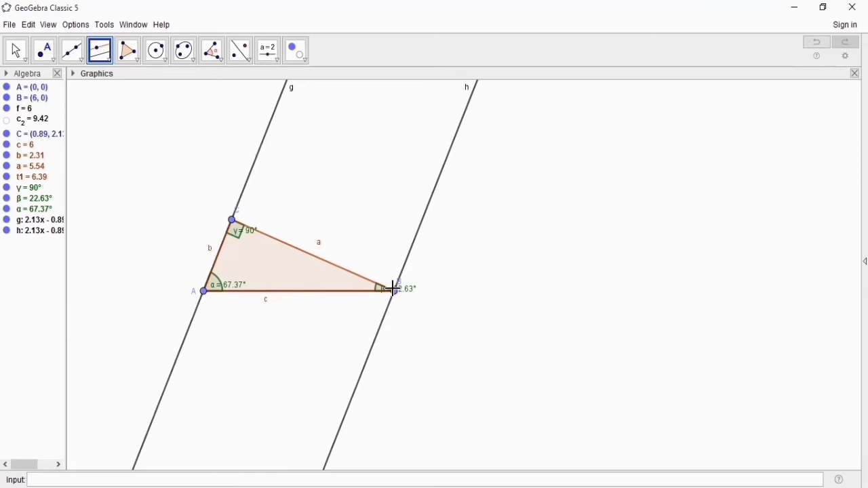
# Draw a circle centred at point C with a radius of about 5.5, reaching to point B.
pyautogui.click(163, 59)
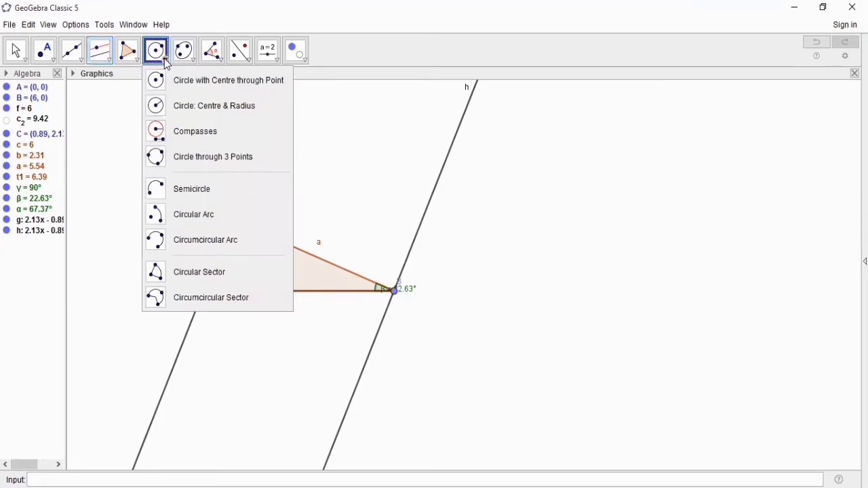
pyautogui.click(161, 106)
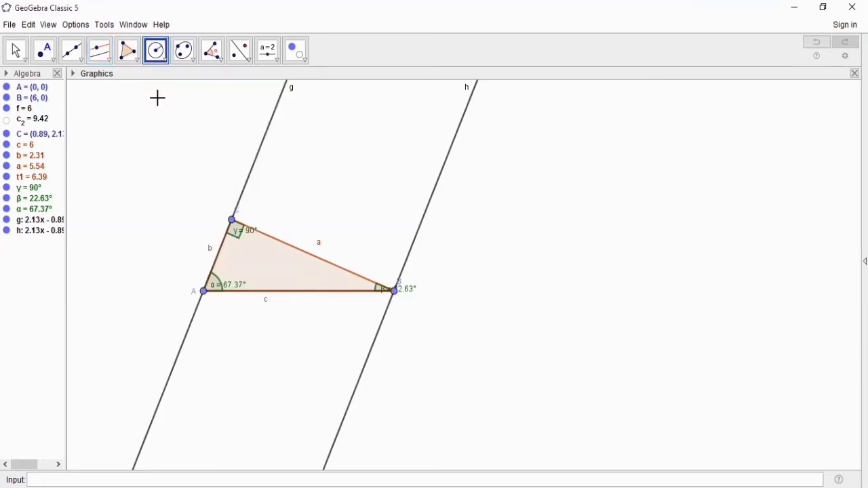
pyautogui.click(233, 221)
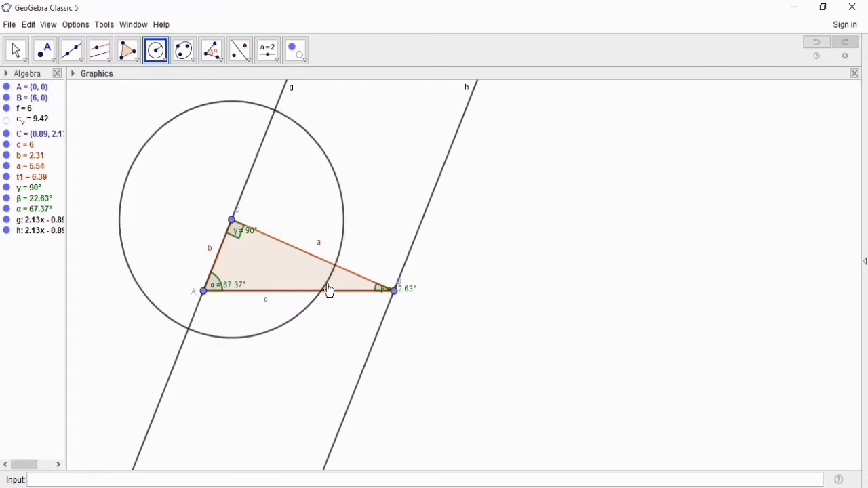
pyautogui.click(395, 292)
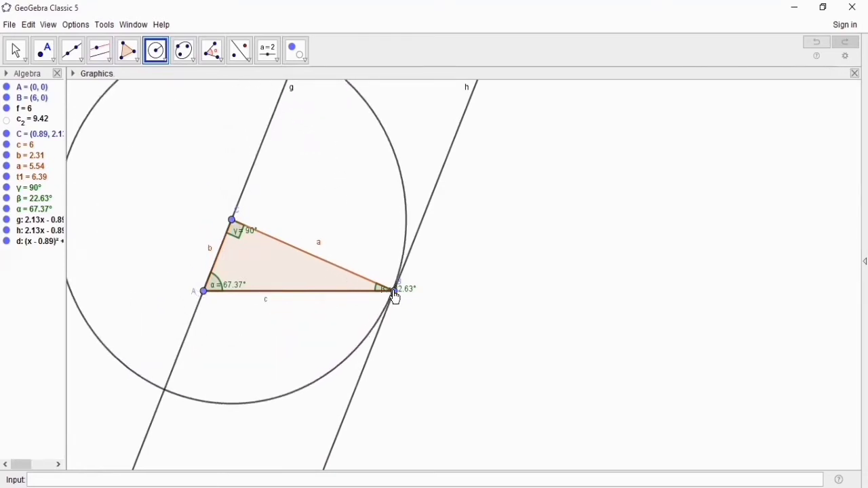
pyautogui.click(394, 293)
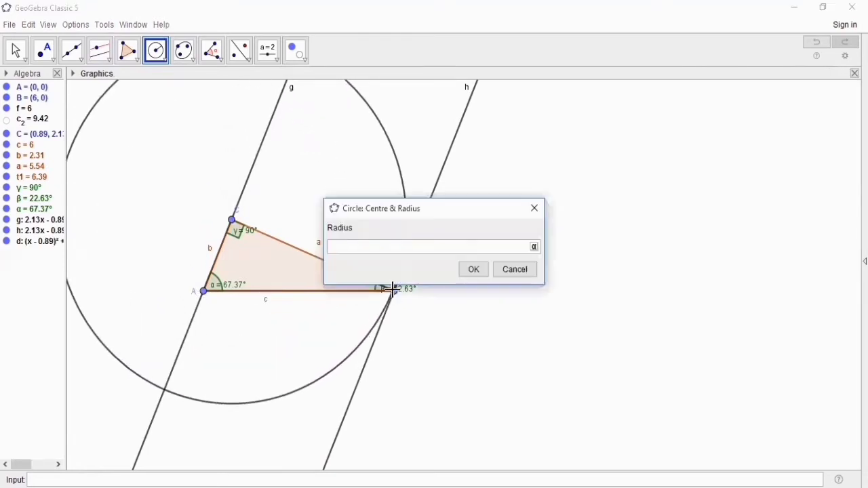
pyautogui.click(534, 212)
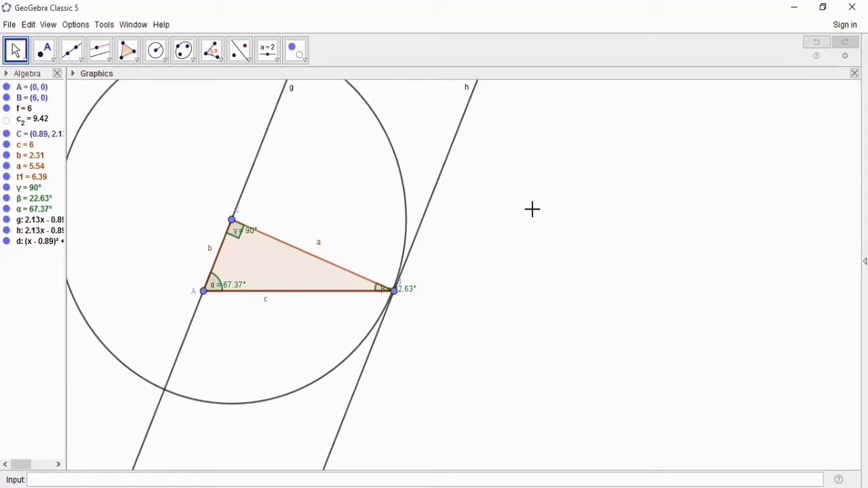
# Construct a line parallel to side a through the upper intersection of line g and circle d.
pyautogui.click(305, 63)
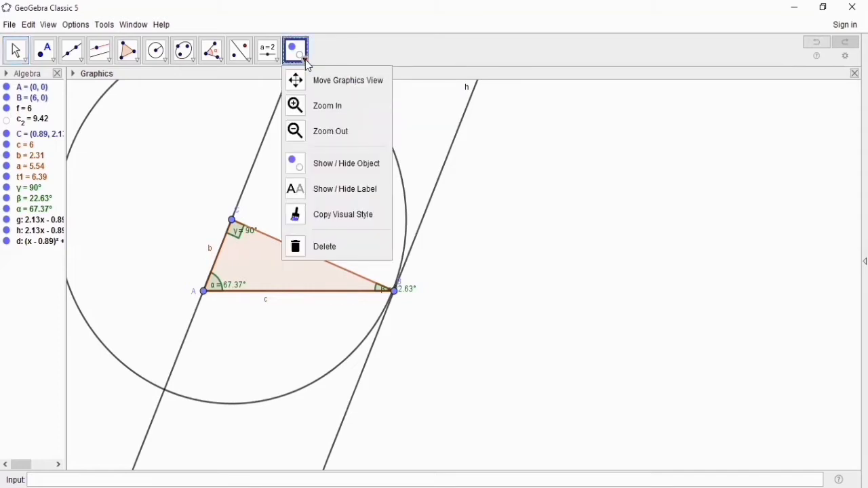
pyautogui.click(322, 128)
pyautogui.click(347, 204)
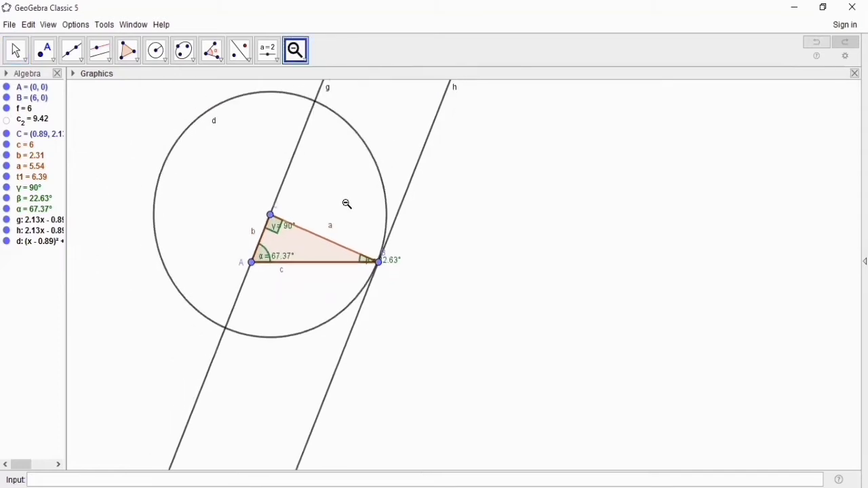
pyautogui.click(25, 56)
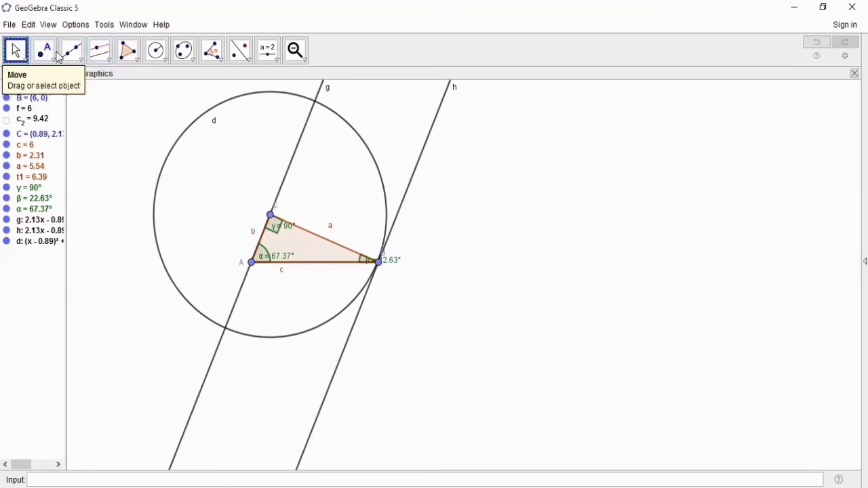
pyautogui.click(82, 64)
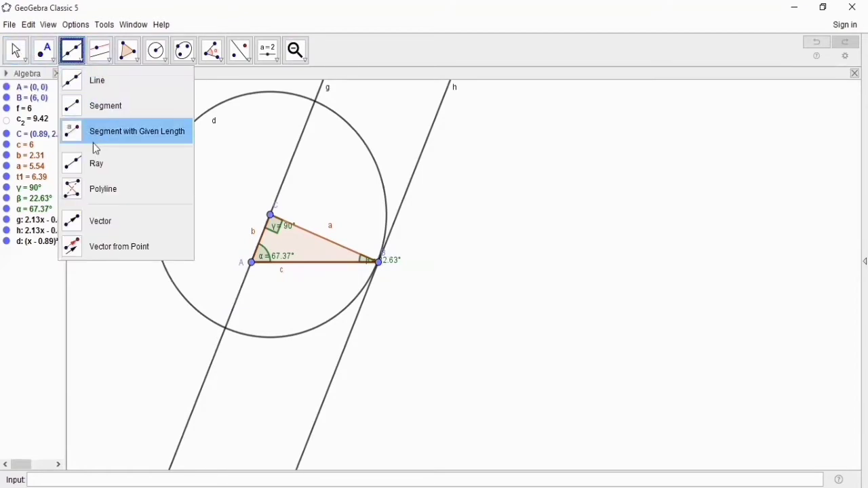
pyautogui.moveTo(111, 58)
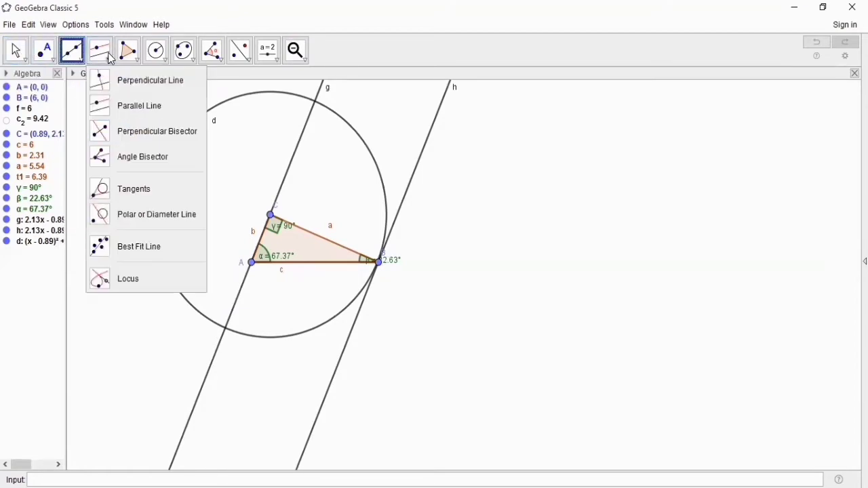
pyautogui.click(116, 102)
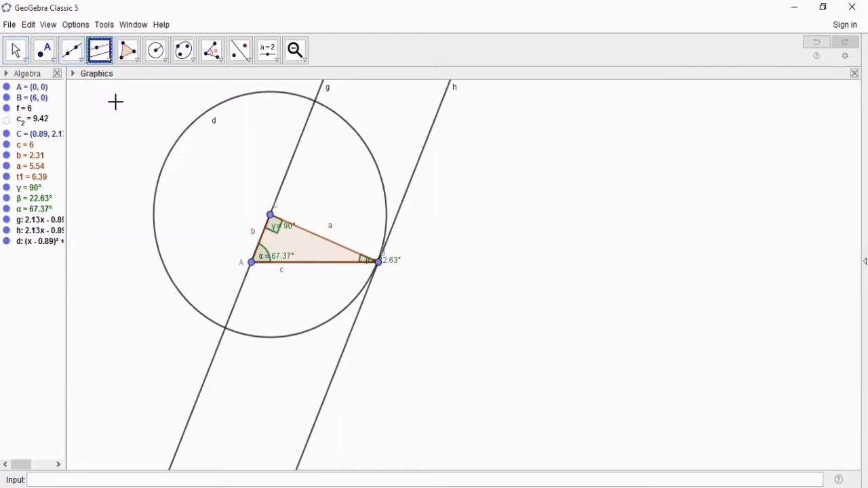
pyautogui.click(319, 234)
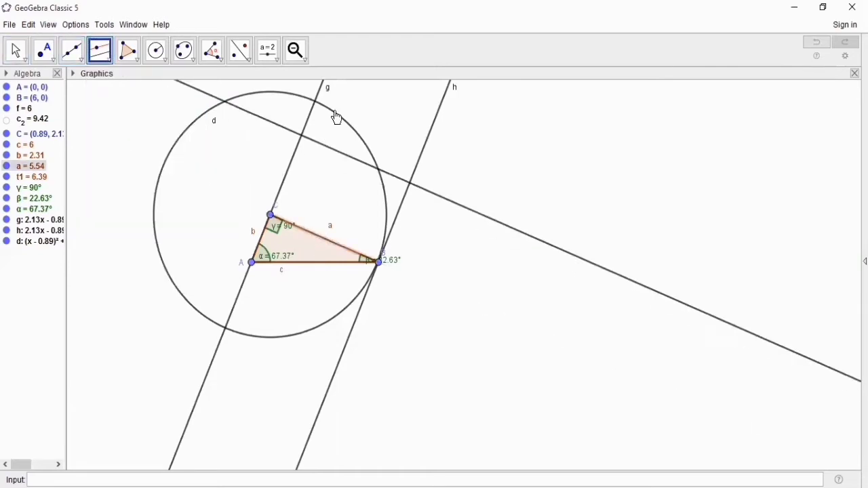
pyautogui.click(316, 102)
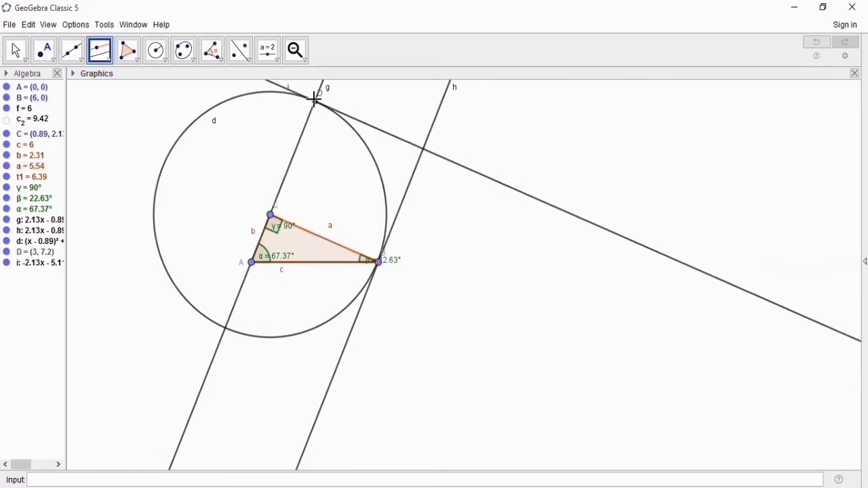
# Place a point at the intersection of line h and the line parallel to side a.
pyautogui.click(48, 56)
pyautogui.click(55, 83)
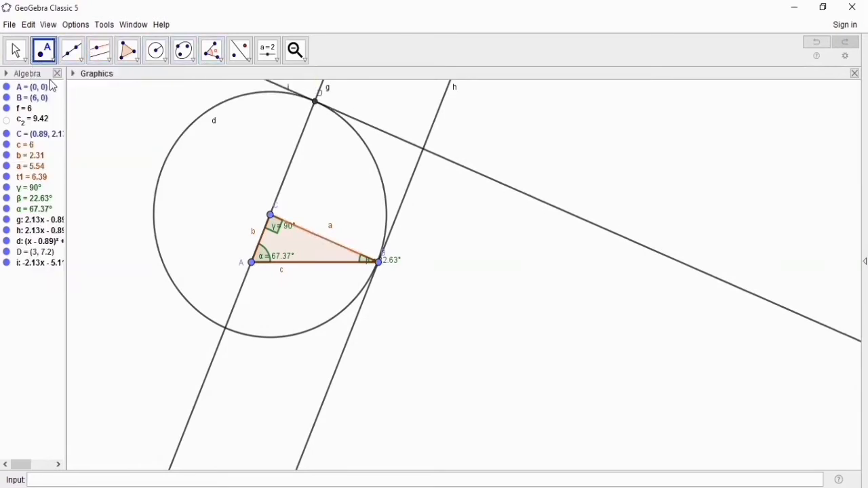
pyautogui.click(422, 149)
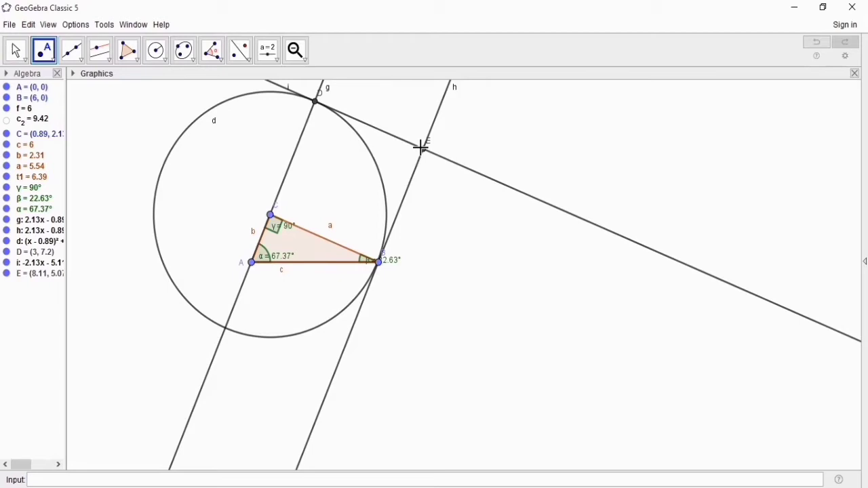
# Create a quadrilateral on side BC with the vertices B, C, D and E.
pyautogui.click(138, 59)
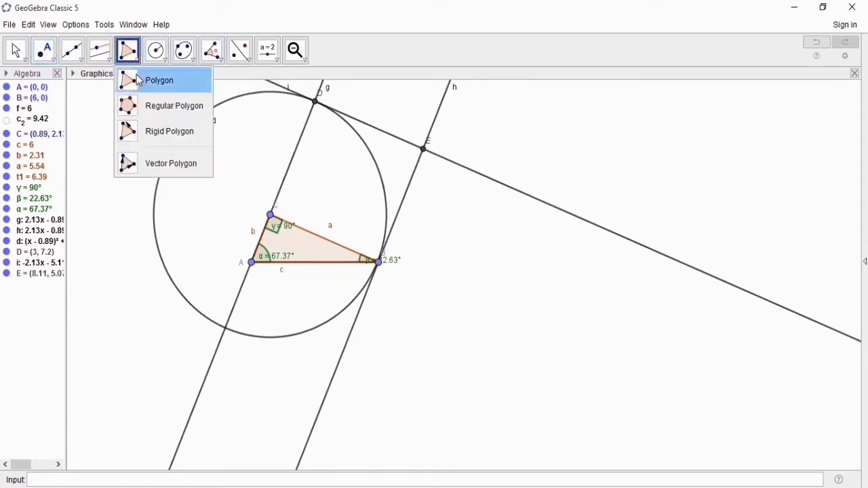
pyautogui.click(139, 80)
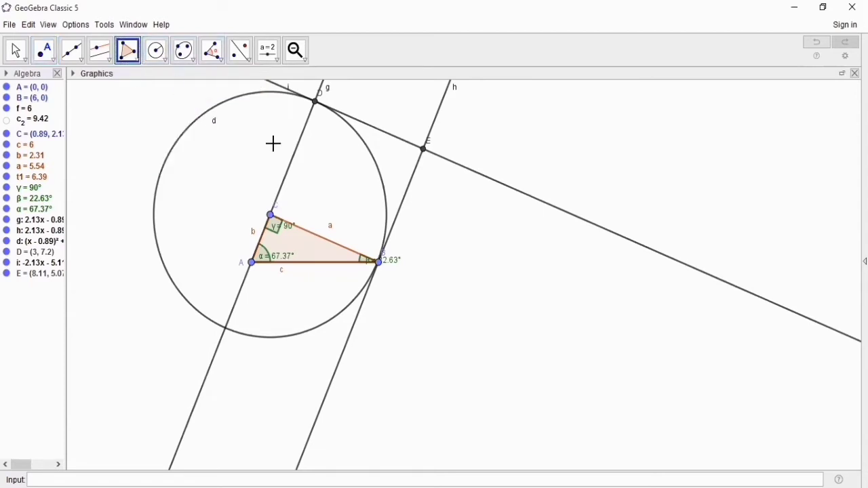
pyautogui.click(379, 264)
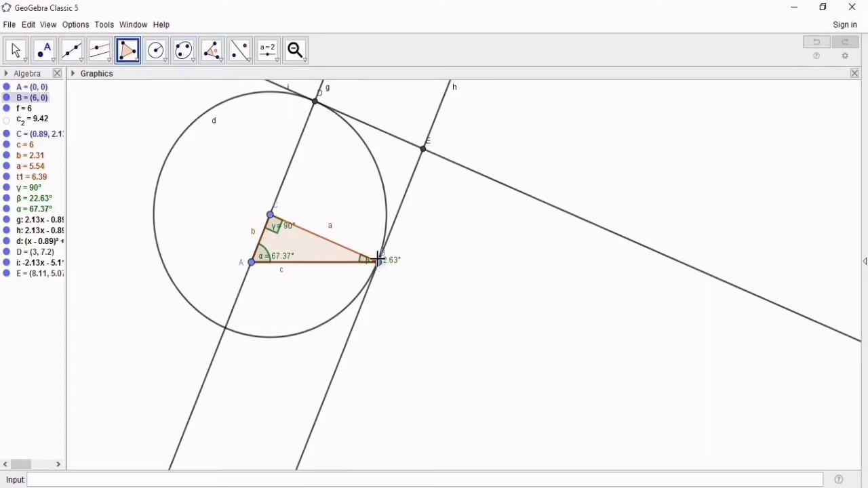
pyautogui.click(271, 216)
pyautogui.click(316, 103)
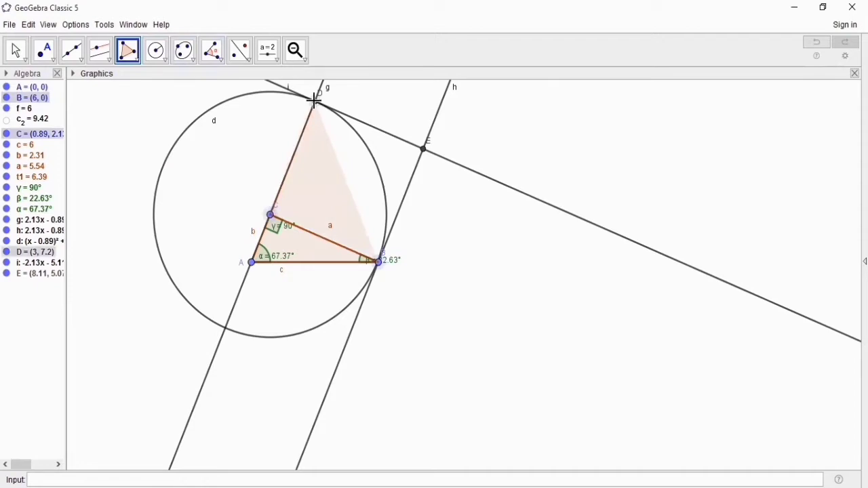
pyautogui.click(424, 151)
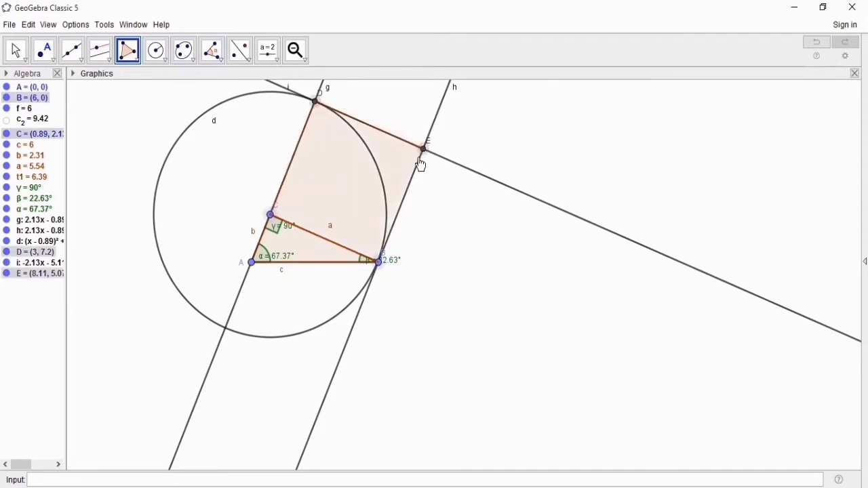
pyautogui.click(379, 263)
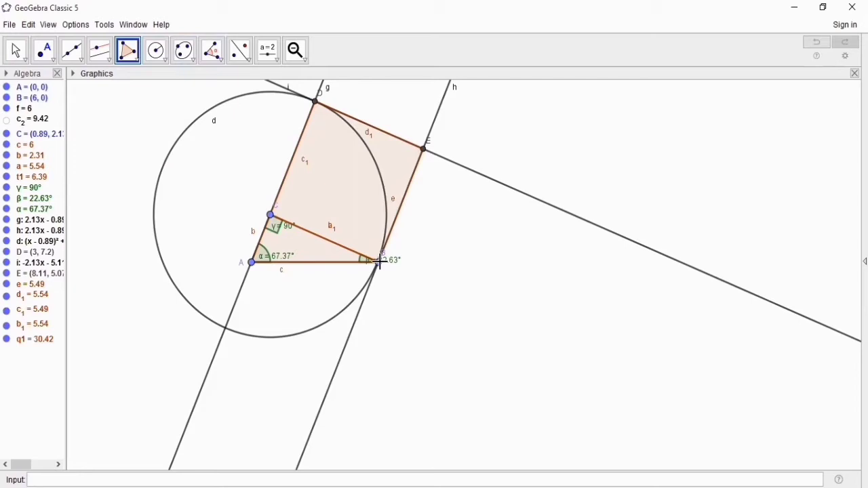
# Hide the labels of all four quadrilateral sides and of the triangle's side a.
pyautogui.rightClick(395, 202)
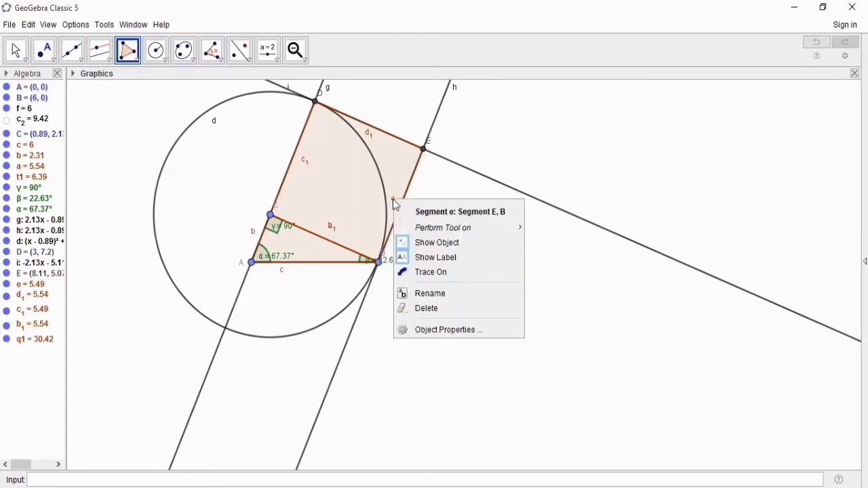
pyautogui.click(444, 259)
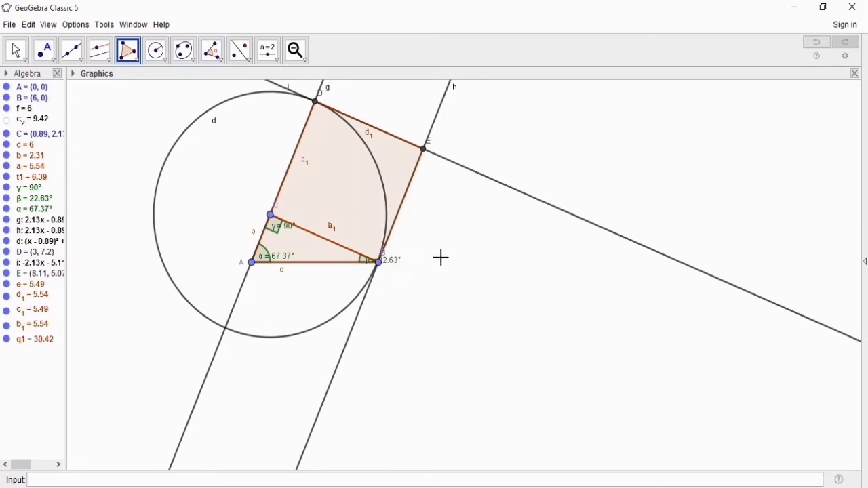
pyautogui.rightClick(372, 142)
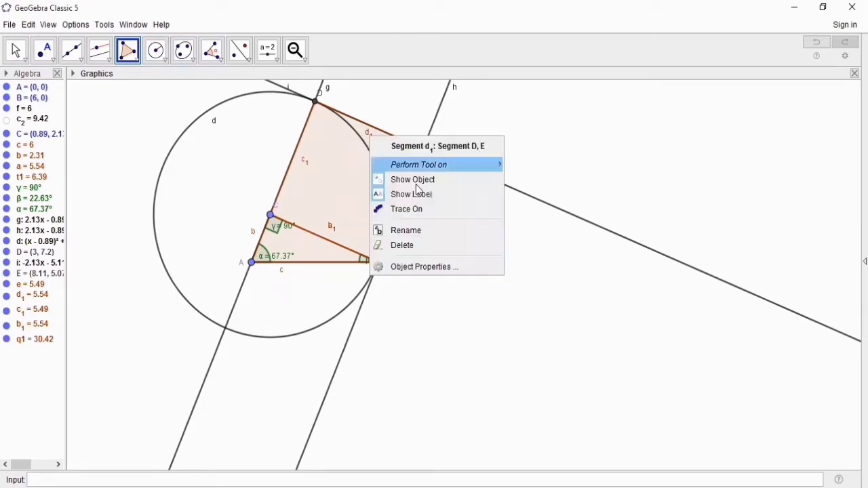
pyautogui.click(419, 194)
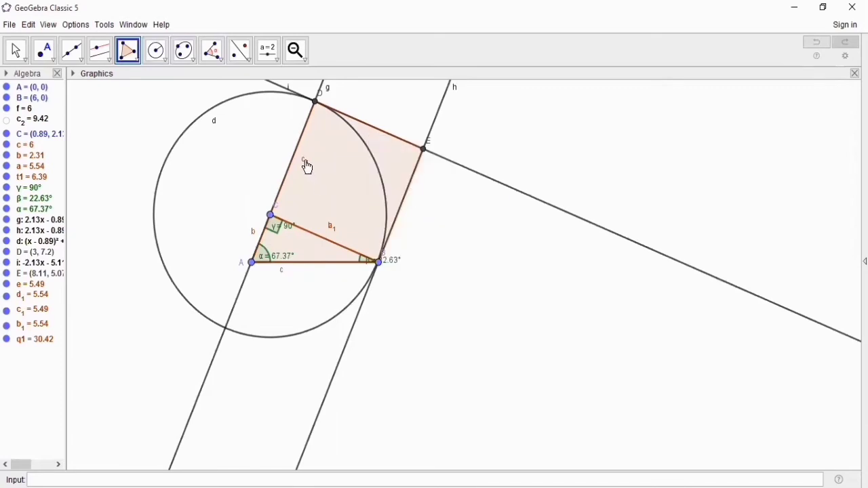
pyautogui.rightClick(306, 160)
pyautogui.click(358, 220)
pyautogui.rightClick(332, 236)
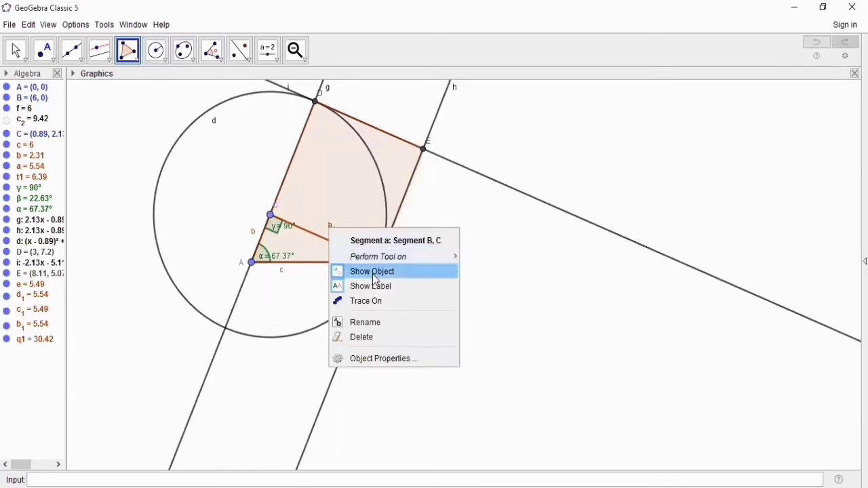
pyautogui.click(377, 287)
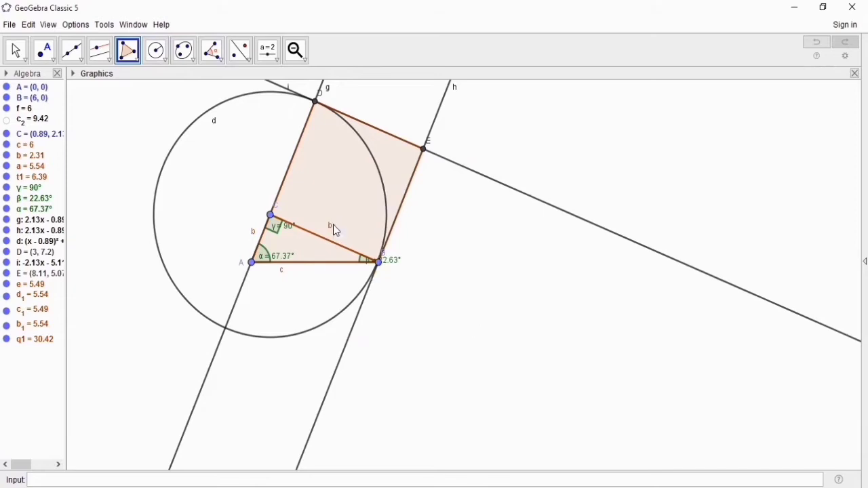
pyautogui.rightClick(333, 225)
pyautogui.click(370, 284)
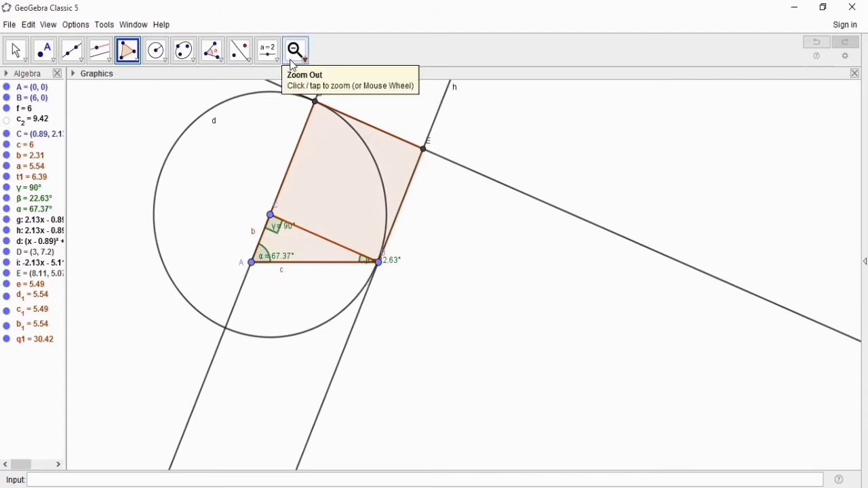
# Hide the construction lines g, h and i and circle d, leaving the triangle and the square on side BC.
pyautogui.click(309, 65)
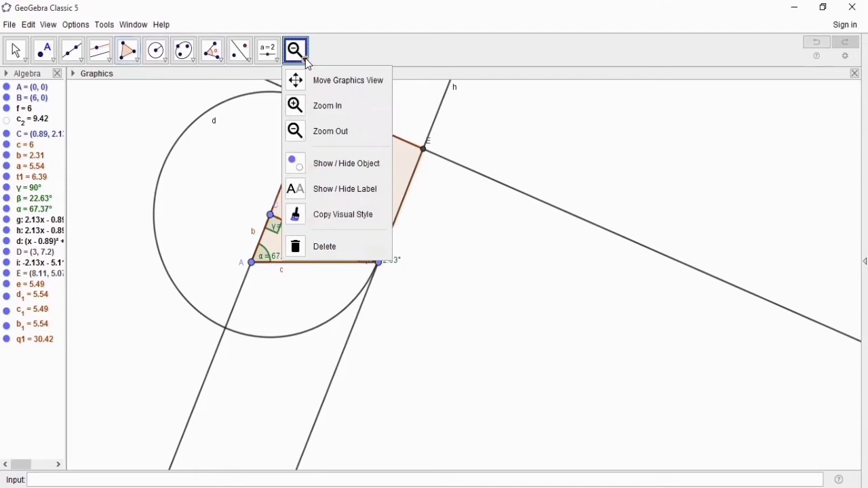
pyautogui.click(327, 166)
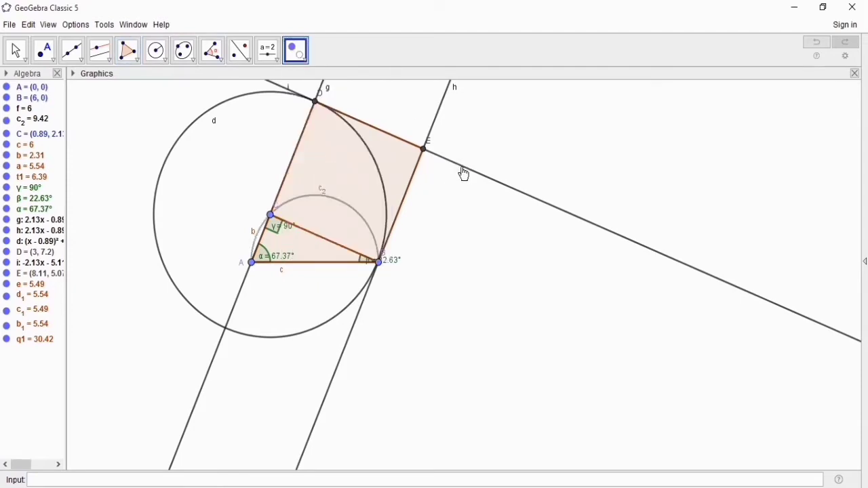
pyautogui.click(462, 166)
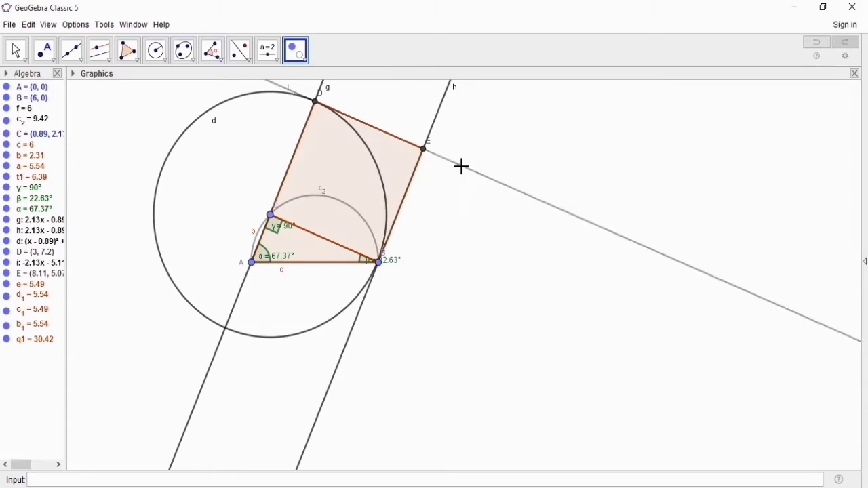
pyautogui.click(436, 127)
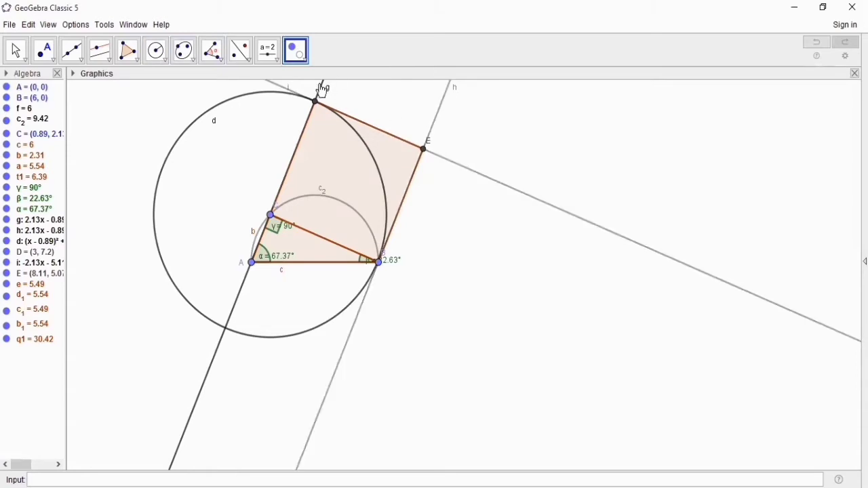
pyautogui.click(322, 90)
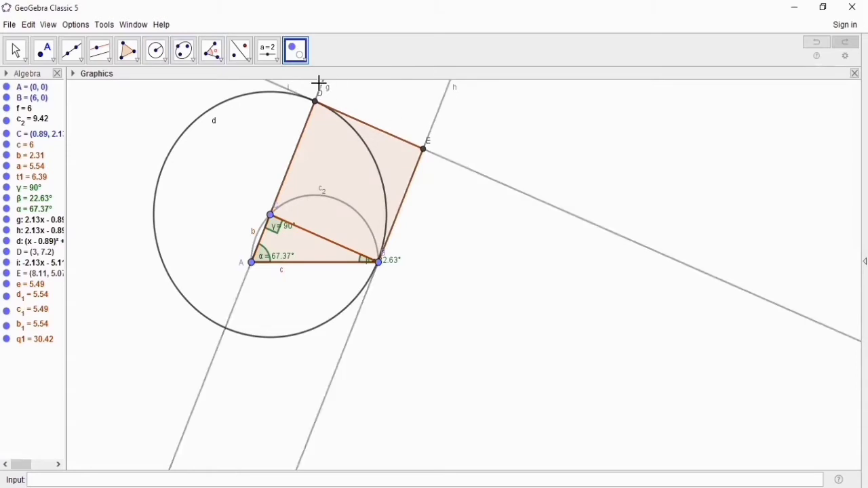
pyautogui.click(194, 130)
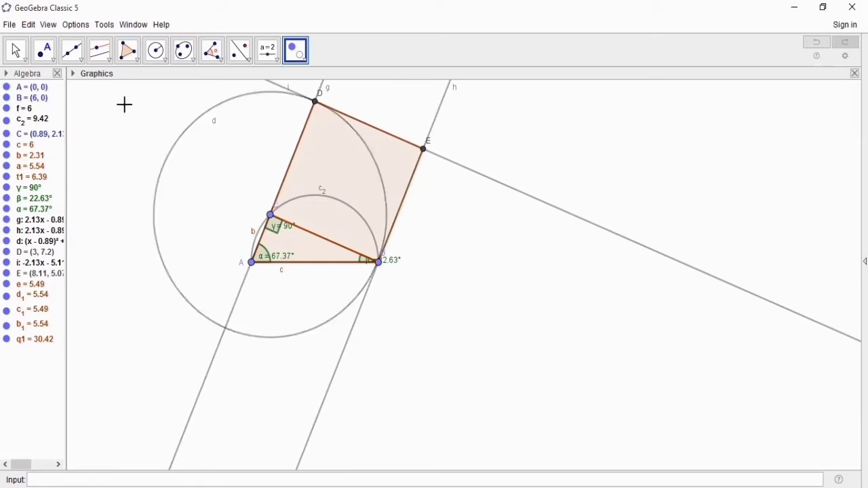
pyautogui.click(16, 51)
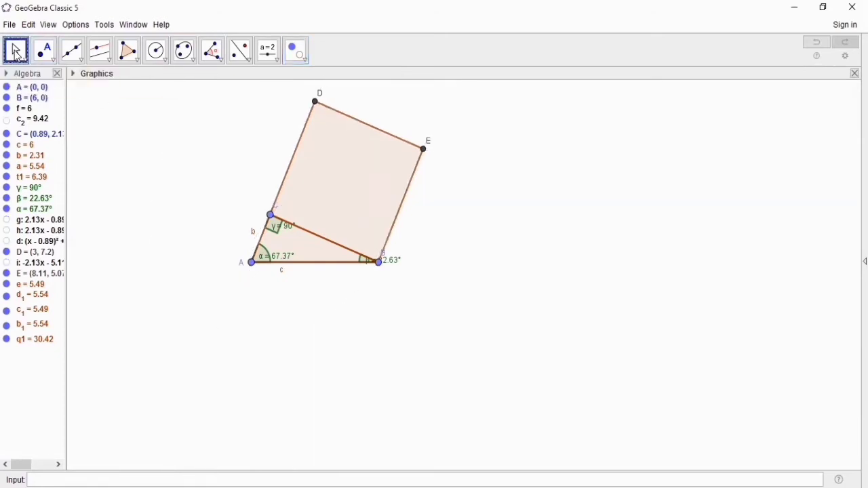
pyautogui.click(16, 51)
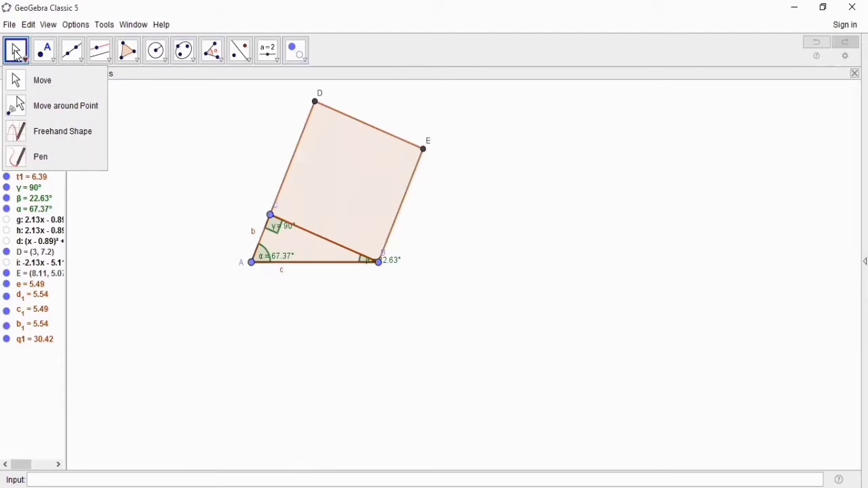
pyautogui.click(37, 77)
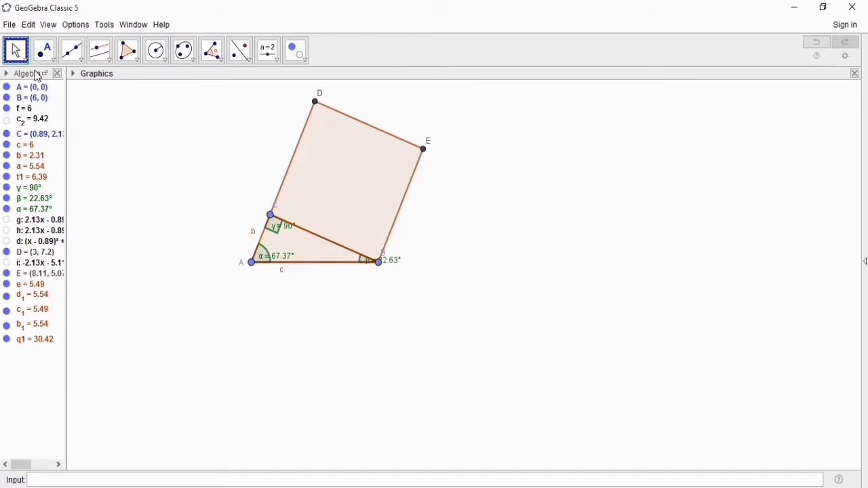
pyautogui.rightClick(316, 231)
pyautogui.click(357, 278)
pyautogui.hotkey('ctrl', 'z')
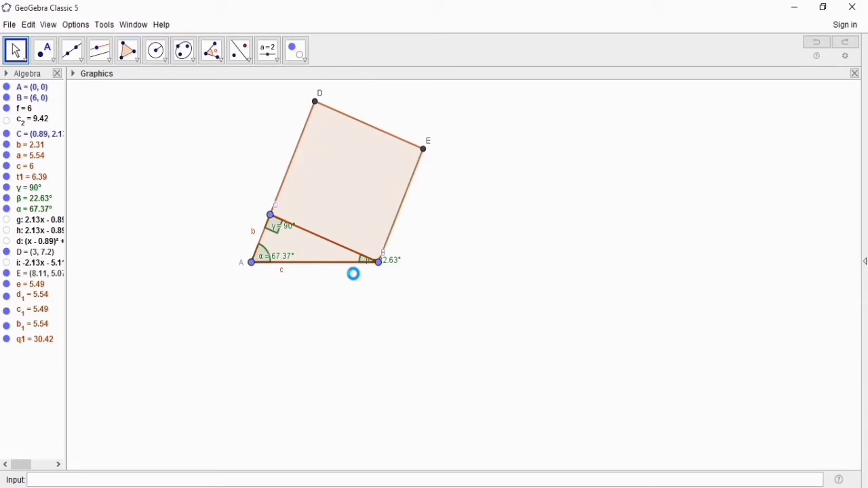
# Show the label of the triangle's side a, segment BC.
pyautogui.rightClick(321, 242)
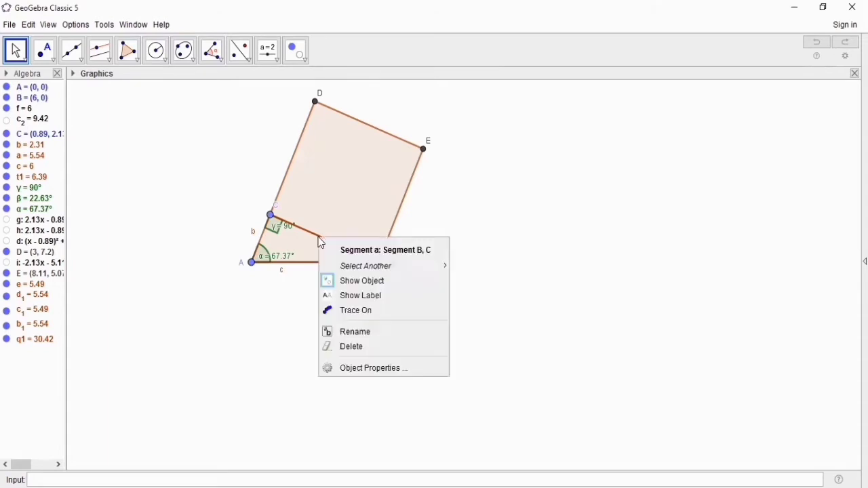
pyautogui.click(359, 297)
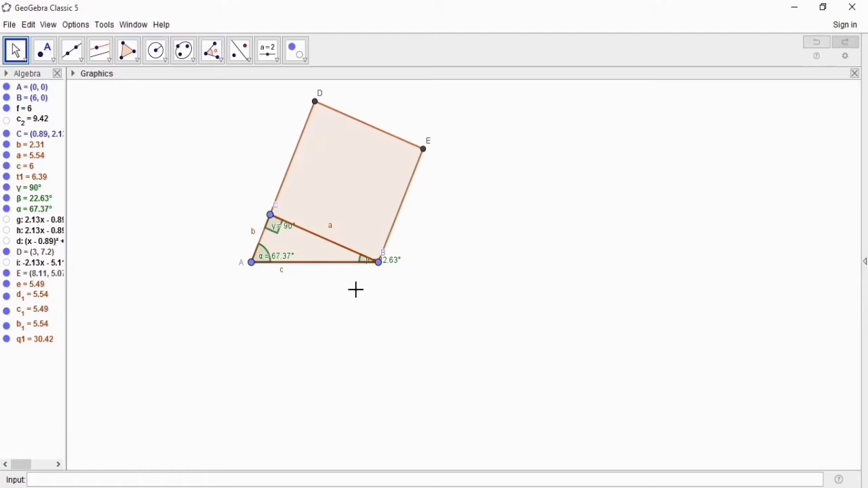
# Construct two lines parallel to side a, one through point C and one through point A.
pyautogui.click(109, 61)
pyautogui.click(111, 103)
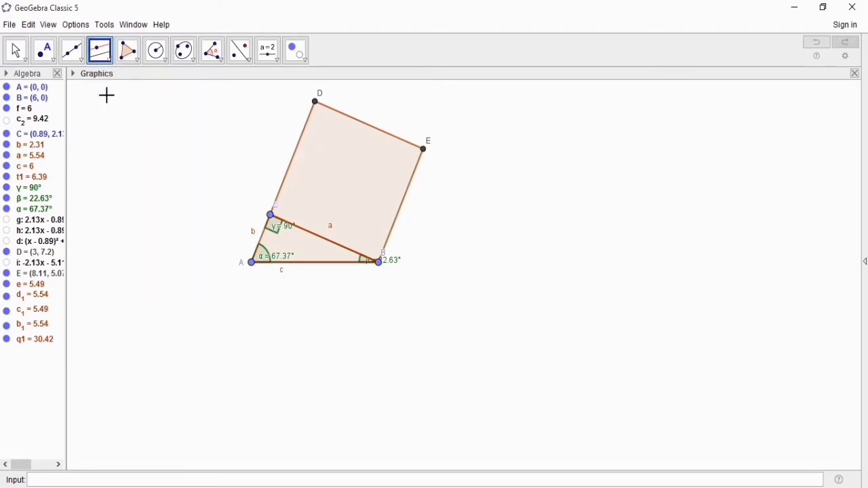
pyautogui.click(306, 230)
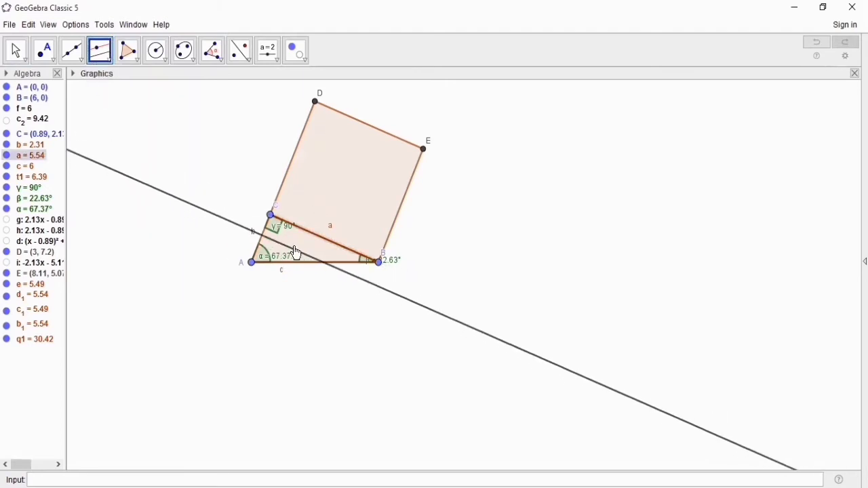
pyautogui.click(271, 216)
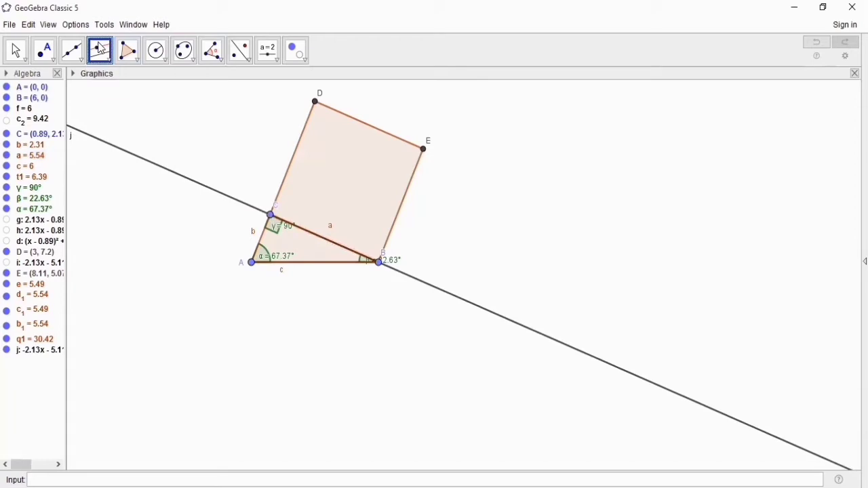
pyautogui.click(314, 240)
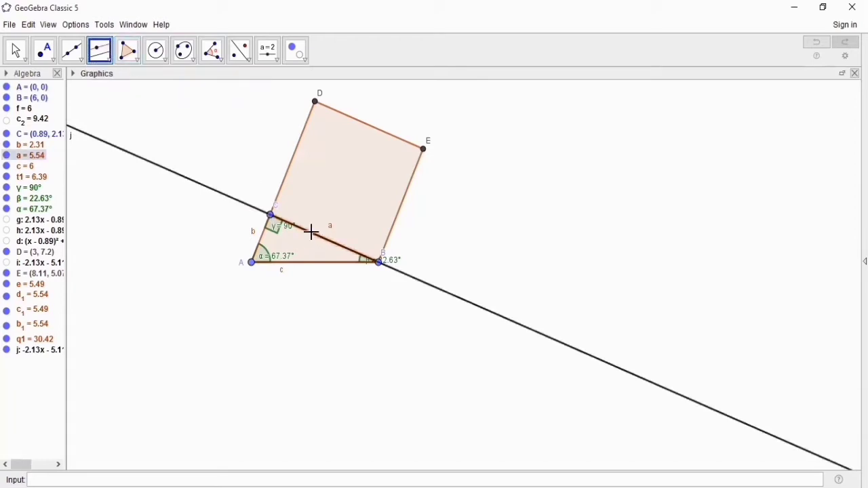
pyautogui.click(251, 264)
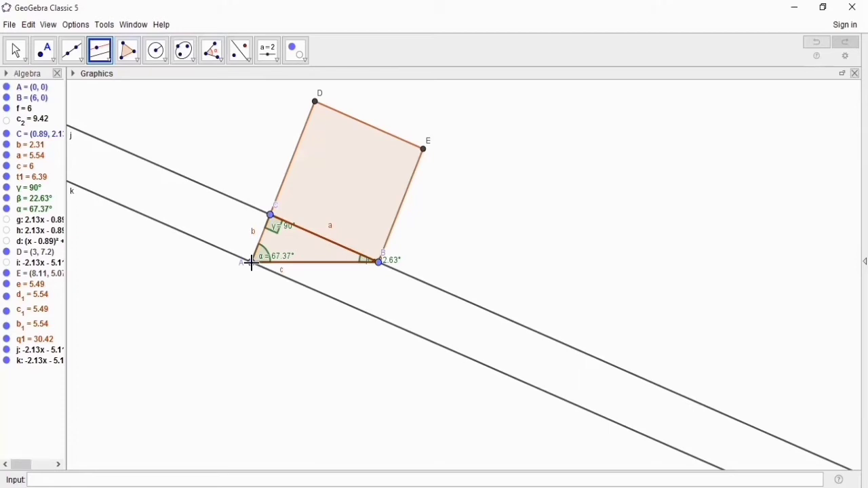
# Draw a circle centred at point C that passes through point A.
pyautogui.click(167, 65)
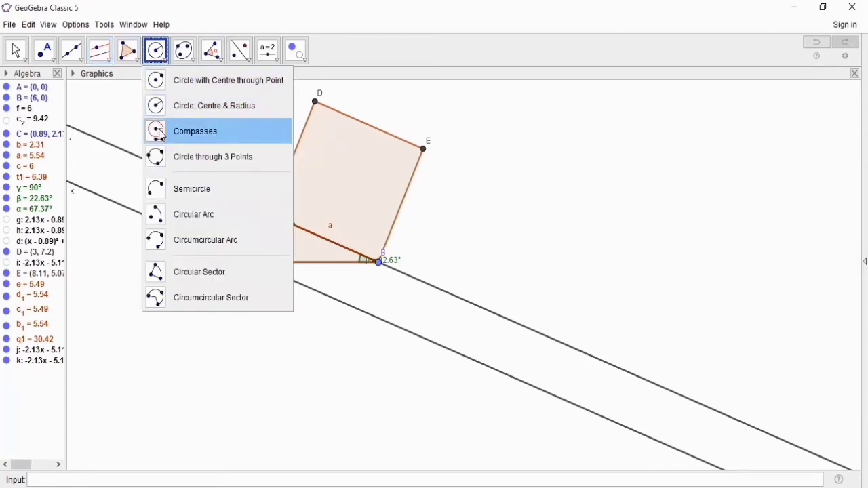
pyautogui.click(165, 82)
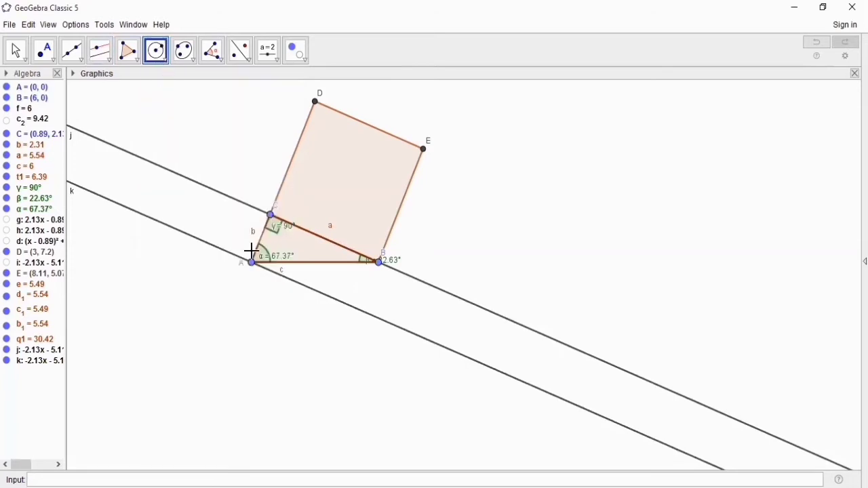
pyautogui.click(271, 215)
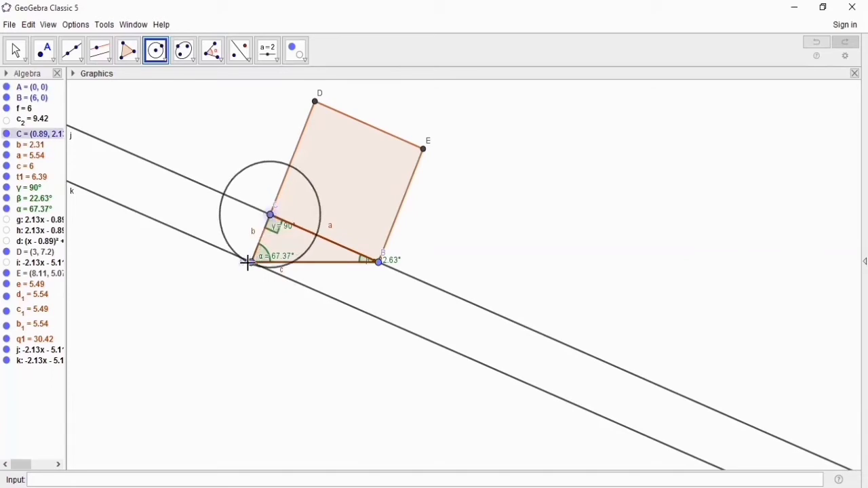
pyautogui.click(251, 261)
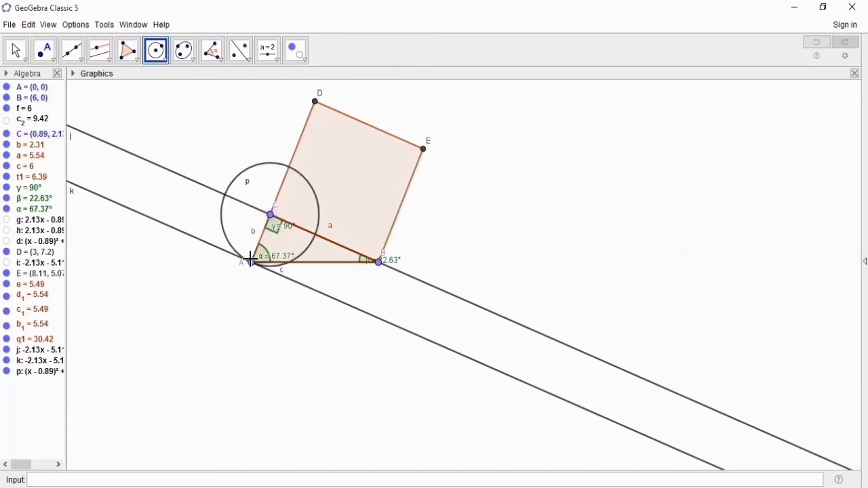
pyautogui.click(252, 261)
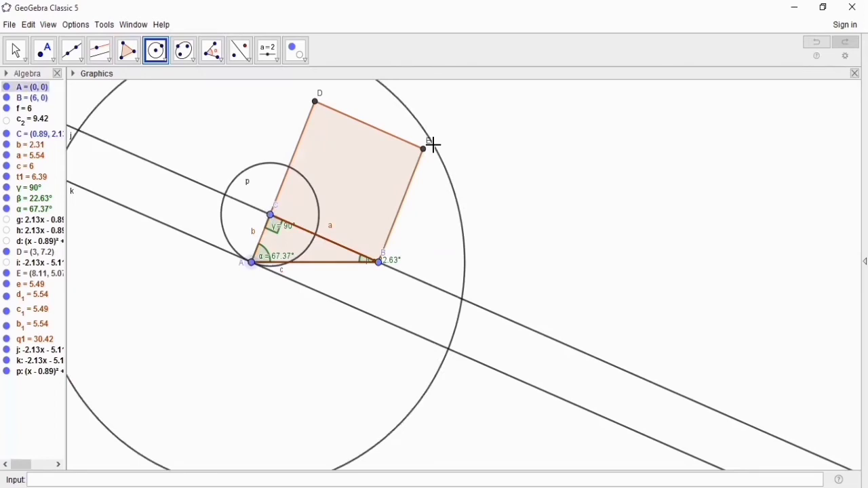
pyautogui.click(434, 145)
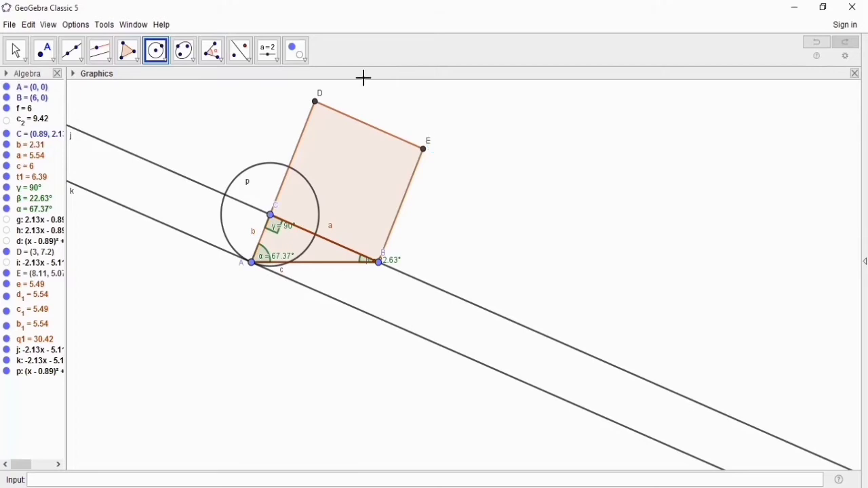
# Construct a line parallel to side b through the intersection of line j and circle p outside the triangle.
pyautogui.click(114, 59)
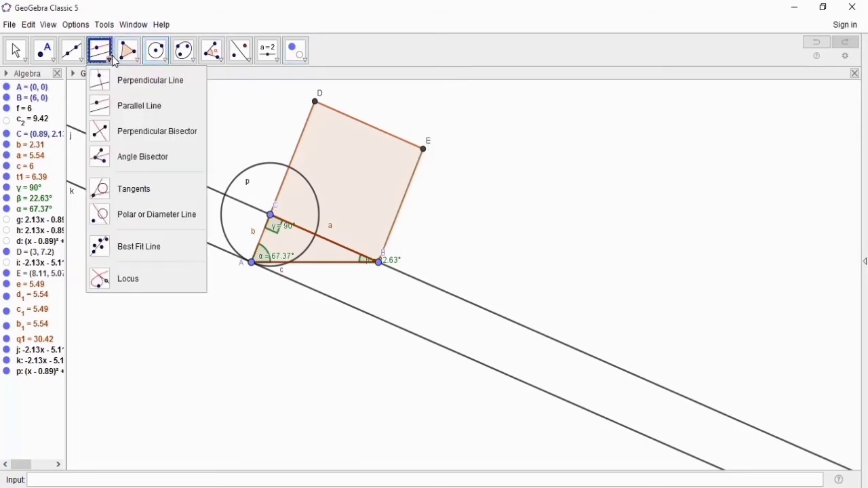
pyautogui.click(118, 105)
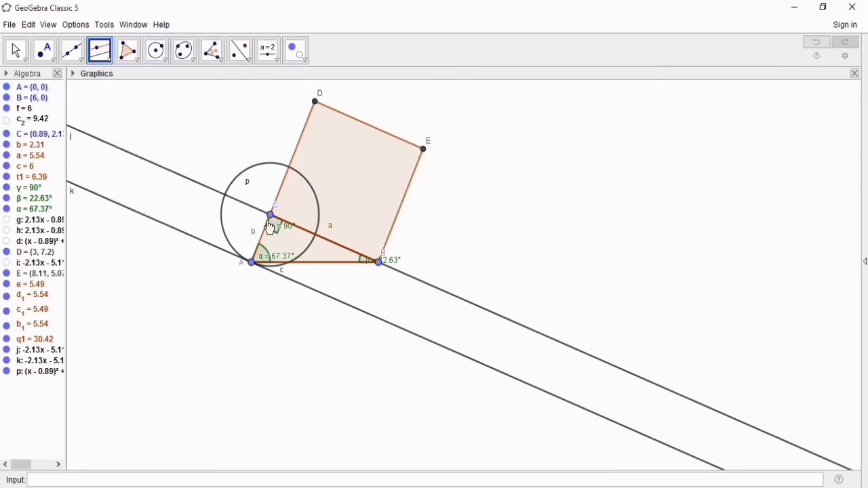
pyautogui.click(268, 234)
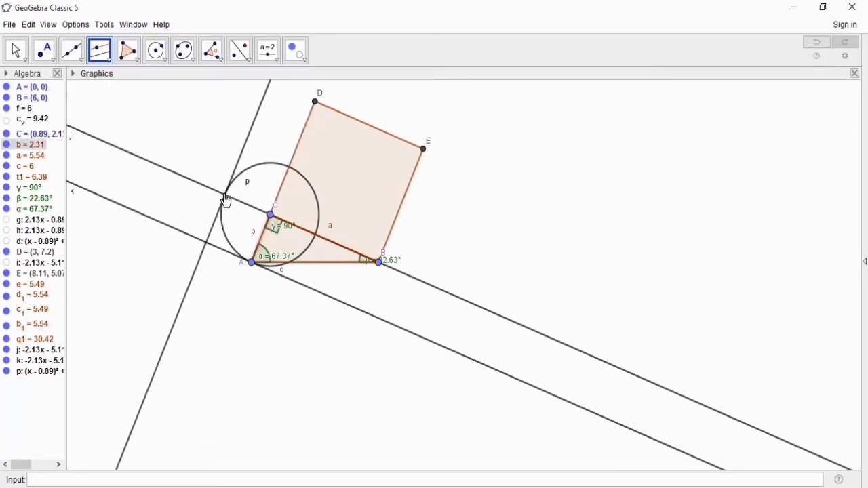
pyautogui.click(226, 197)
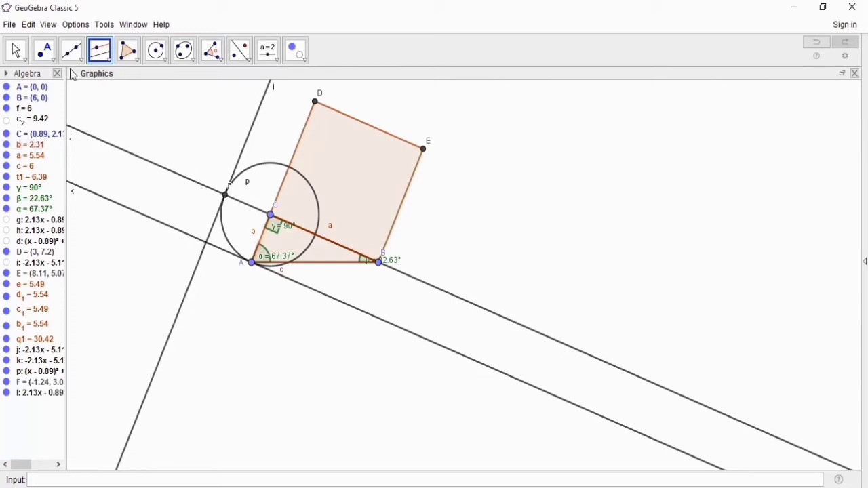
# Place a point at the intersection of line k and the line parallel to side b.
pyautogui.click(45, 52)
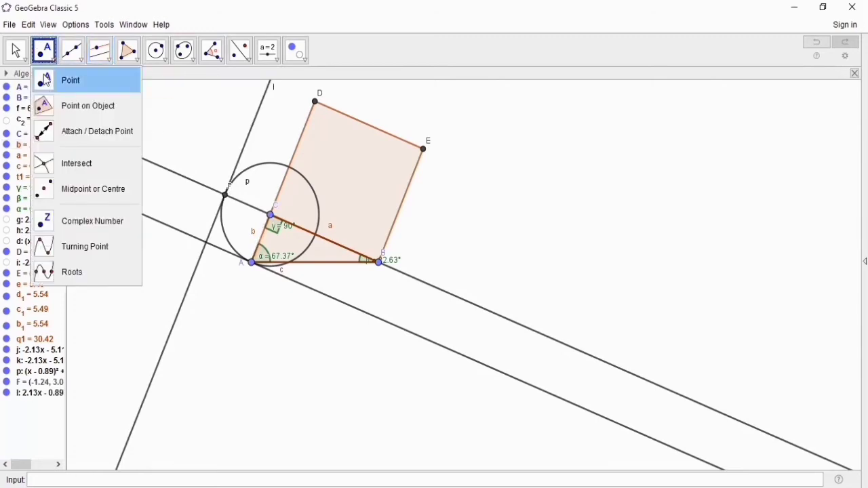
pyautogui.click(46, 79)
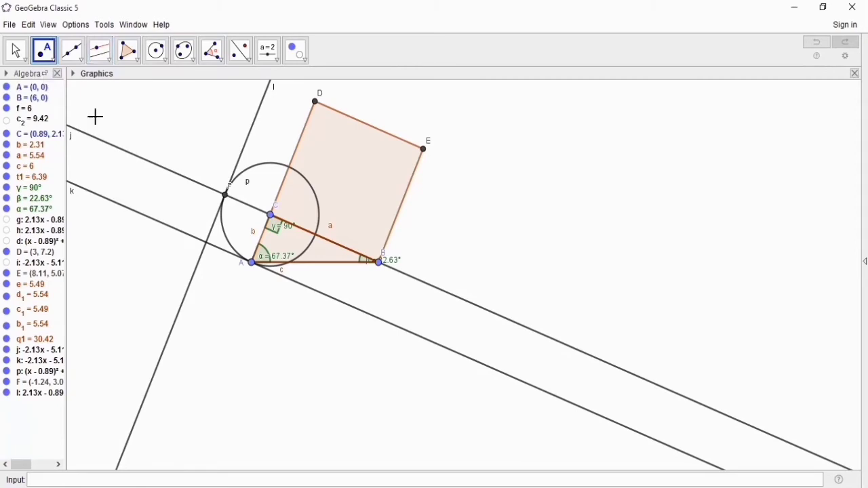
pyautogui.click(206, 241)
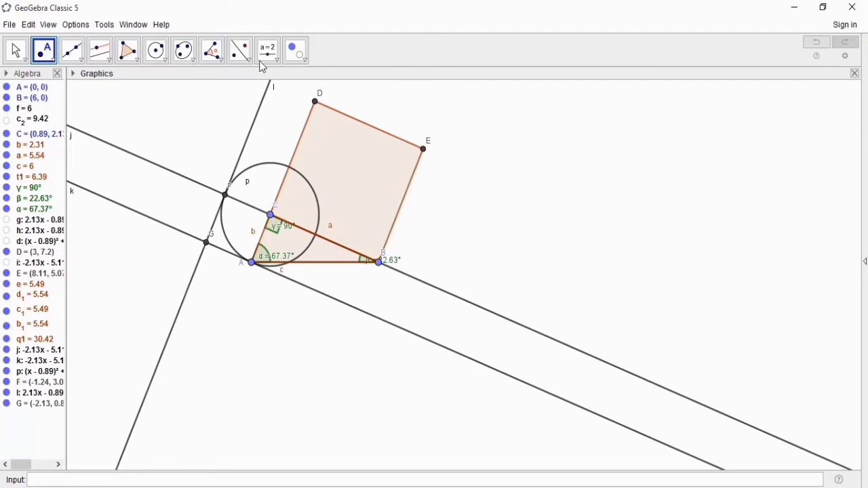
# Hide the construction lines j, k and l and the circle p around point C.
pyautogui.click(305, 61)
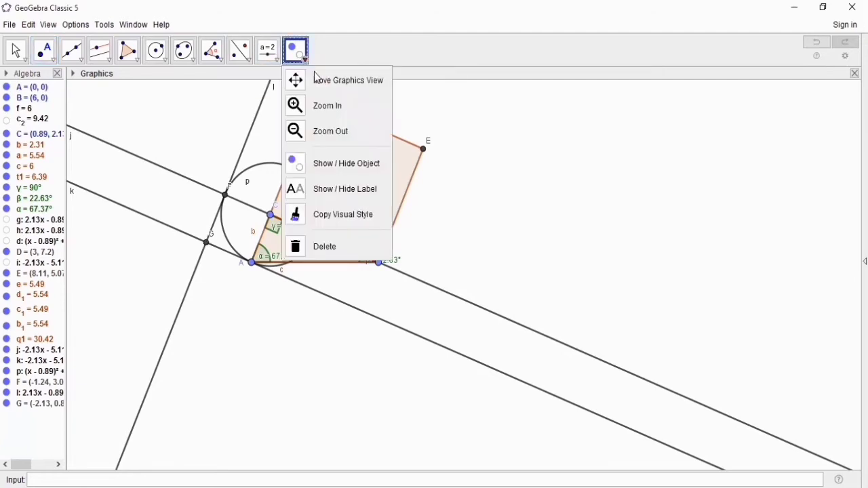
pyautogui.click(331, 156)
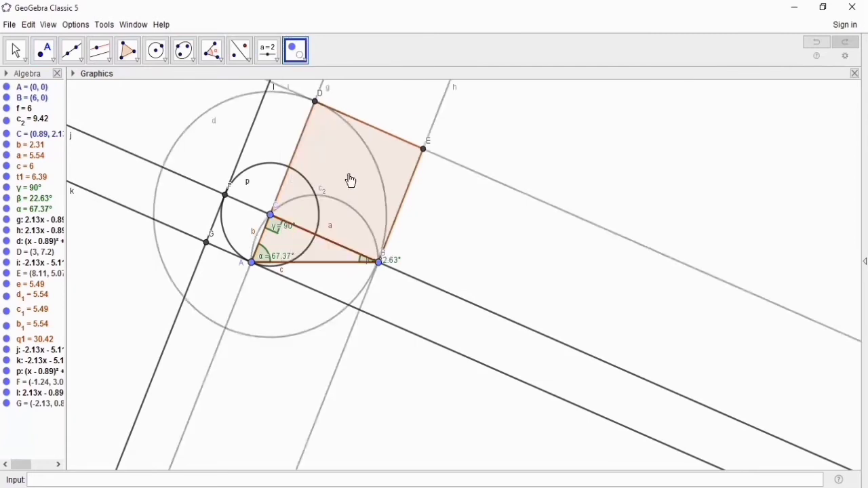
pyautogui.click(418, 280)
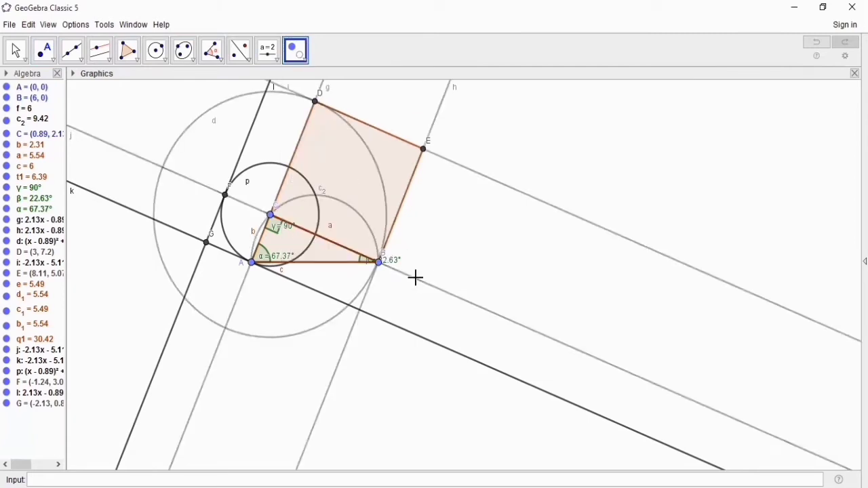
pyautogui.click(395, 326)
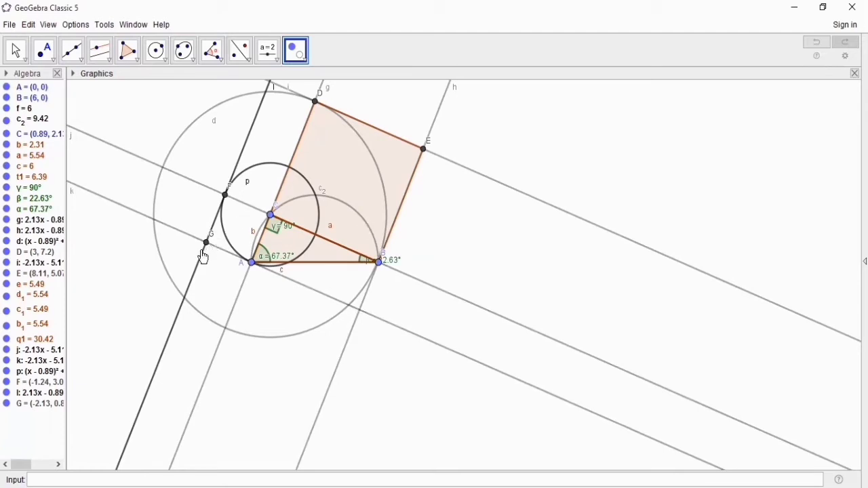
pyautogui.click(202, 259)
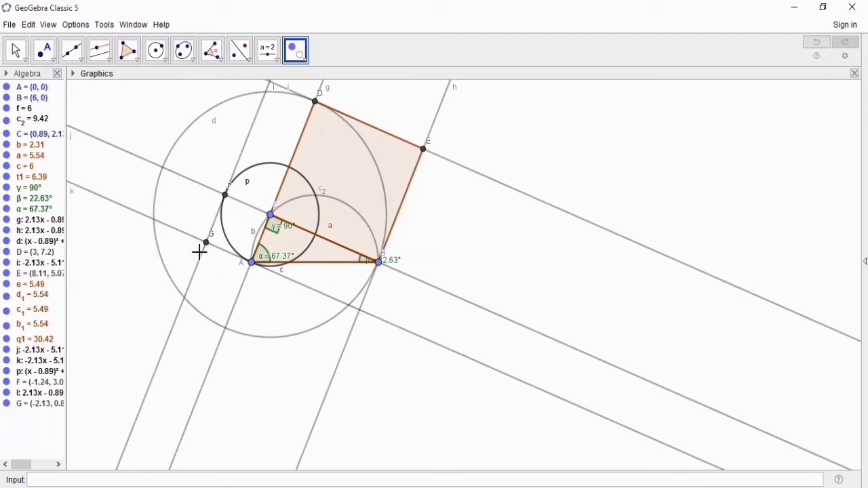
pyautogui.click(271, 168)
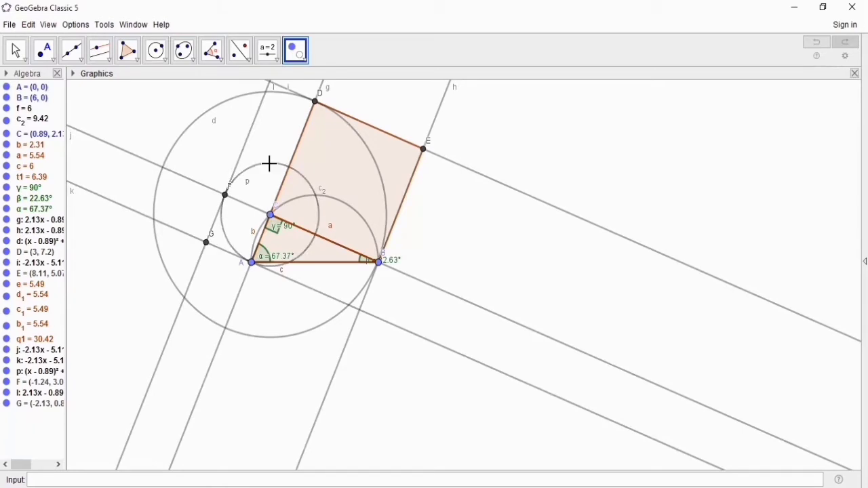
pyautogui.click(16, 54)
pyautogui.click(21, 80)
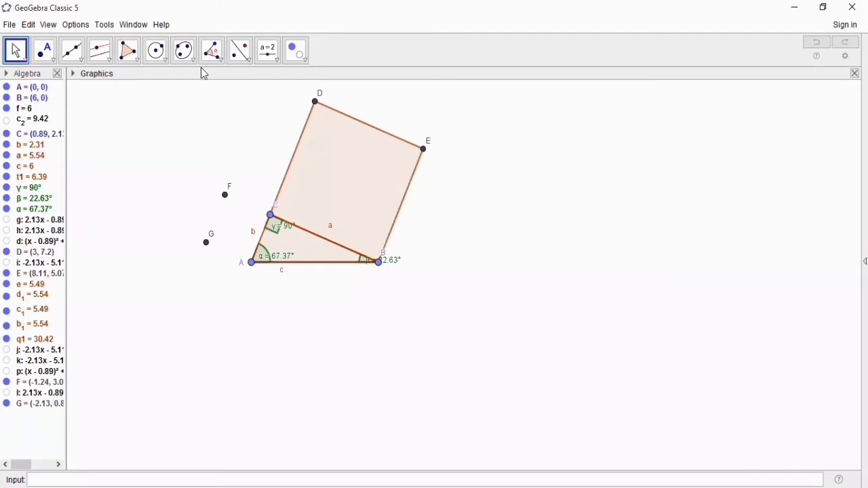
# Draw the square on side b as a polygon through points A, C, F and G.
pyautogui.click(128, 53)
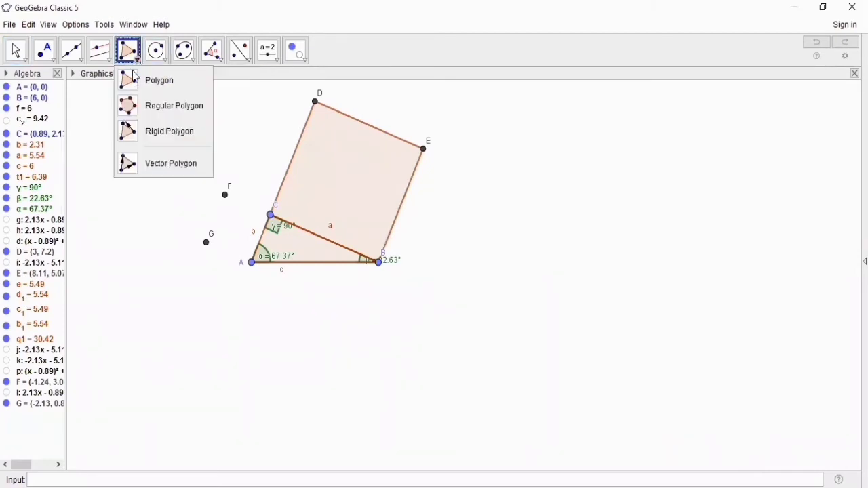
pyautogui.click(129, 86)
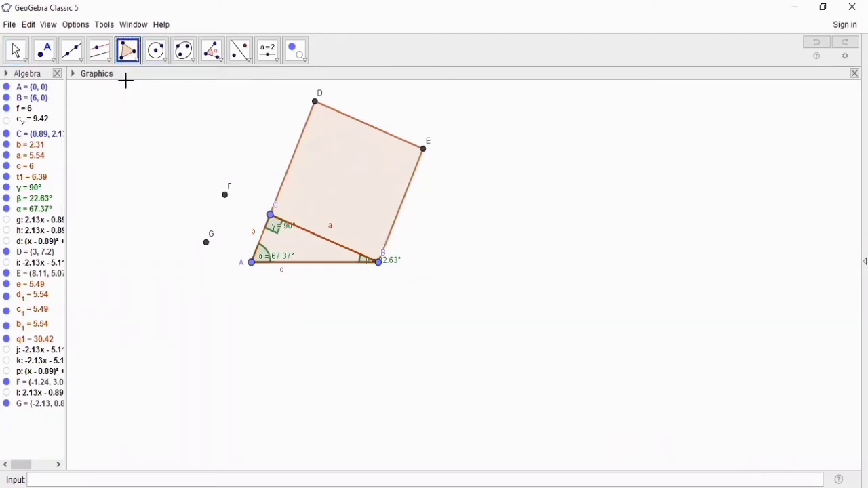
pyautogui.click(251, 263)
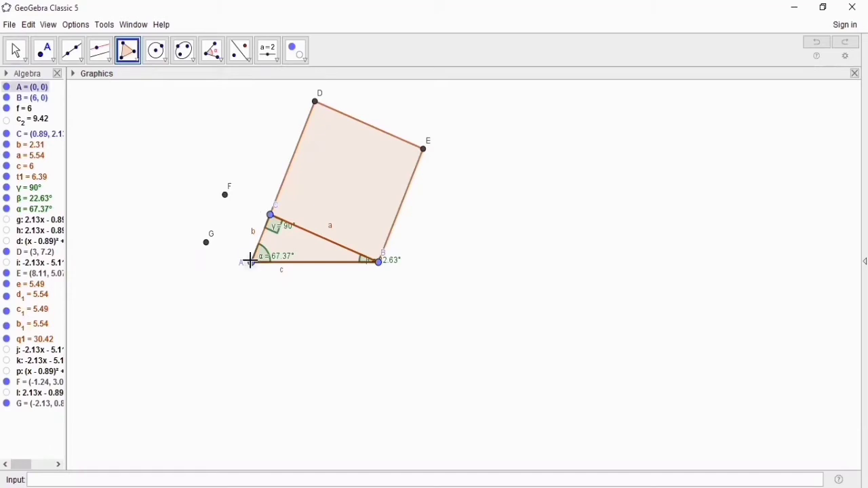
pyautogui.click(271, 214)
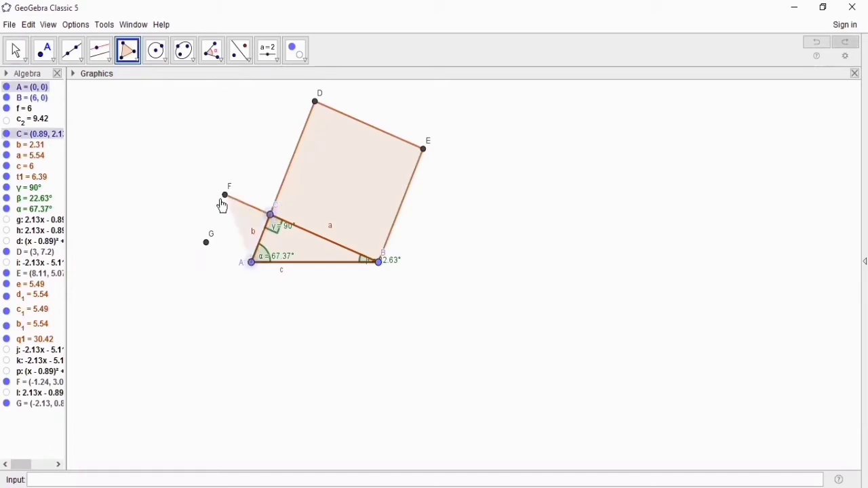
pyautogui.click(224, 196)
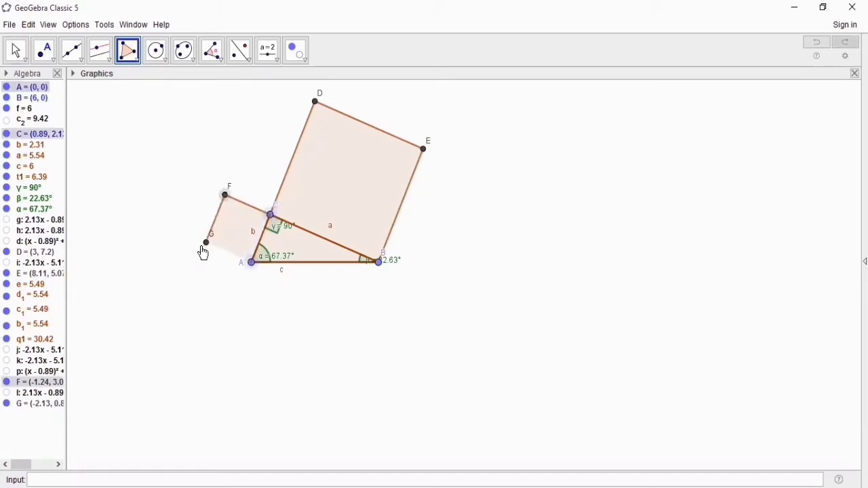
pyautogui.click(206, 242)
pyautogui.click(251, 262)
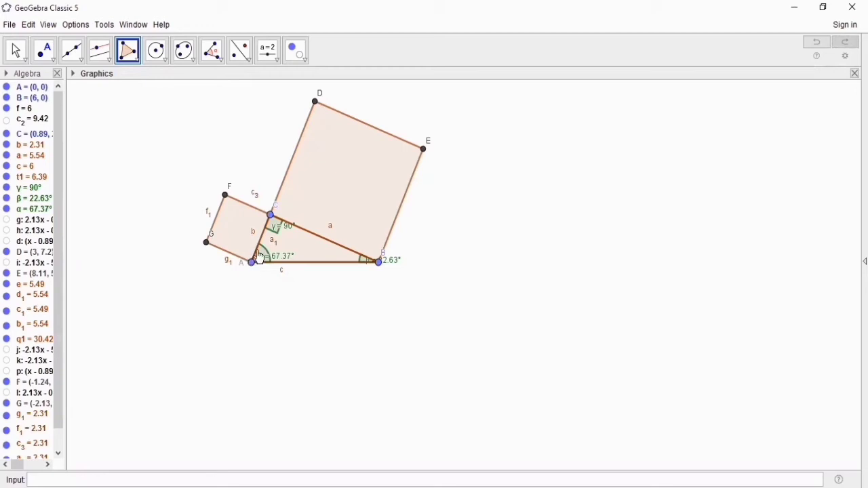
# Hide the labels of segments CF, FG and GA on the small square.
pyautogui.rightClick(258, 202)
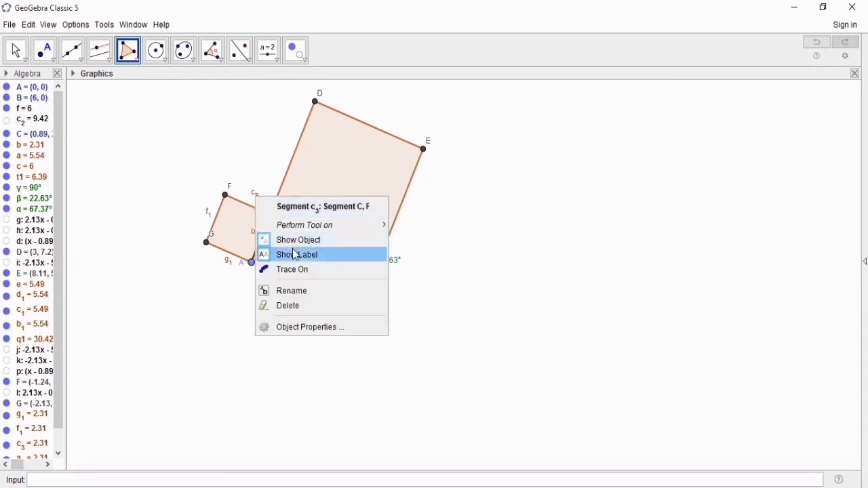
pyautogui.click(292, 255)
pyautogui.rightClick(209, 213)
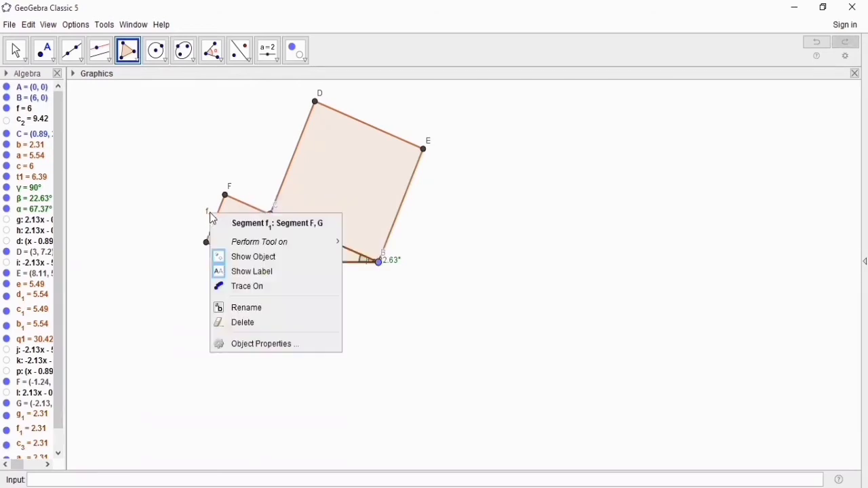
pyautogui.click(255, 274)
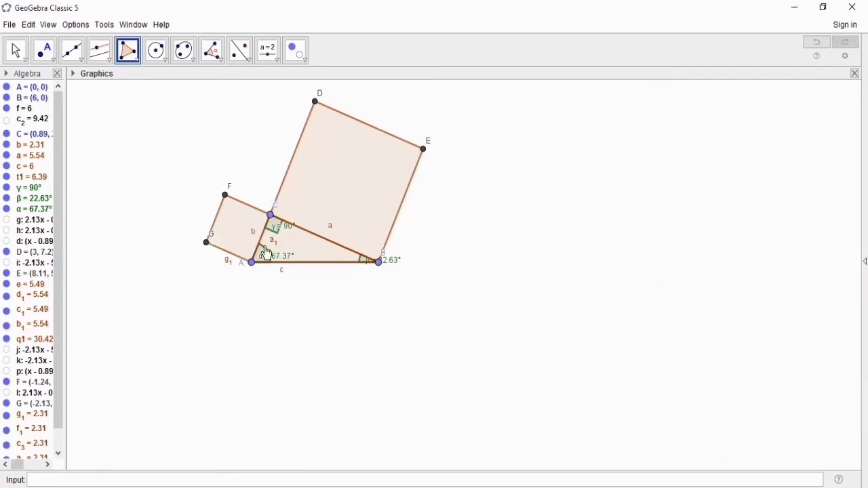
pyautogui.rightClick(228, 258)
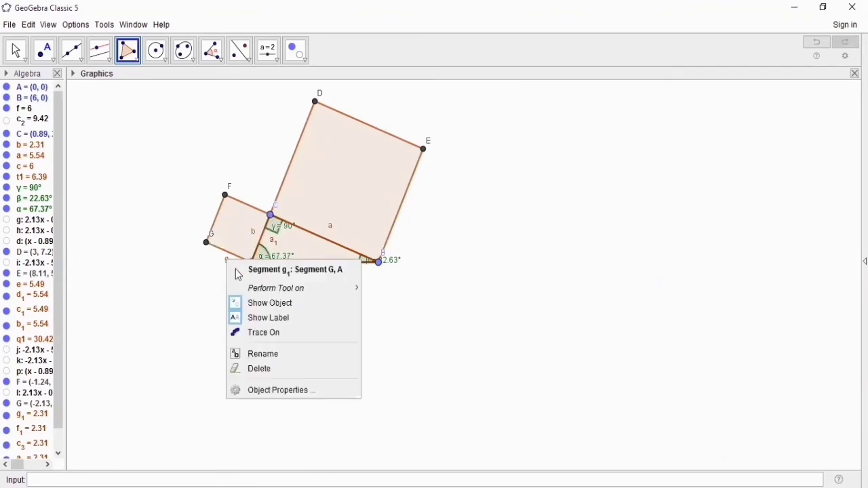
pyautogui.click(280, 319)
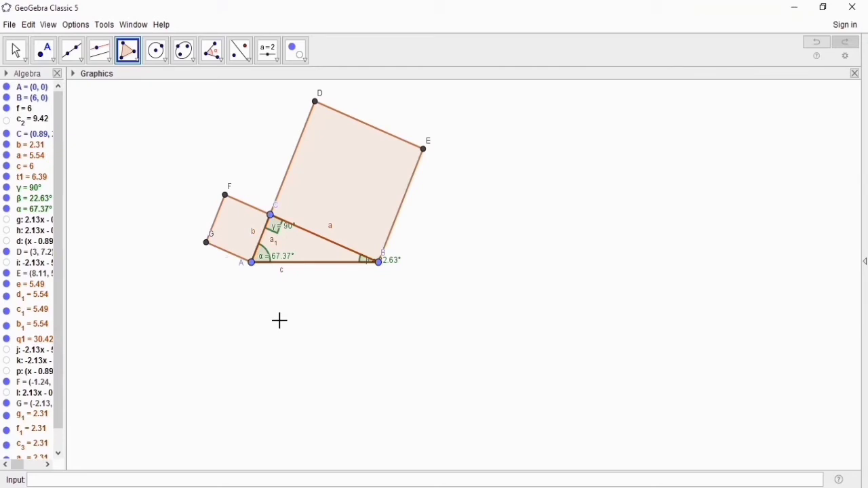
# Construct a line perpendicular to side c through point A.
pyautogui.click(107, 59)
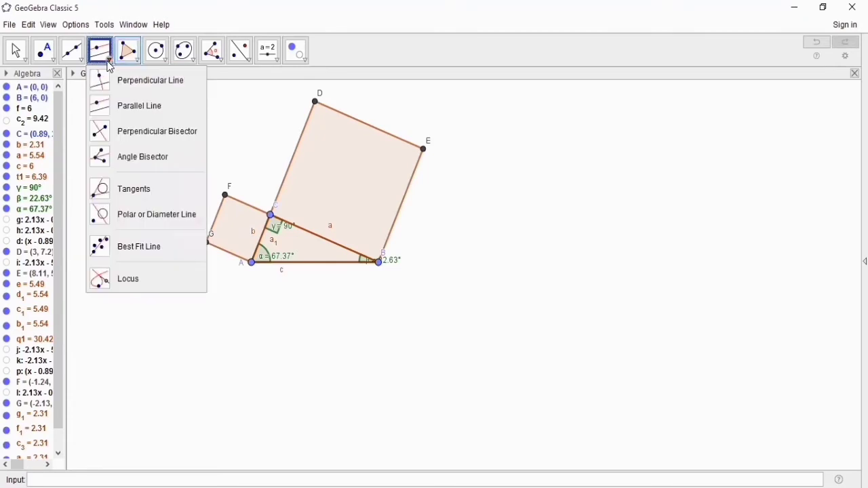
pyautogui.click(111, 106)
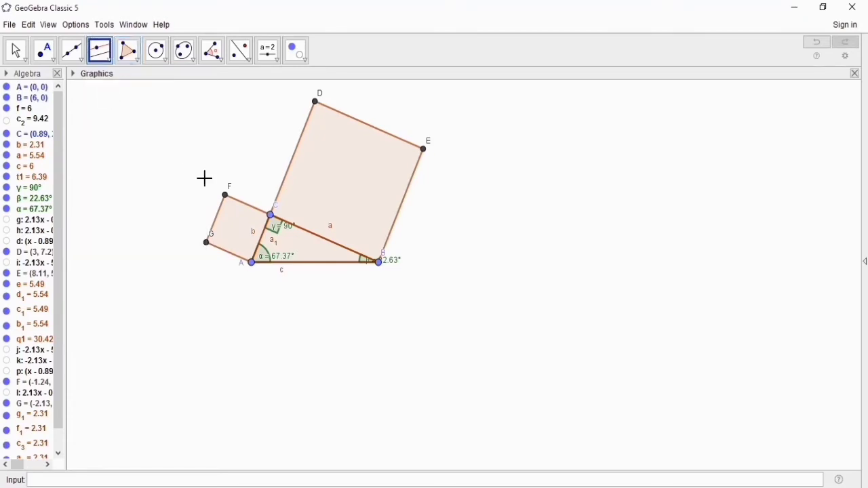
pyautogui.click(250, 262)
pyautogui.click(251, 262)
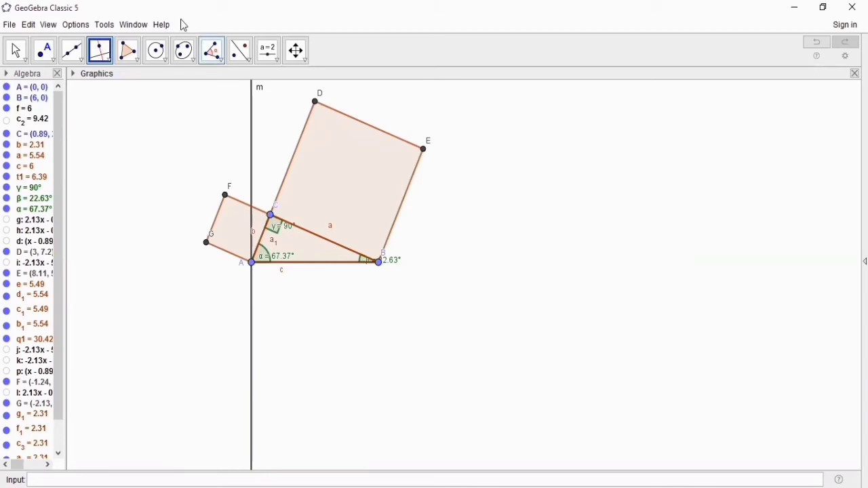
pyautogui.click(107, 58)
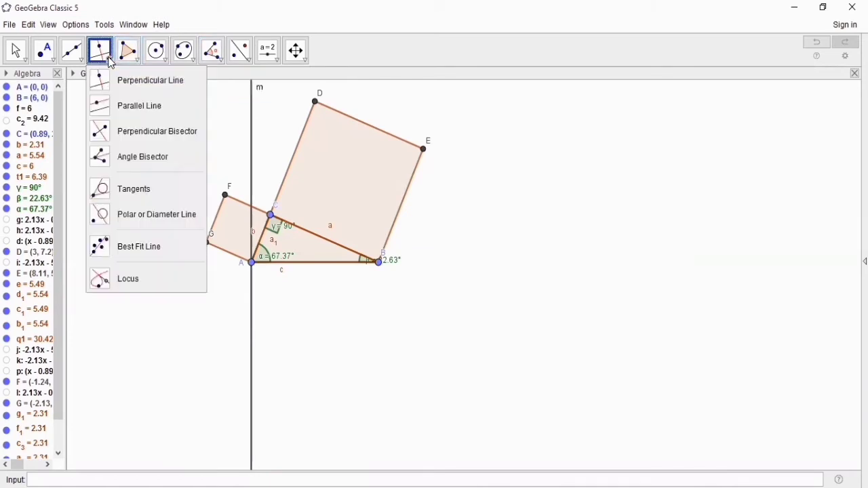
pyautogui.click(122, 82)
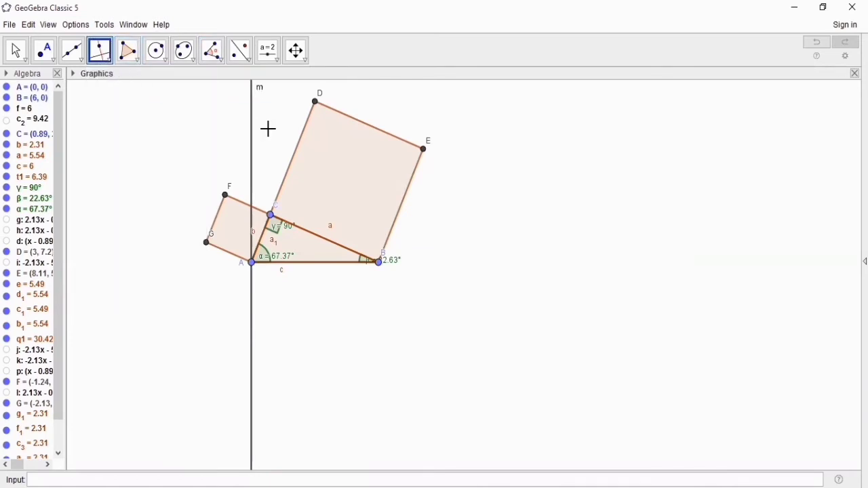
pyautogui.click(251, 285)
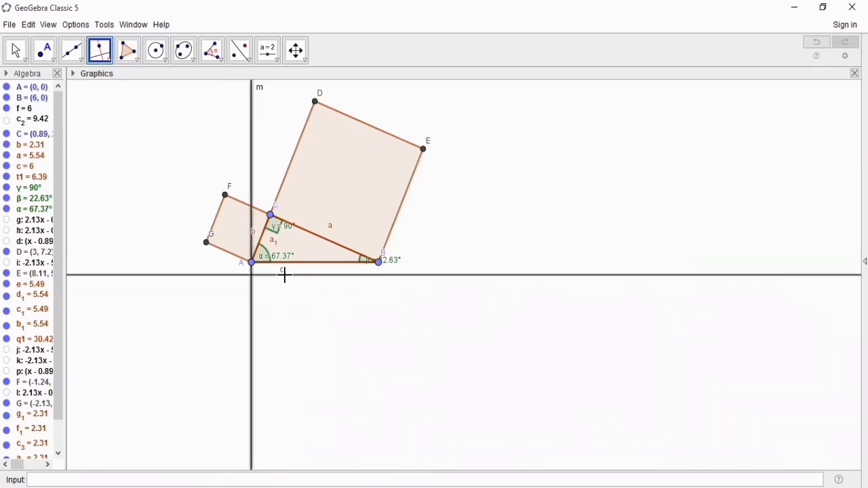
pyautogui.press('Escape')
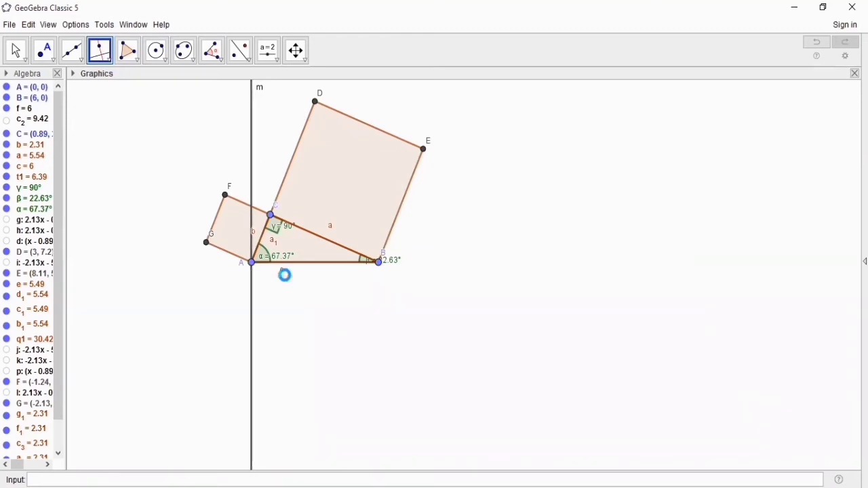
# Construct a line parallel to line m through point B.
pyautogui.click(111, 64)
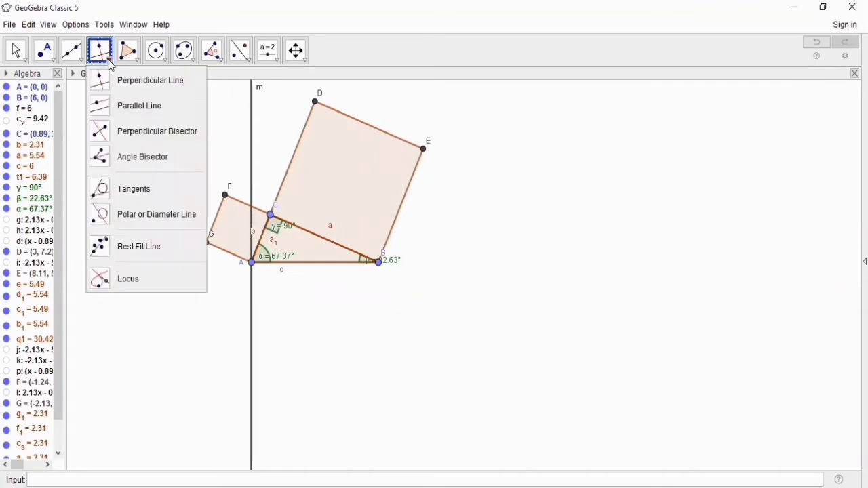
pyautogui.click(116, 105)
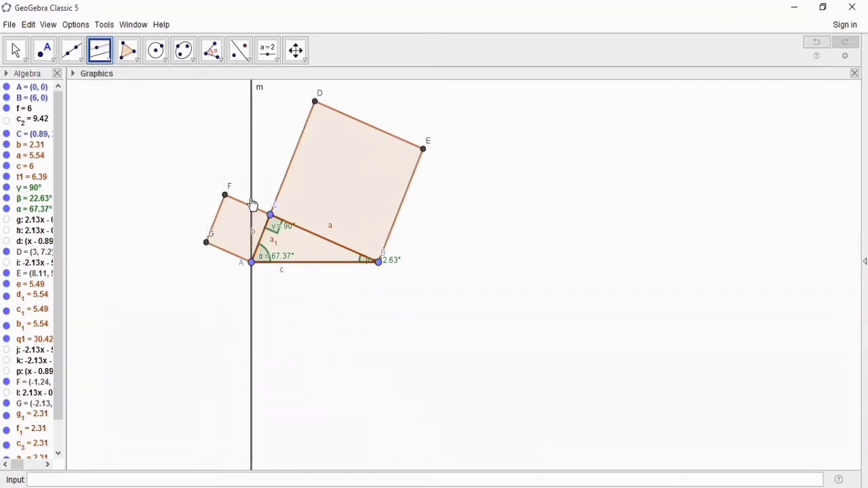
pyautogui.click(251, 202)
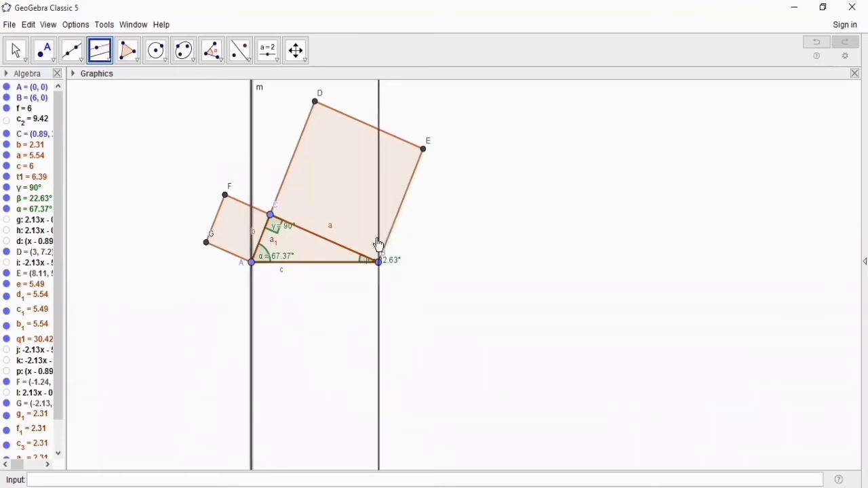
pyautogui.click(378, 261)
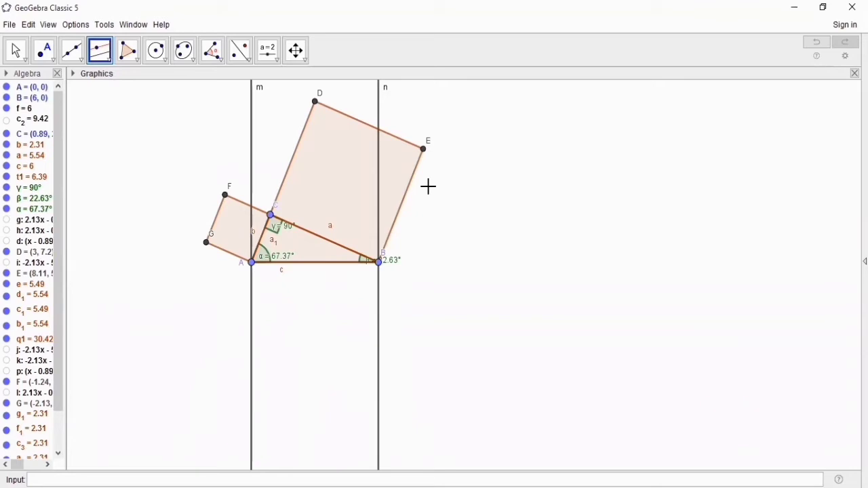
# Draw a circle centred at point A that passes through point B.
pyautogui.click(166, 59)
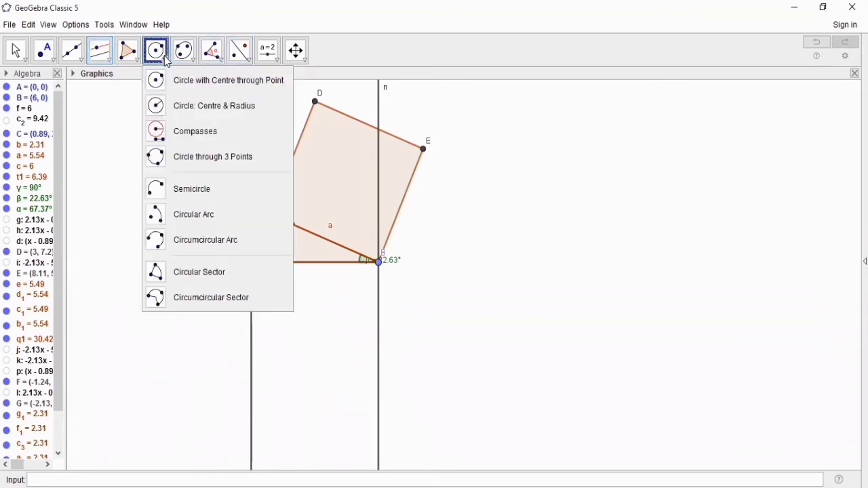
pyautogui.click(166, 83)
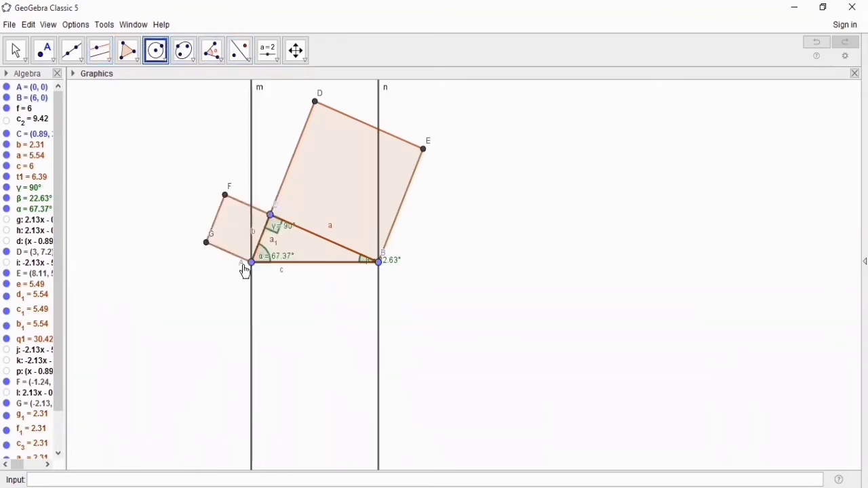
pyautogui.click(252, 264)
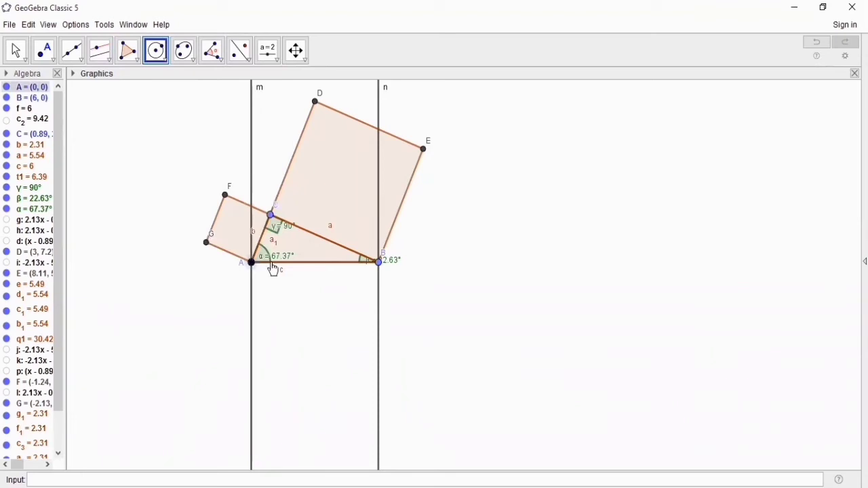
pyautogui.click(378, 263)
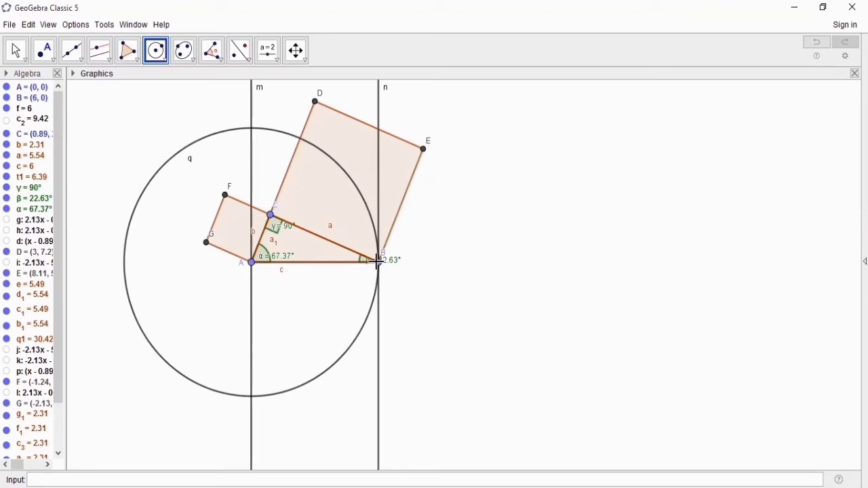
pyautogui.click(108, 57)
pyautogui.click(119, 101)
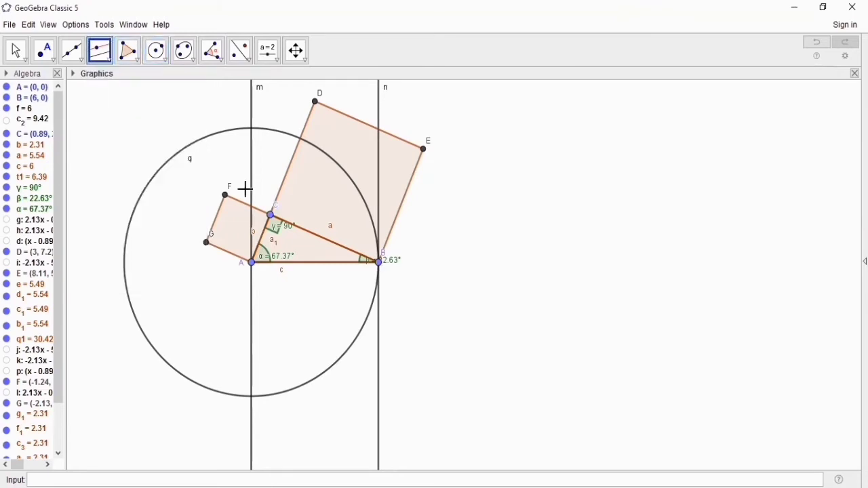
pyautogui.click(306, 269)
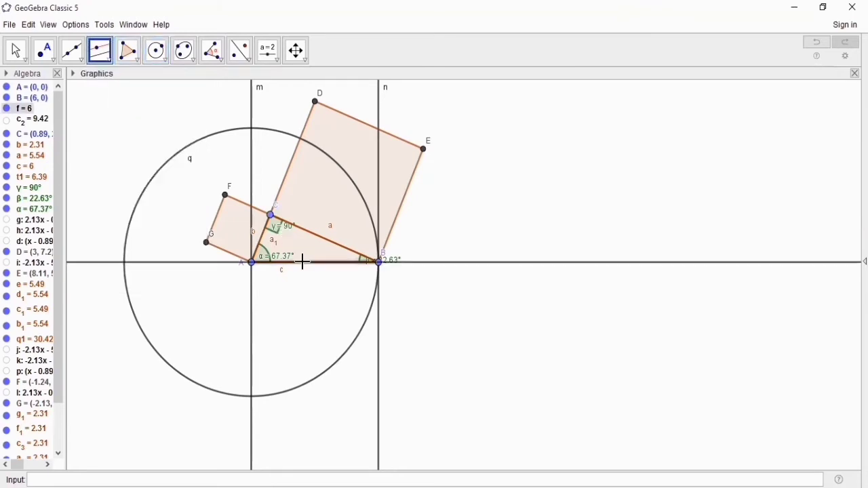
pyautogui.click(249, 398)
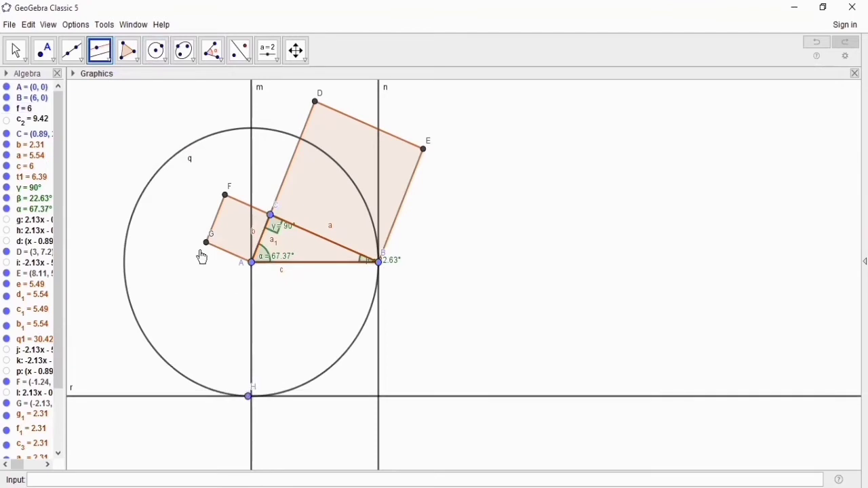
pyautogui.hotkey('ctrl', 'z')
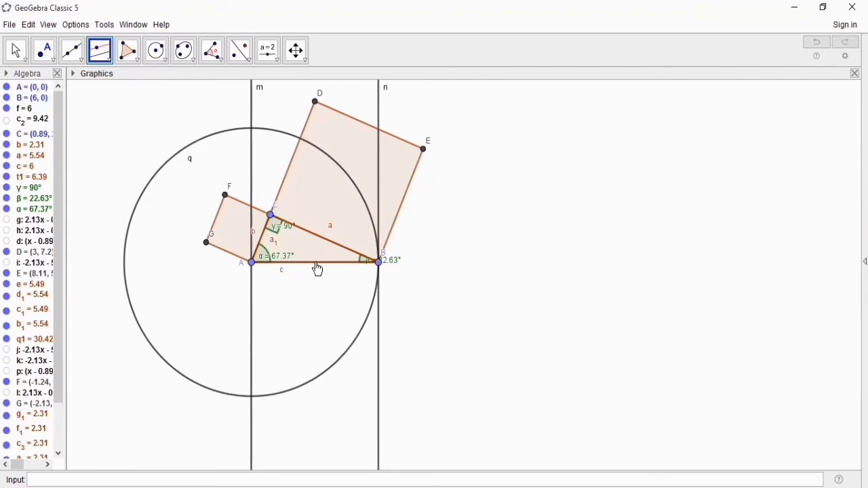
# Construct a line parallel to side c through the lower intersection of circle q and line m.
pyautogui.click(111, 68)
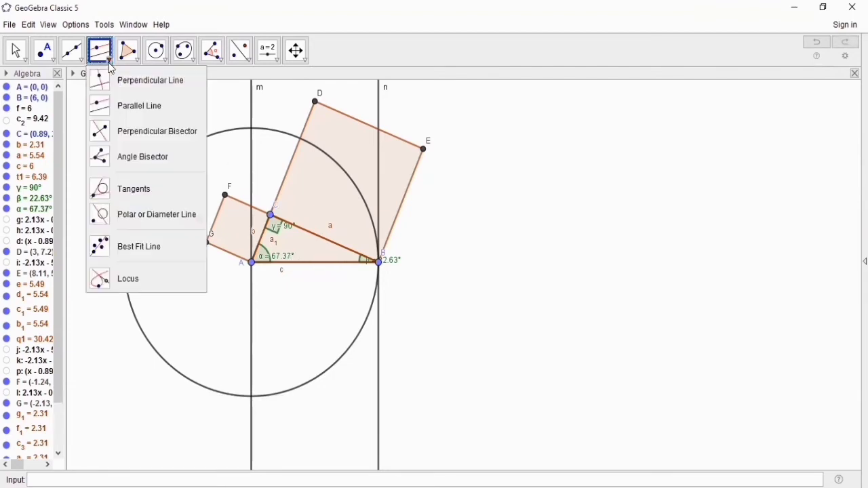
pyautogui.click(114, 108)
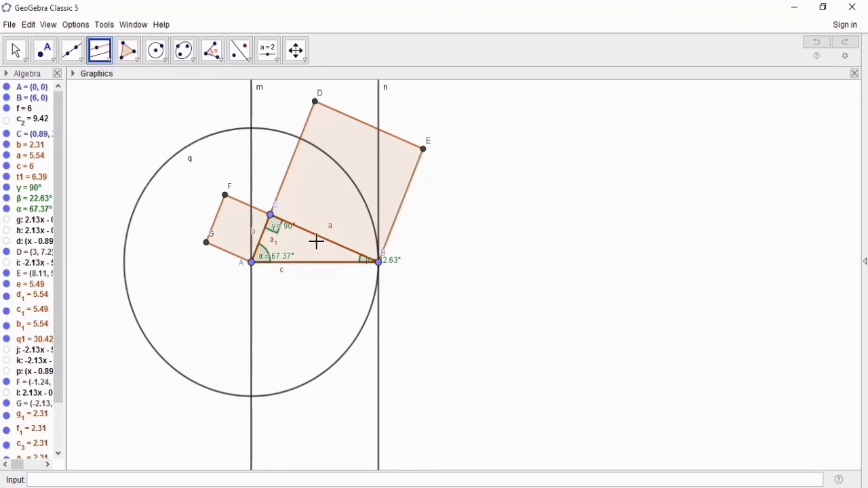
pyautogui.click(309, 264)
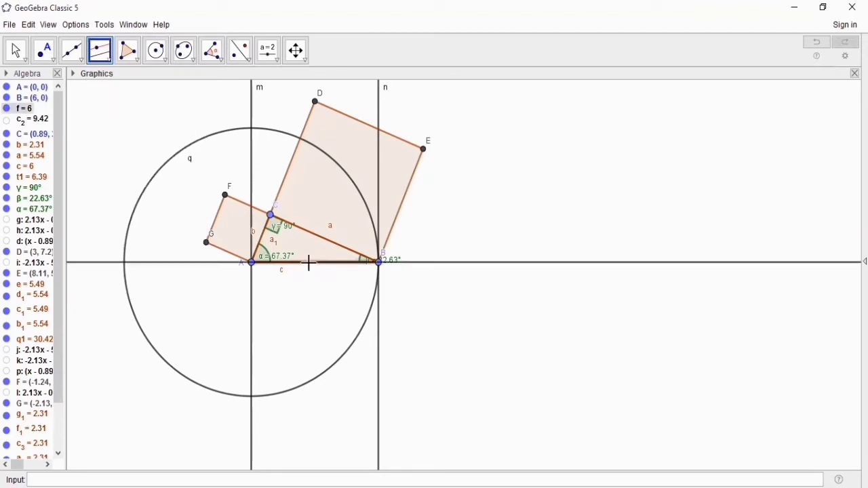
pyautogui.click(251, 398)
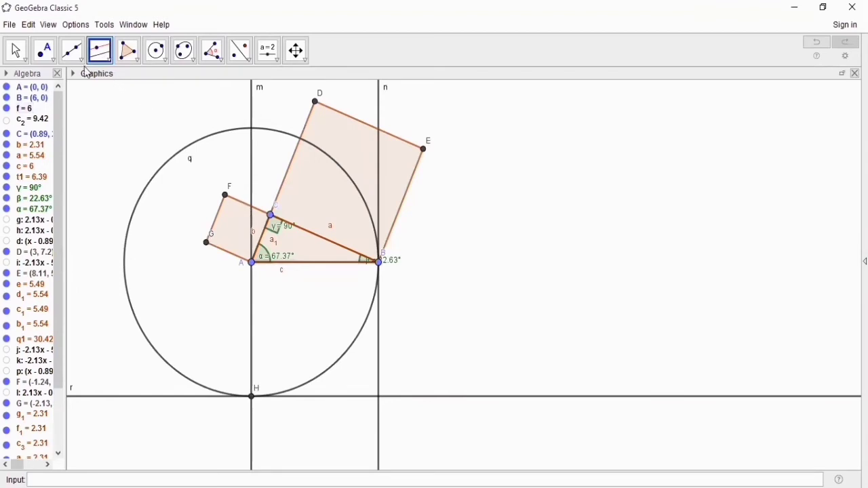
# Place a point at the intersection of vertical line n and horizontal line r.
pyautogui.click(53, 60)
pyautogui.click(53, 59)
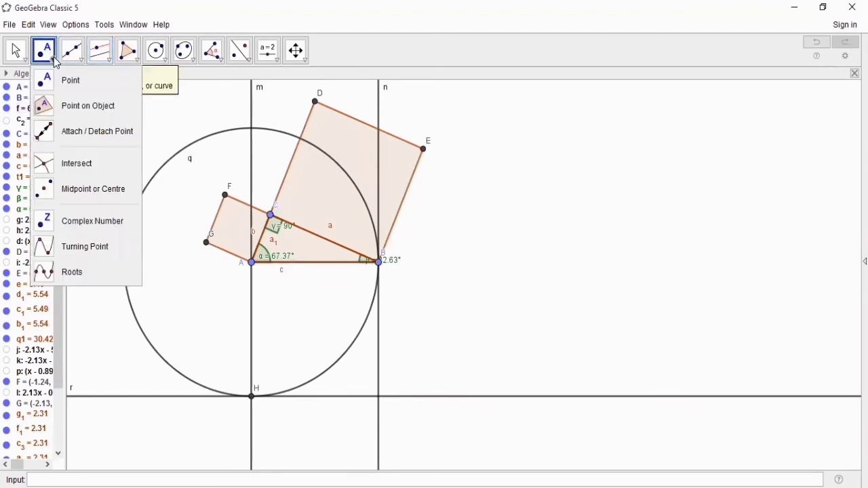
pyautogui.click(55, 79)
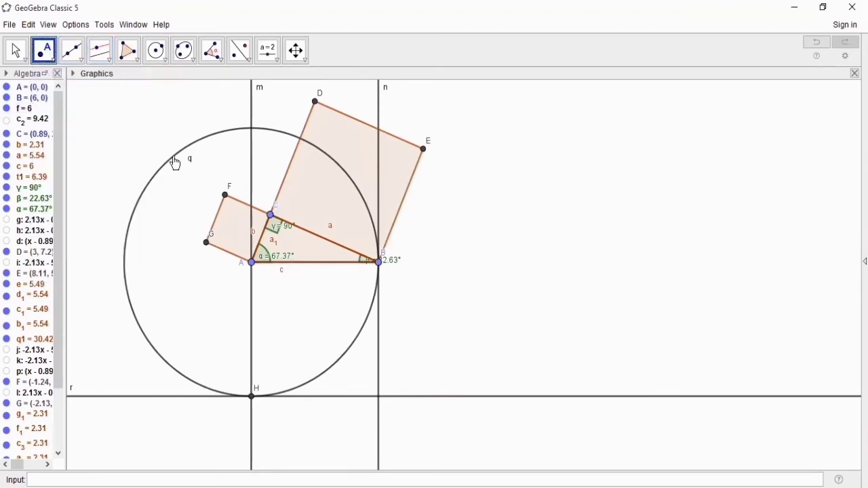
pyautogui.click(379, 396)
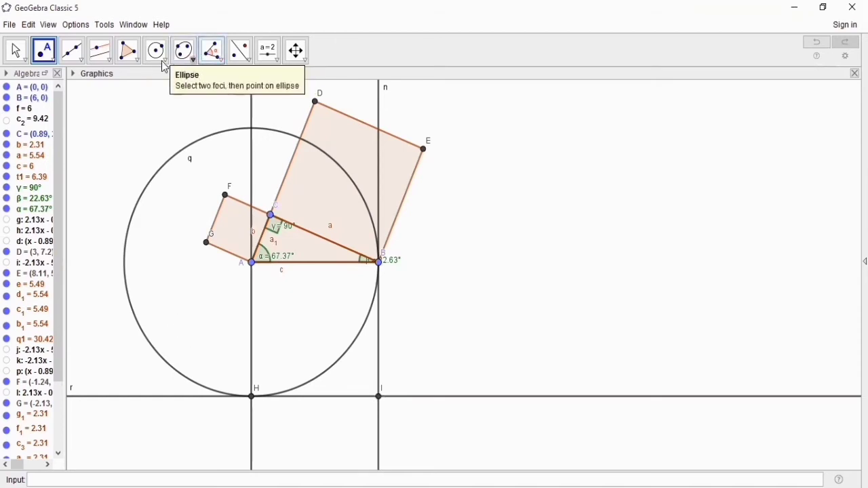
# Draw the square below side c as a polygon through points A, B, I and H.
pyautogui.click(140, 68)
pyautogui.click(141, 80)
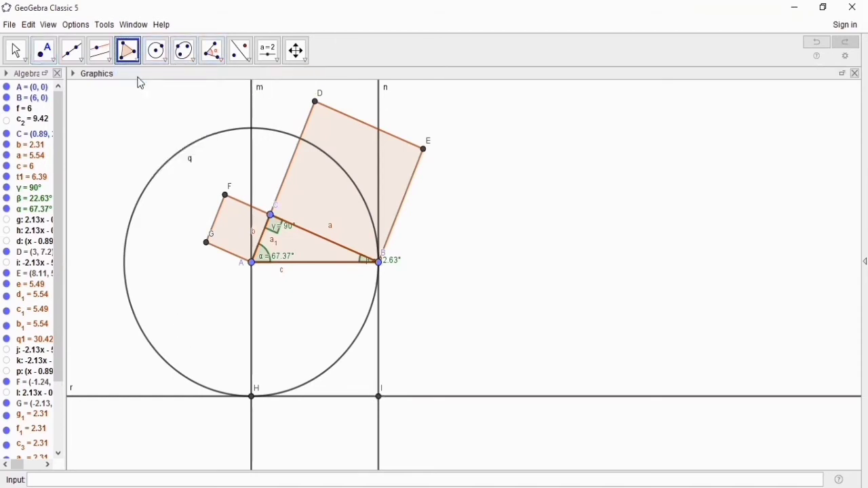
pyautogui.click(251, 263)
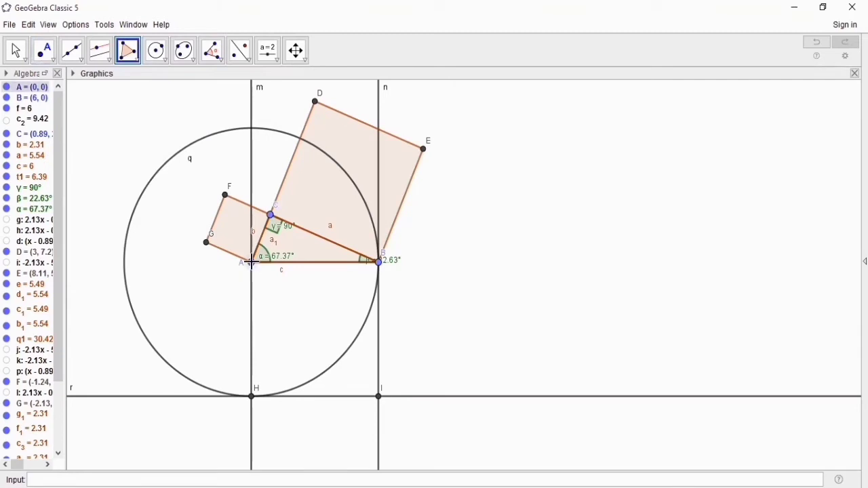
pyautogui.click(379, 263)
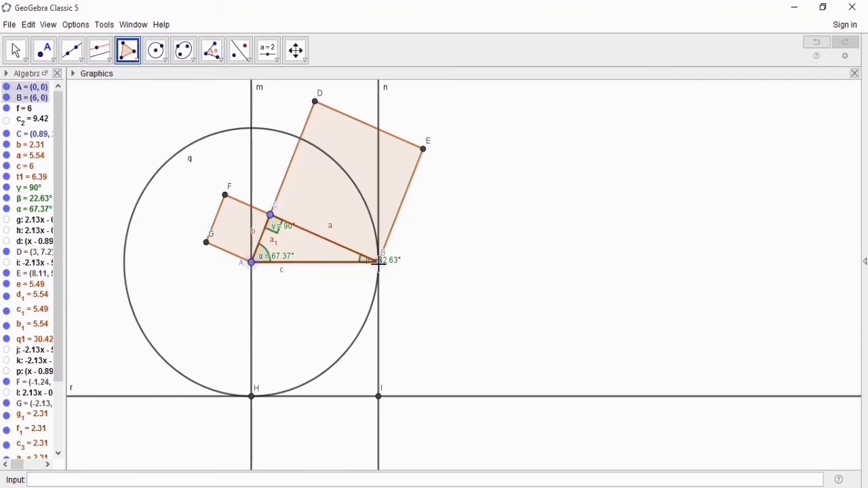
pyautogui.click(379, 399)
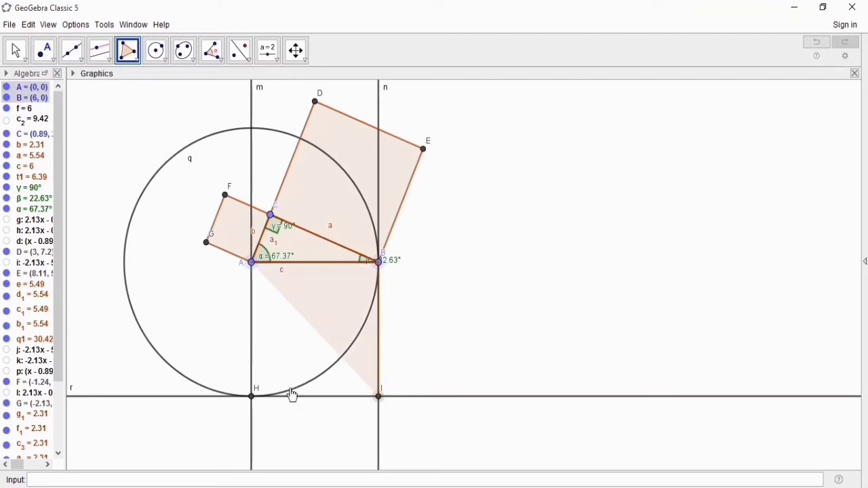
pyautogui.click(252, 397)
pyautogui.click(253, 263)
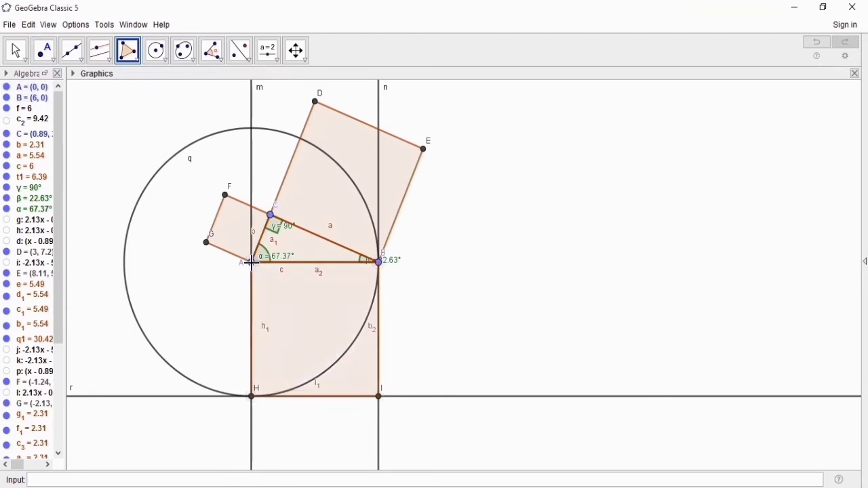
# Hide the labels of segments HA, IH, BI and AB on the square below side c.
pyautogui.click(15, 50)
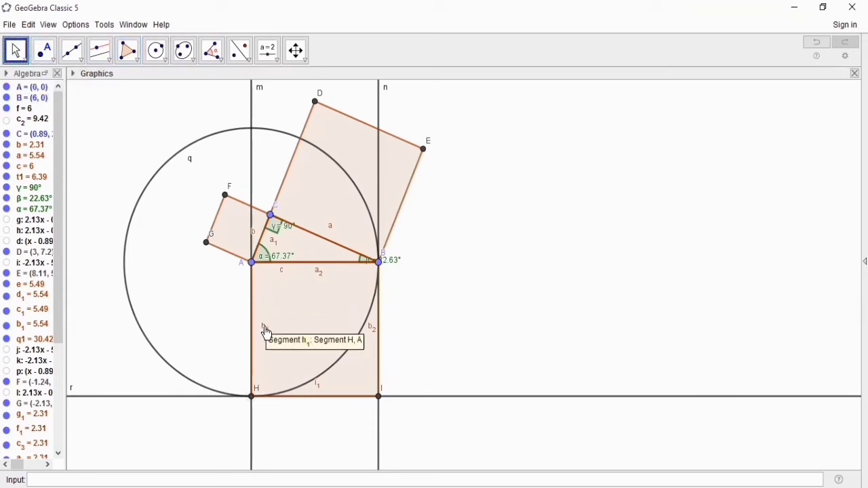
pyautogui.click(265, 328)
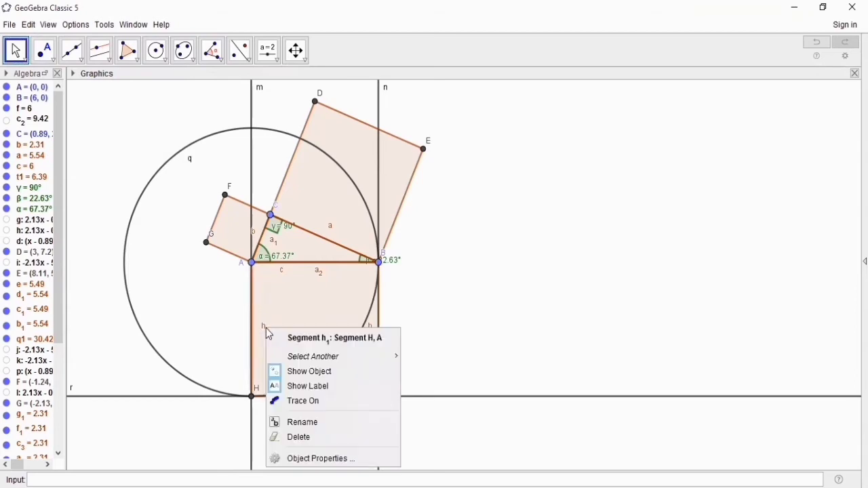
pyautogui.rightClick(266, 328)
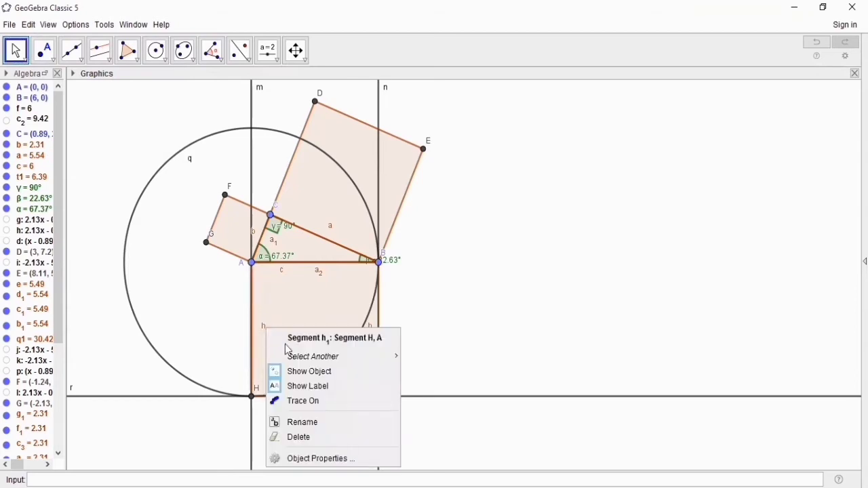
pyautogui.click(314, 388)
pyautogui.rightClick(316, 388)
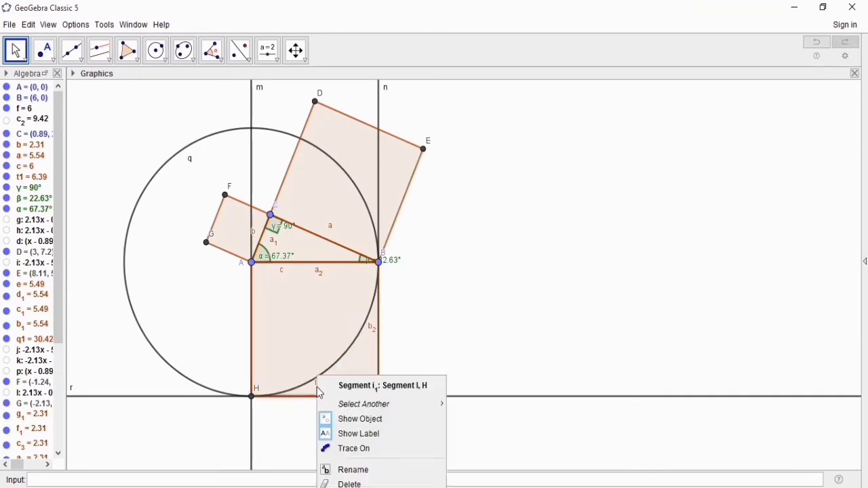
pyautogui.click(360, 438)
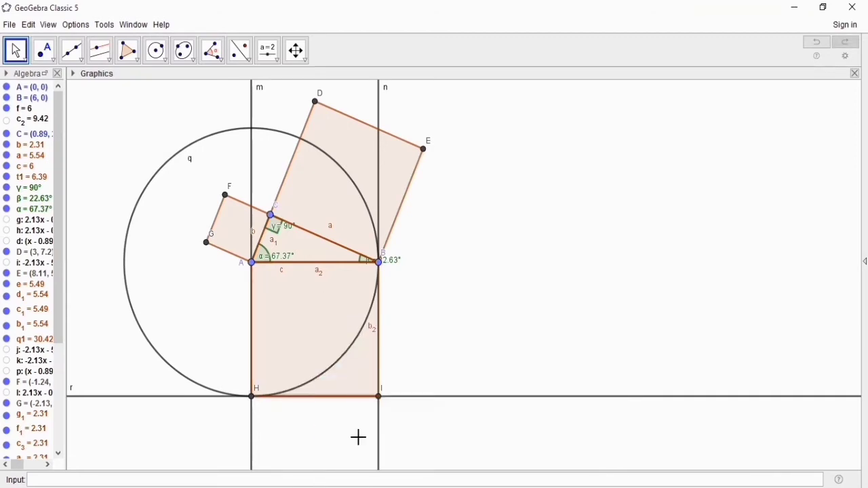
pyautogui.rightClick(372, 335)
pyautogui.click(400, 372)
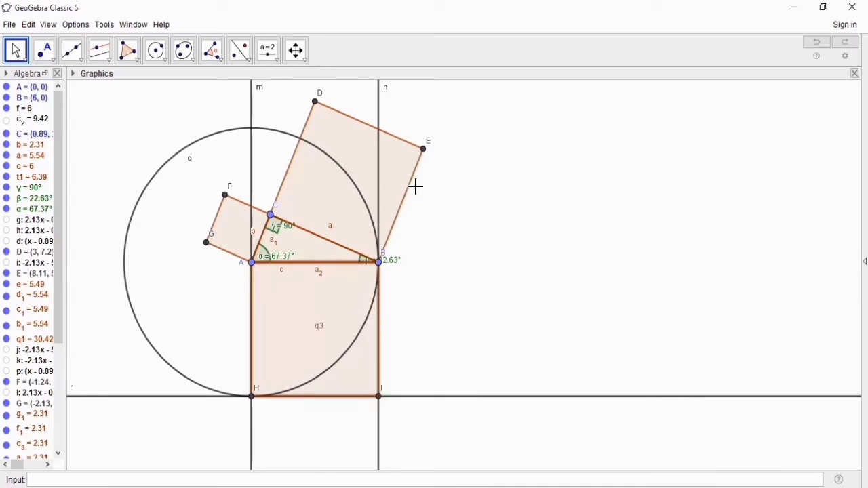
pyautogui.rightClick(318, 270)
pyautogui.click(369, 318)
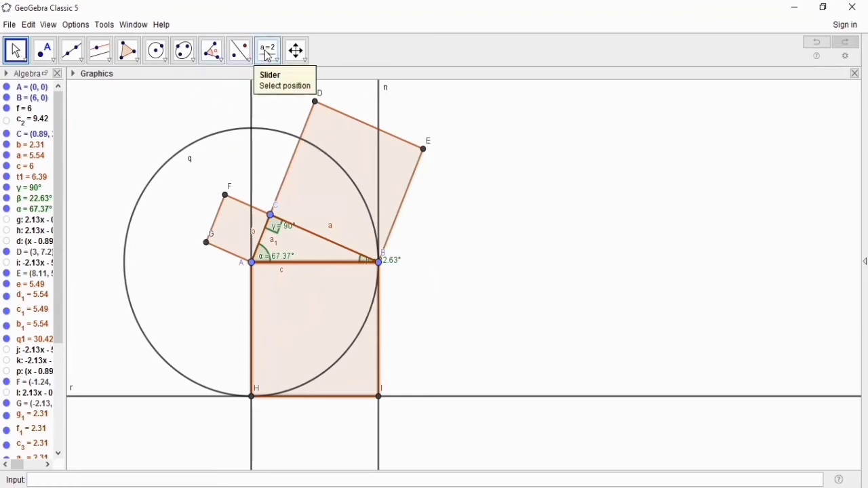
# Hide the construction lines m and n and the circle q.
pyautogui.click(301, 57)
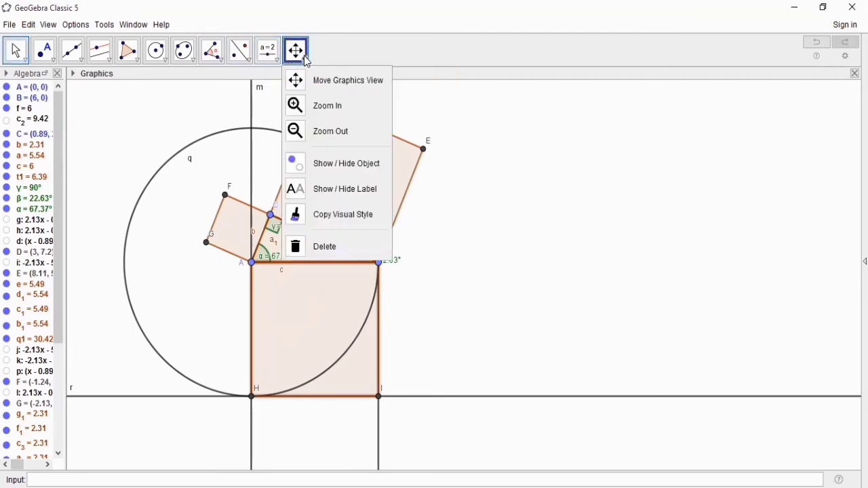
pyautogui.click(333, 163)
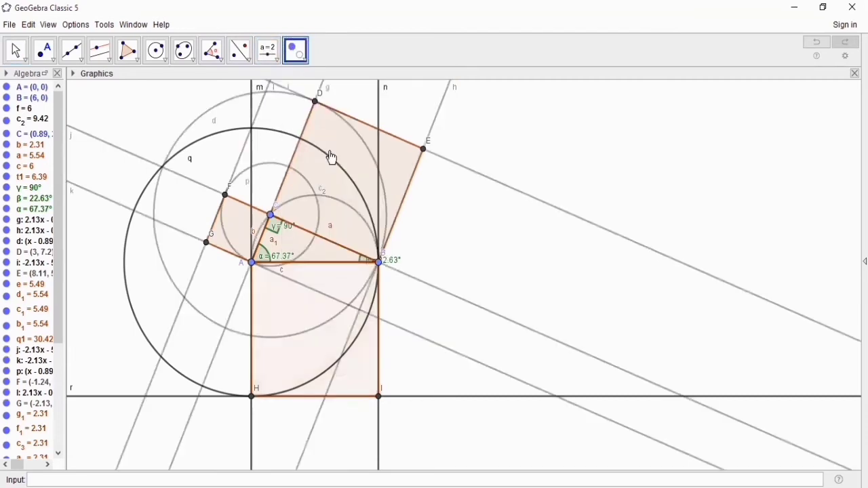
pyautogui.click(251, 140)
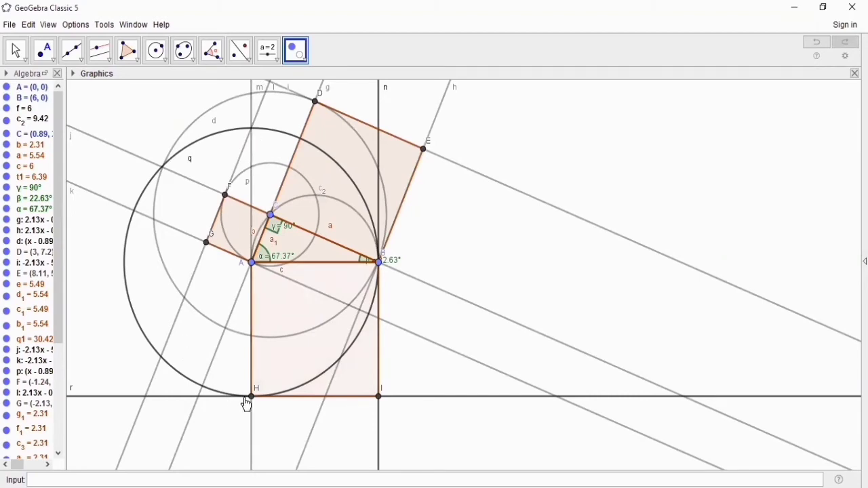
pyautogui.click(16, 53)
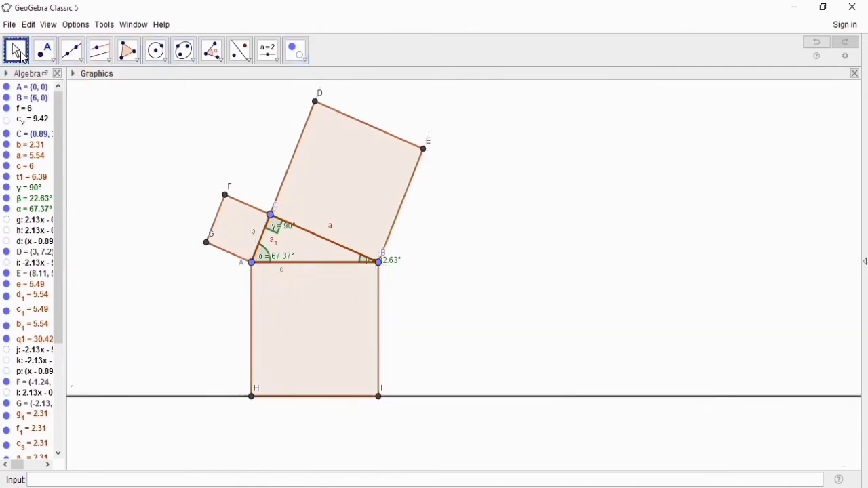
pyautogui.click(21, 56)
pyautogui.moveTo(45, 52)
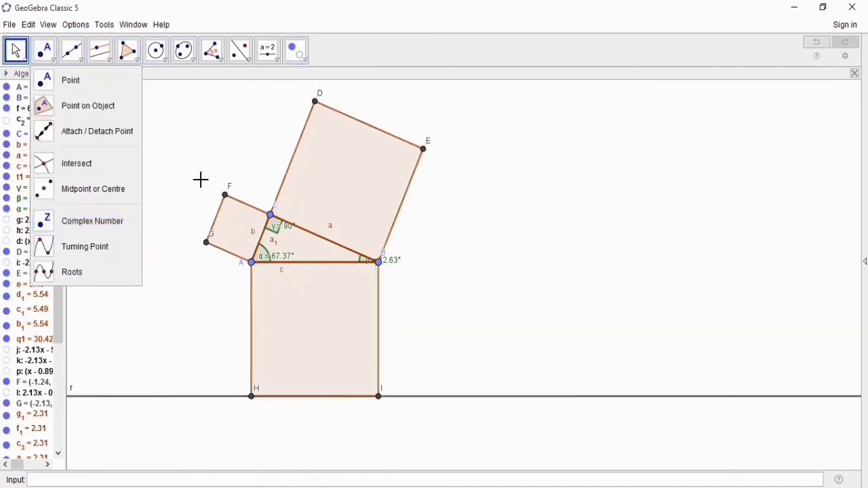
# Hide the horizontal construction line r through points H and I.
pyautogui.click(301, 62)
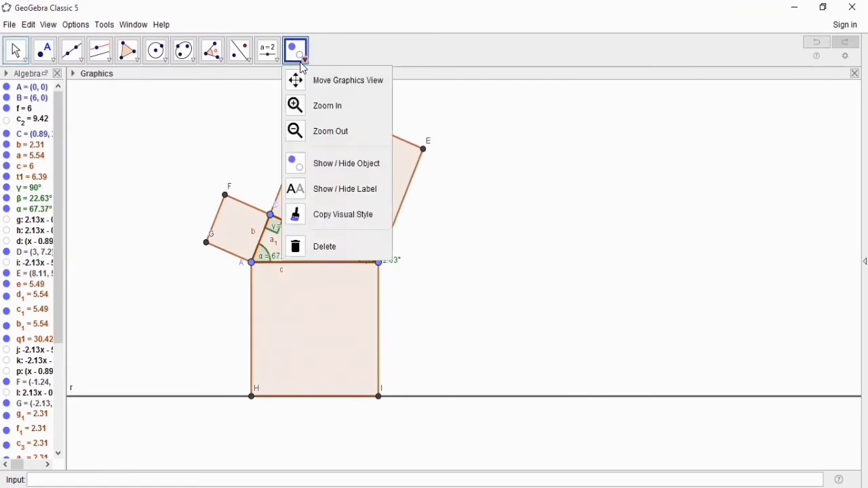
pyautogui.click(339, 163)
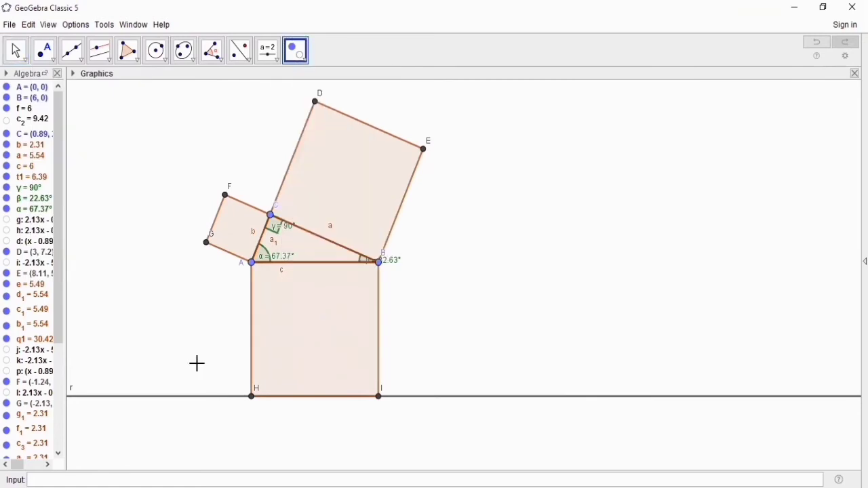
pyautogui.click(177, 395)
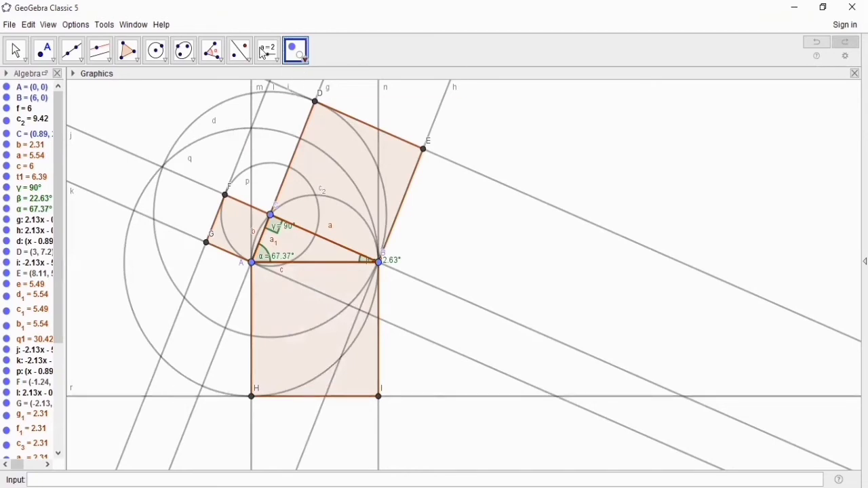
pyautogui.click(16, 50)
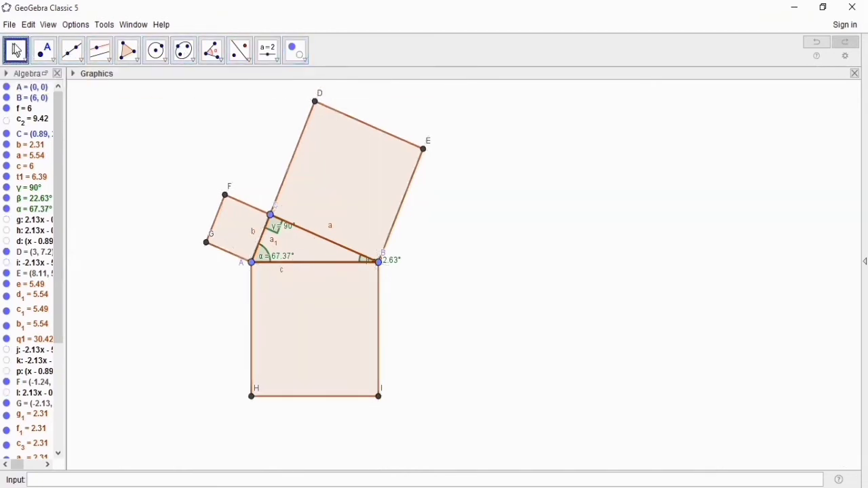
pyautogui.click(16, 50)
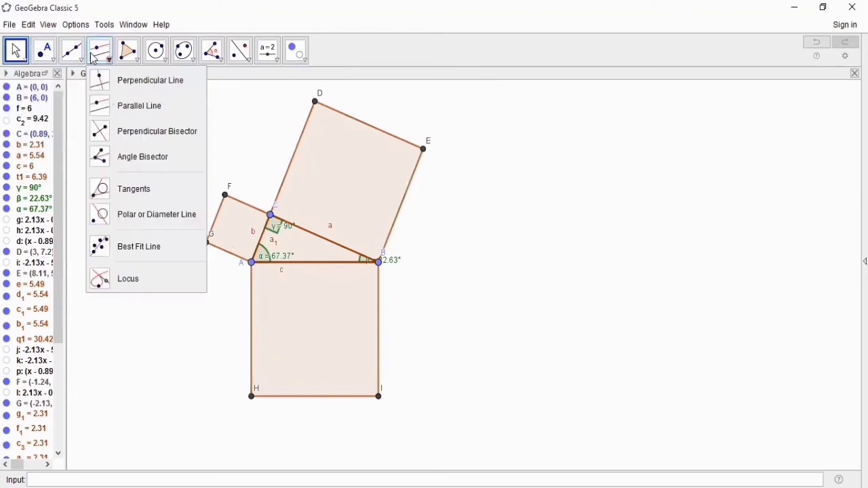
# Place the centre point of the square on side a with Midpoint or Centre and hide the point's label.
pyautogui.moveTo(87, 60)
pyautogui.moveTo(58, 68)
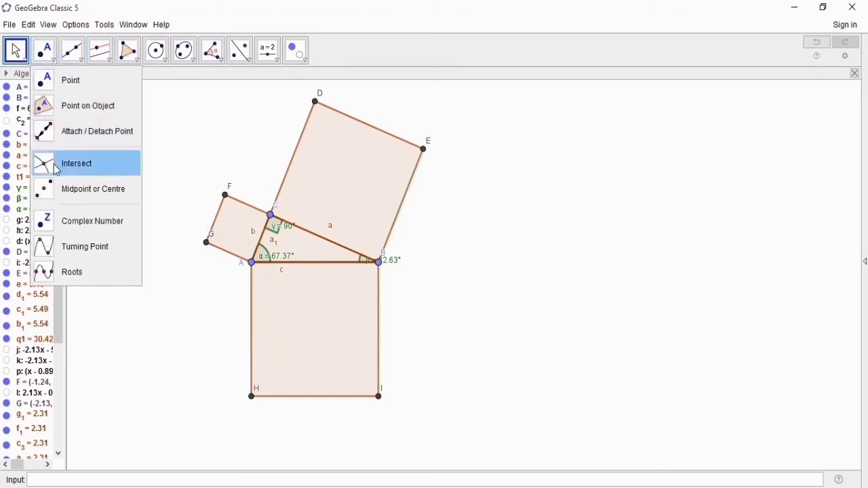
pyautogui.click(59, 190)
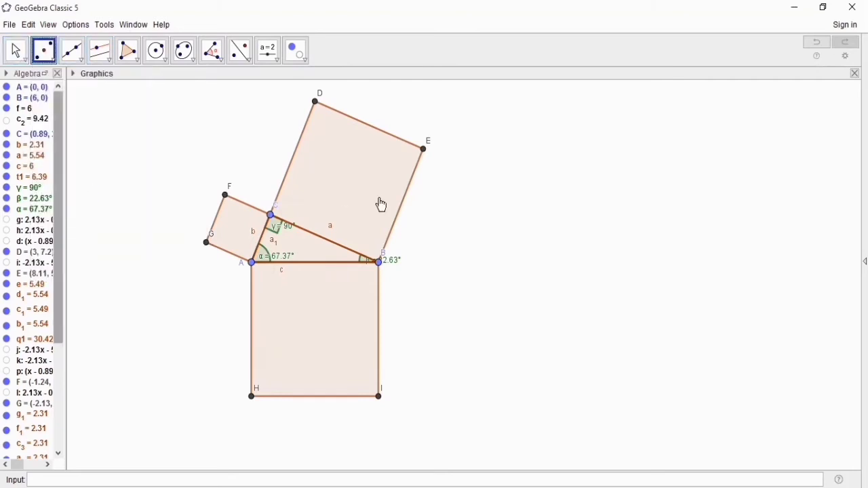
pyautogui.click(345, 180)
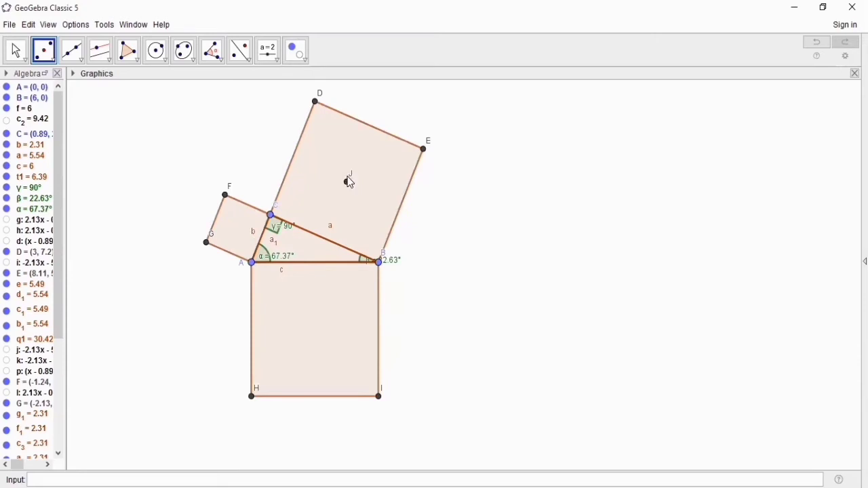
pyautogui.rightClick(349, 181)
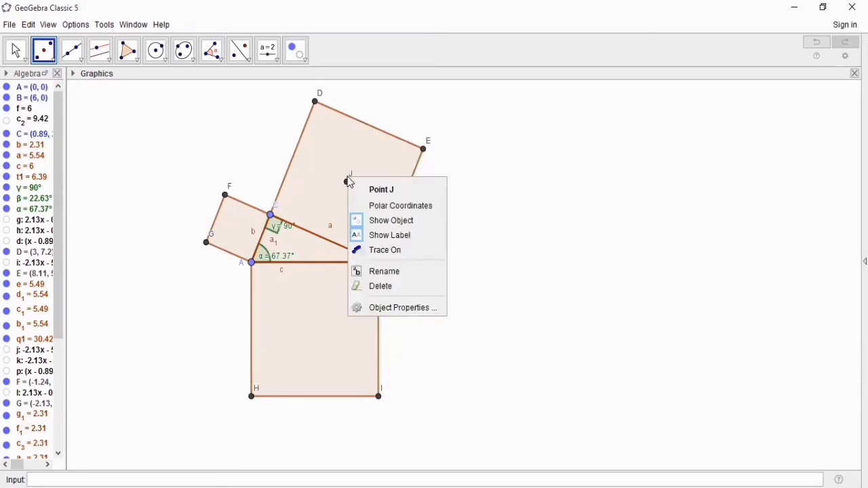
pyautogui.click(395, 238)
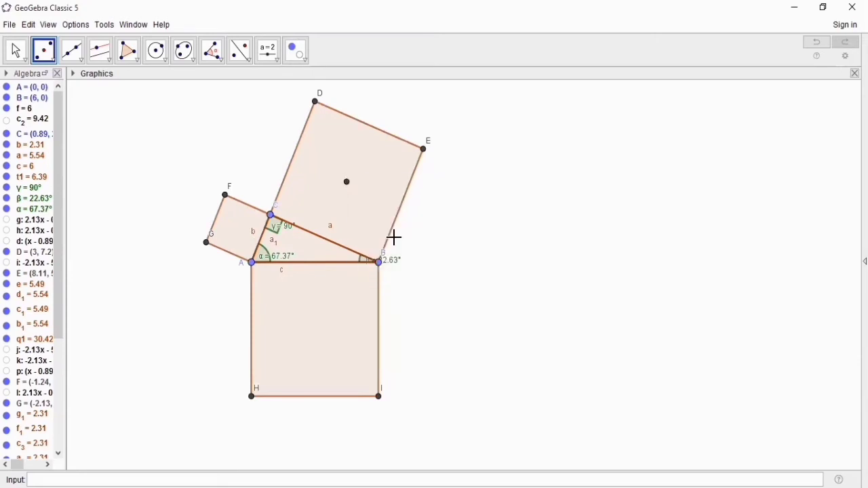
# Place the centre point of the square below side c and show the label of polygon ABIH.
pyautogui.click(315, 329)
pyautogui.rightClick(309, 322)
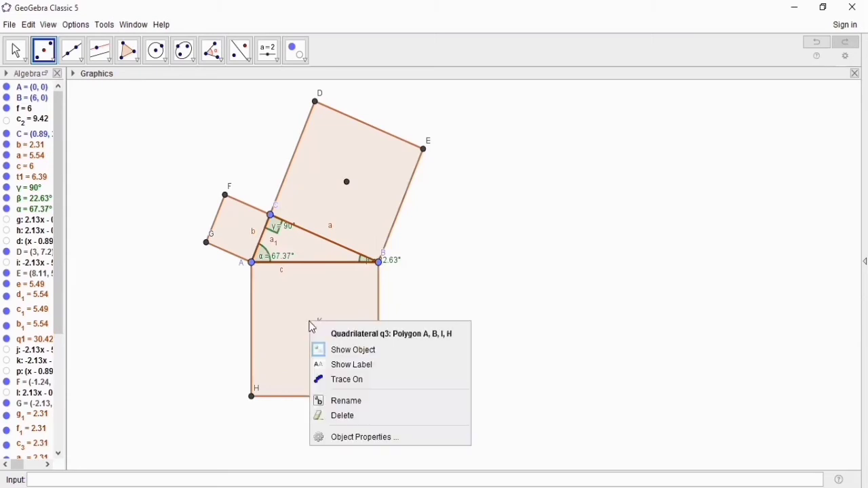
pyautogui.click(349, 365)
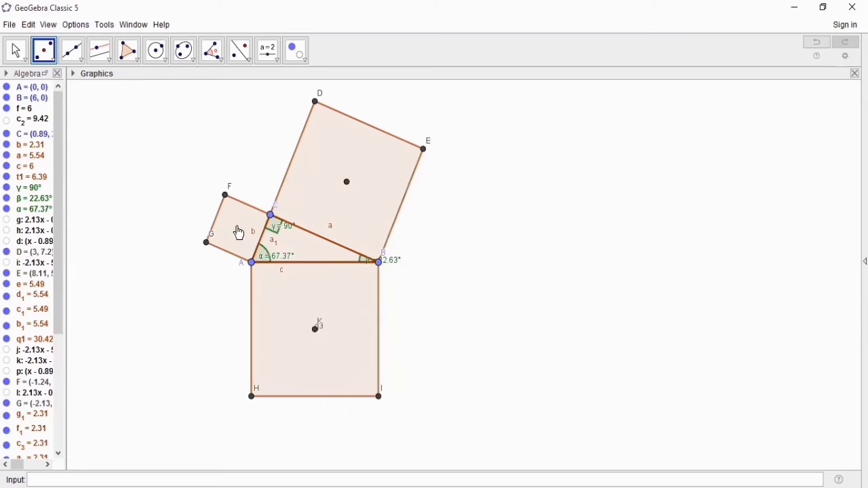
# Place the centre point of the square on side b and hide the point's label.
pyautogui.click(238, 229)
pyautogui.rightClick(238, 228)
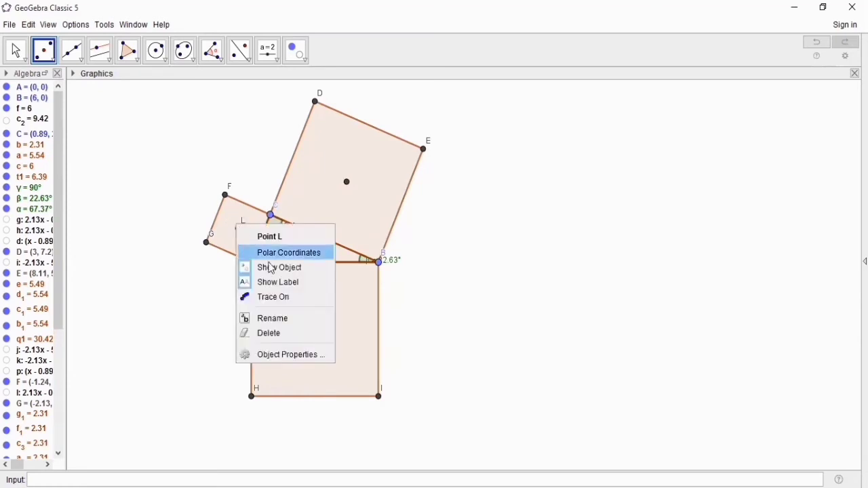
pyautogui.click(282, 284)
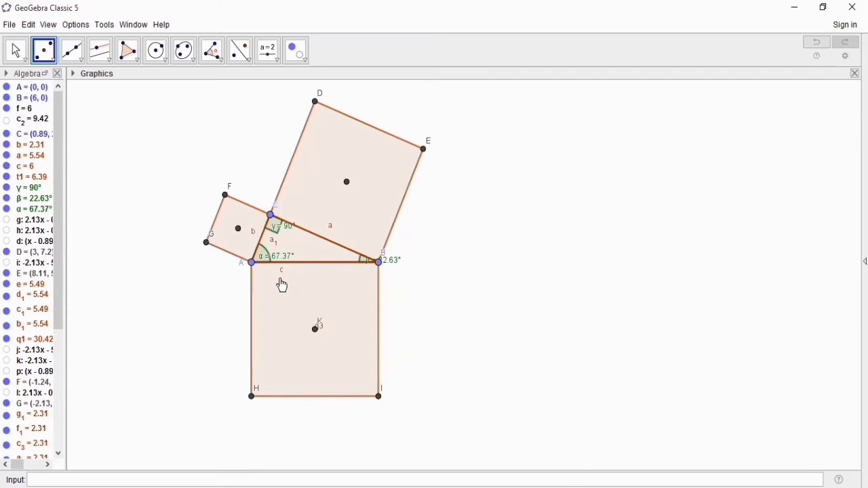
# Add the LaTeX text a^2 at the centre point of the square on side a.
pyautogui.click(280, 62)
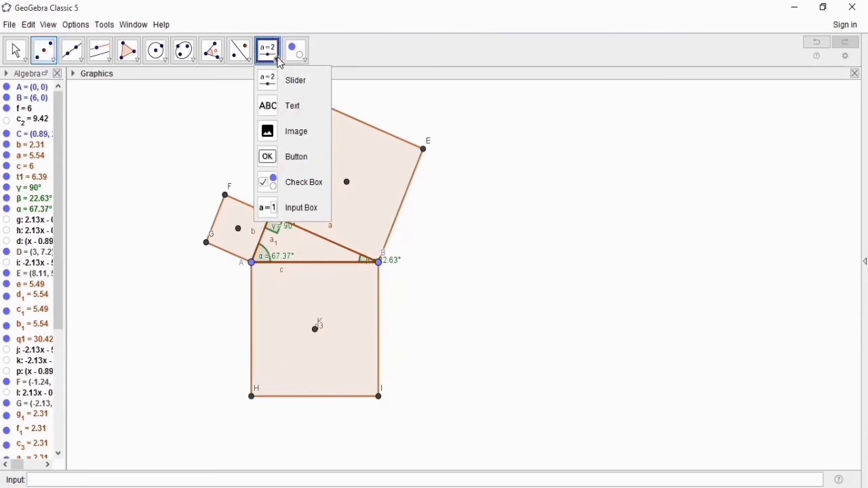
pyautogui.click(284, 102)
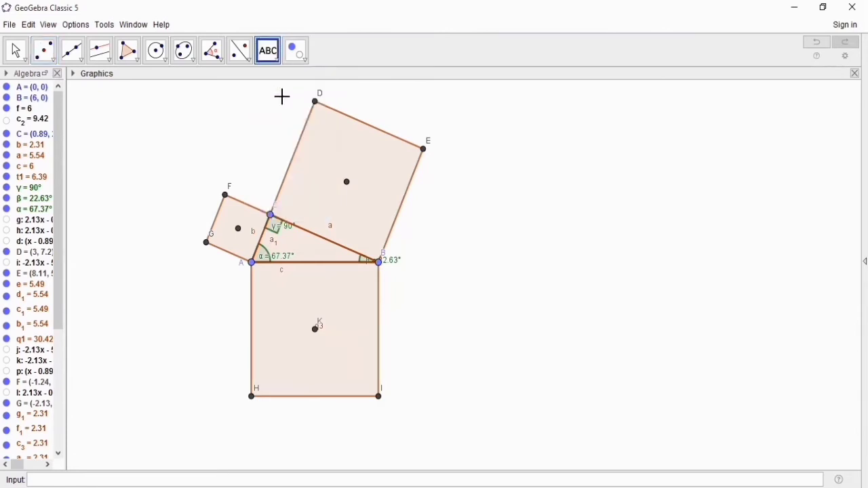
pyautogui.click(347, 181)
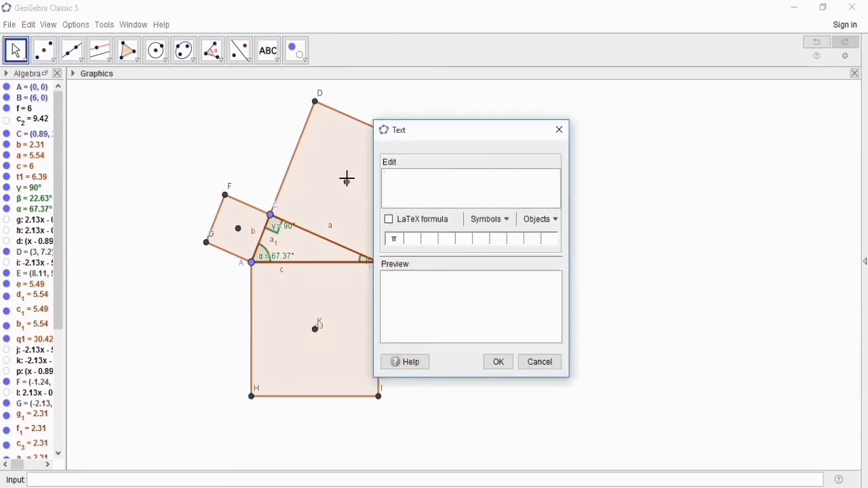
pyautogui.click(390, 219)
pyautogui.click(394, 184)
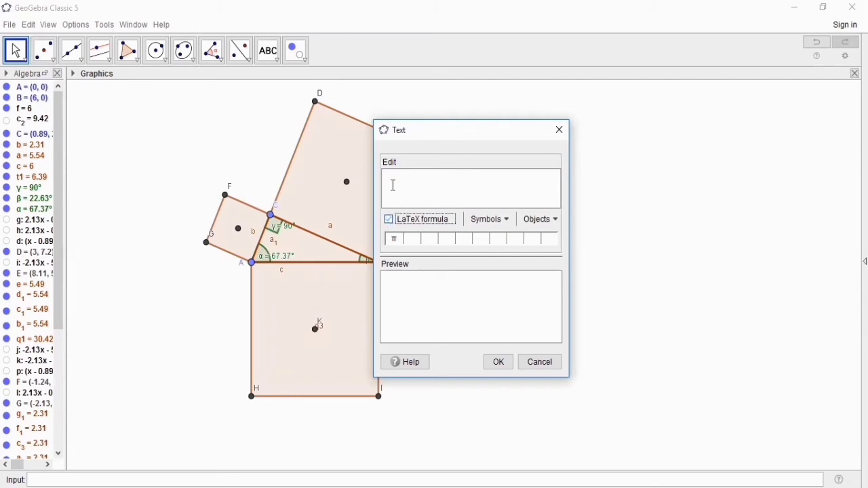
pyautogui.click(390, 220)
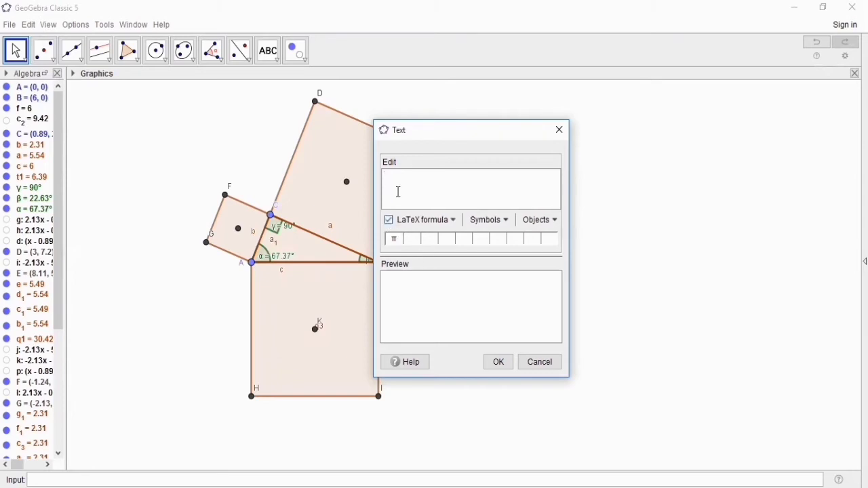
pyautogui.write('a^2')
pyautogui.click(503, 364)
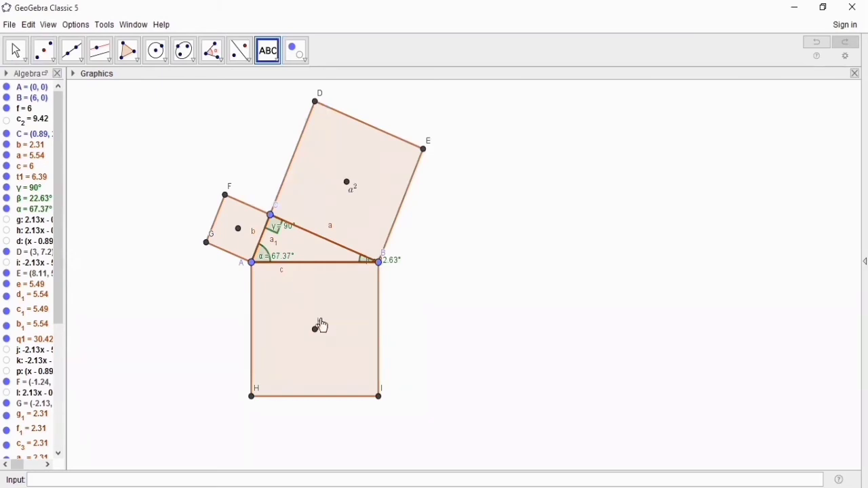
# Hide the labels of centre point K and polygon q3 in the square below side c.
pyautogui.rightClick(323, 325)
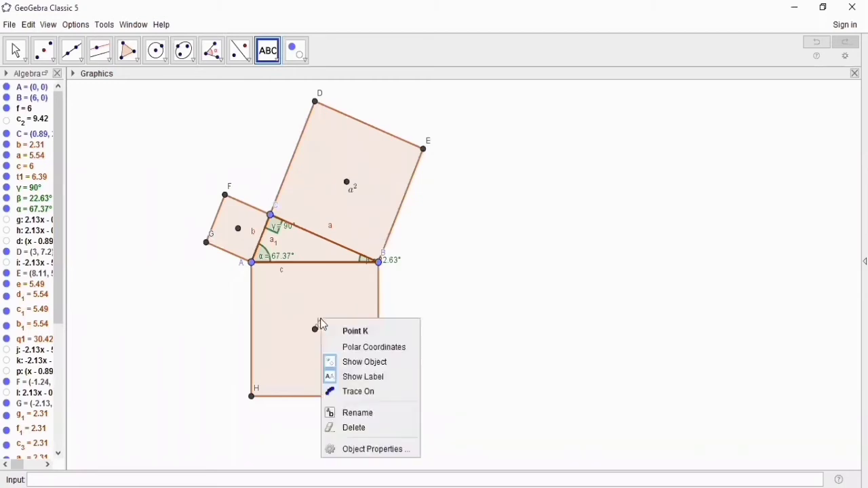
pyautogui.click(370, 377)
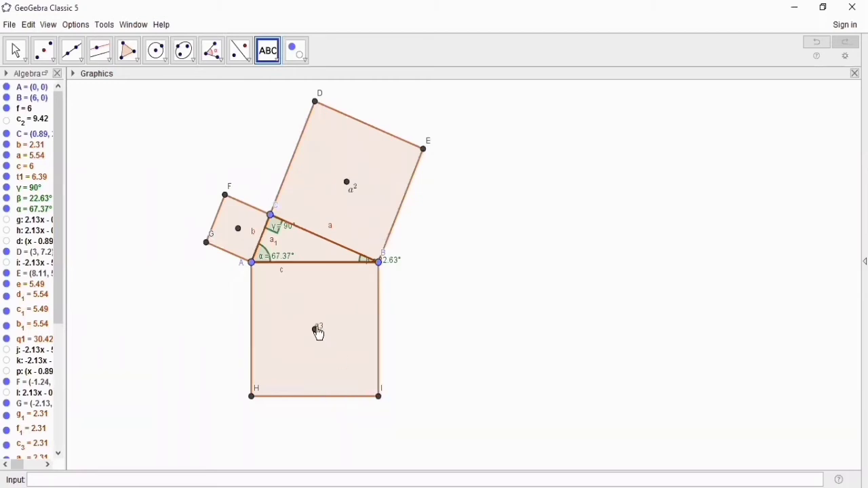
pyautogui.rightClick(323, 325)
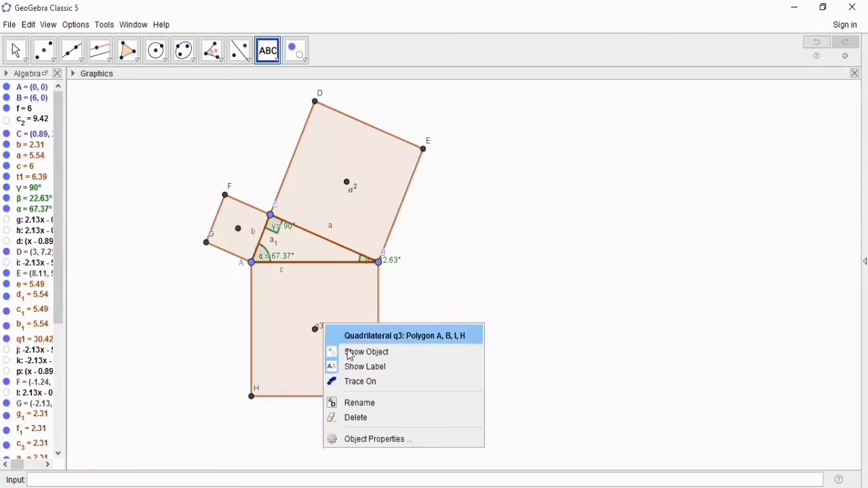
pyautogui.click(358, 371)
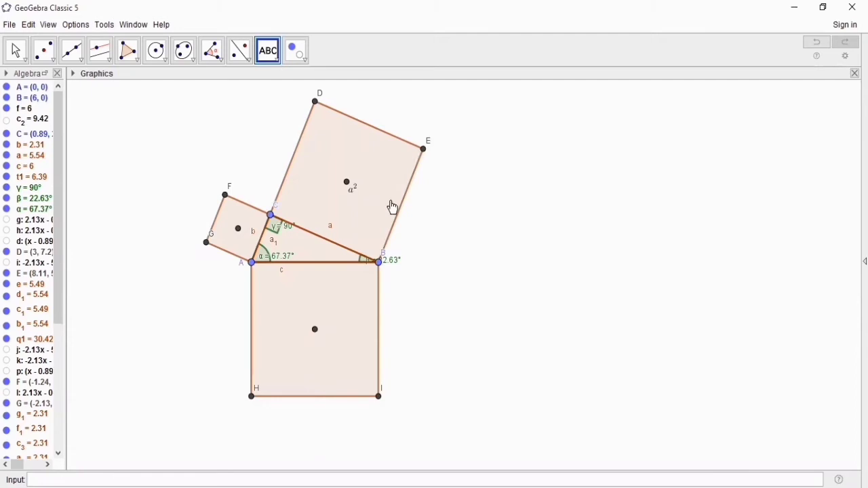
# Add the LaTeX text b^2 beside the centre point of the square on side b.
pyautogui.click(279, 62)
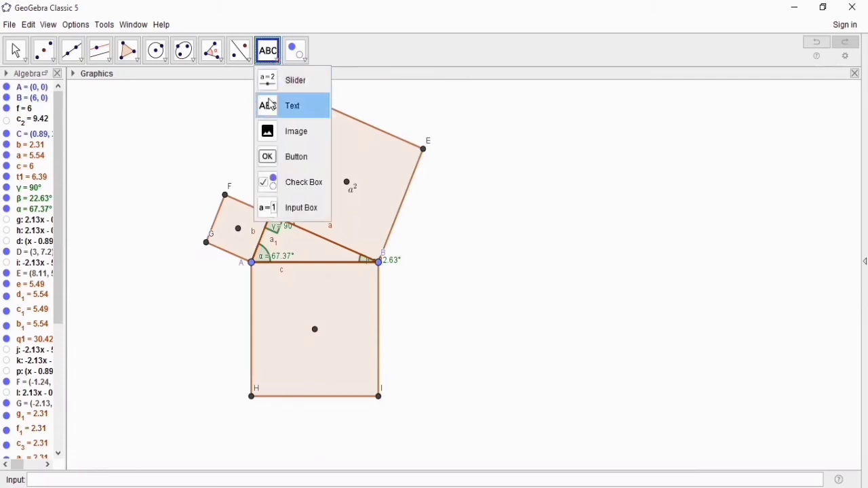
pyautogui.click(271, 105)
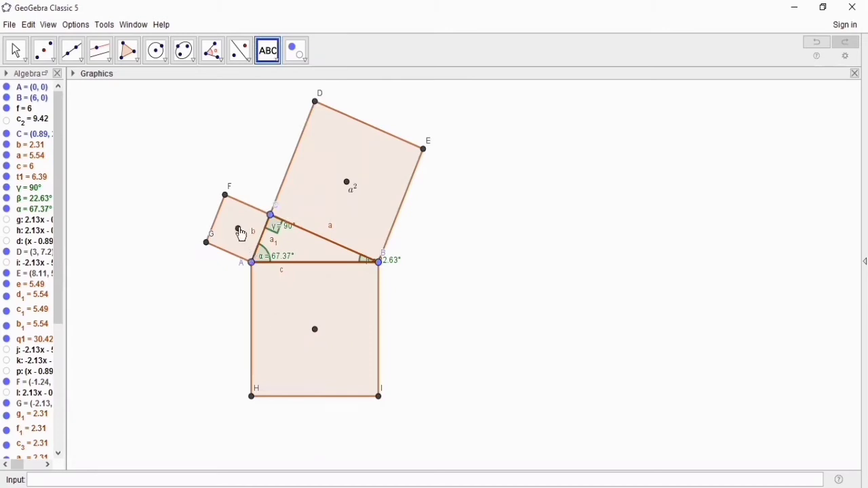
pyautogui.click(257, 230)
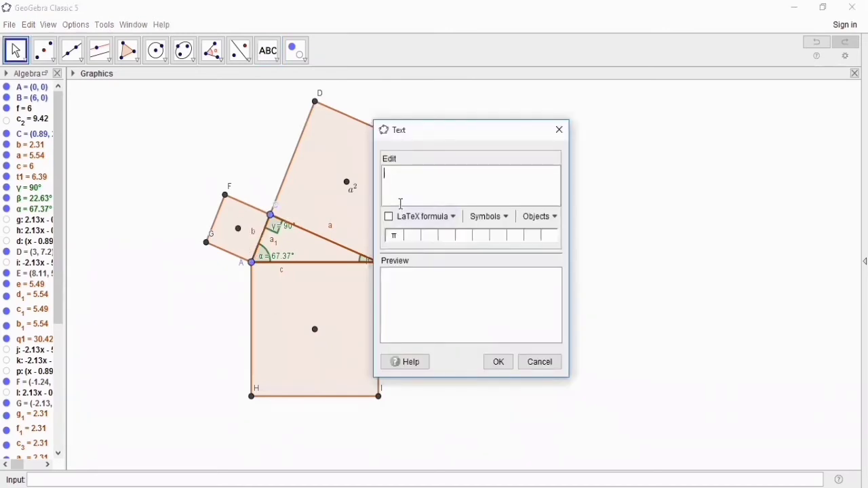
pyautogui.click(401, 203)
pyautogui.write('b^2')
pyautogui.click(499, 363)
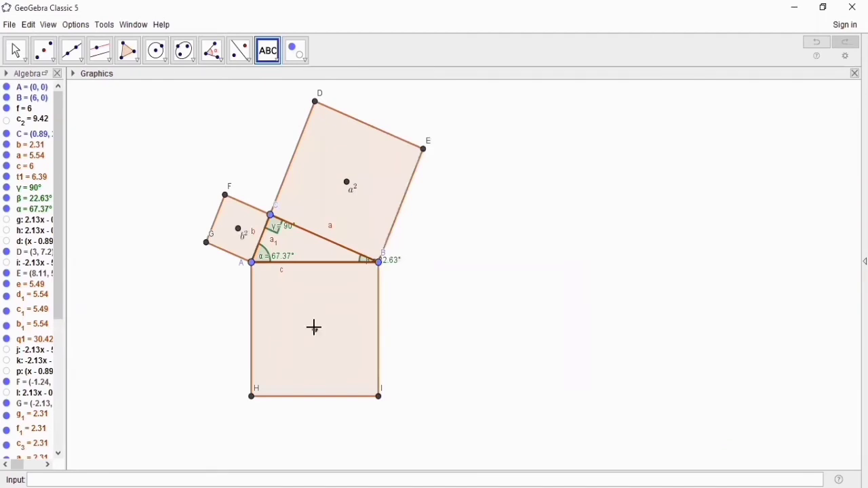
# Add the LaTeX text c^2 at the centre point of the square below side c.
pyautogui.click(315, 330)
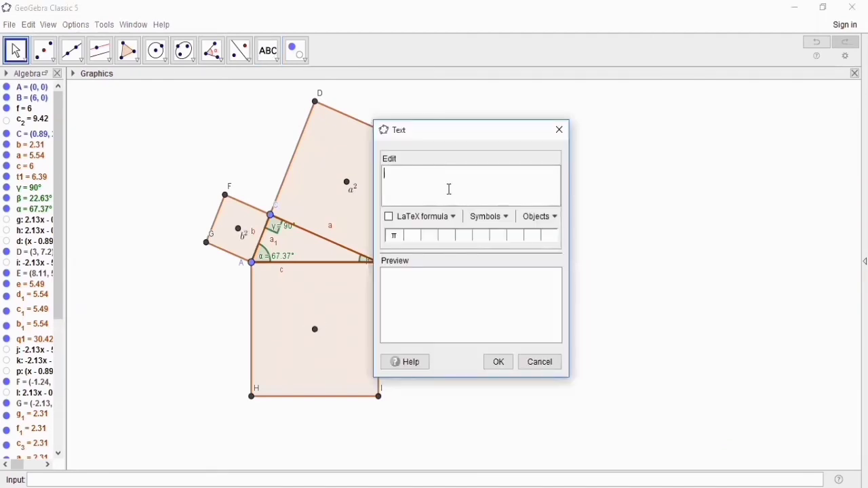
pyautogui.write('c^2')
pyautogui.click(495, 363)
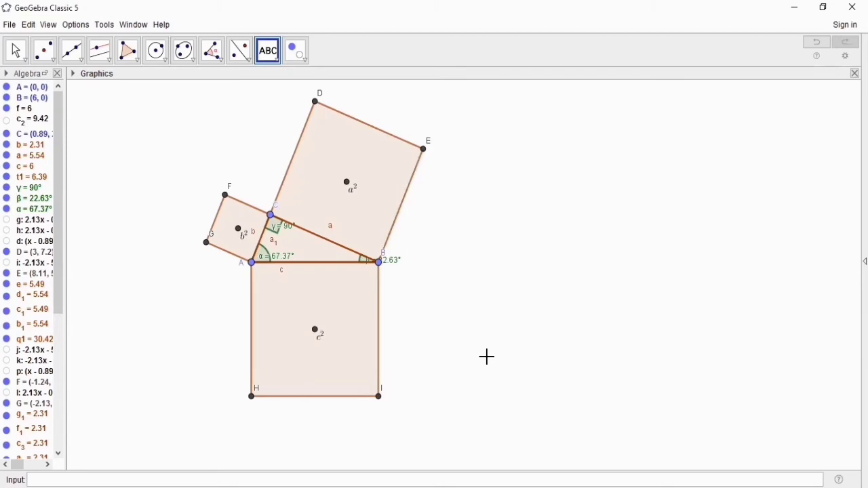
# Add the LaTeX text c^2=a^2+b^2 in the empty area beside the squares and shift it slightly farther from them.
pyautogui.click(554, 128)
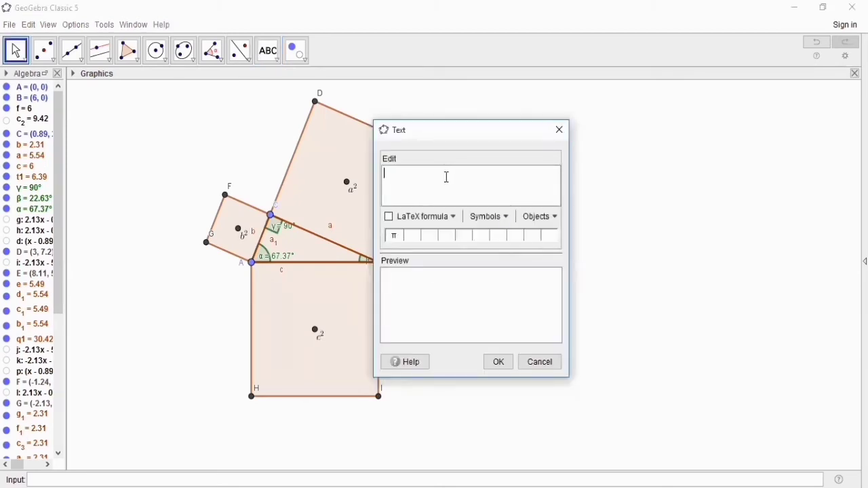
pyautogui.write('c')
pyautogui.press('BackSpace')
pyautogui.click(388, 218)
pyautogui.write('c^2=')
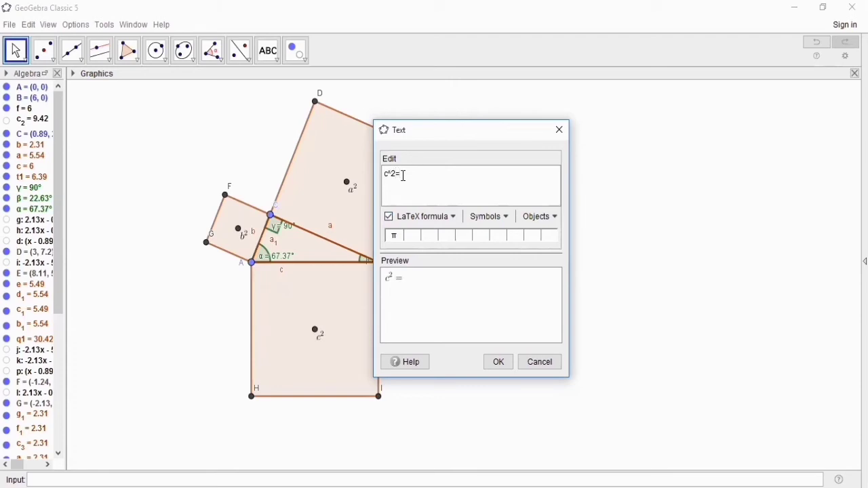
pyautogui.write('a^2+b^2')
pyautogui.click(509, 368)
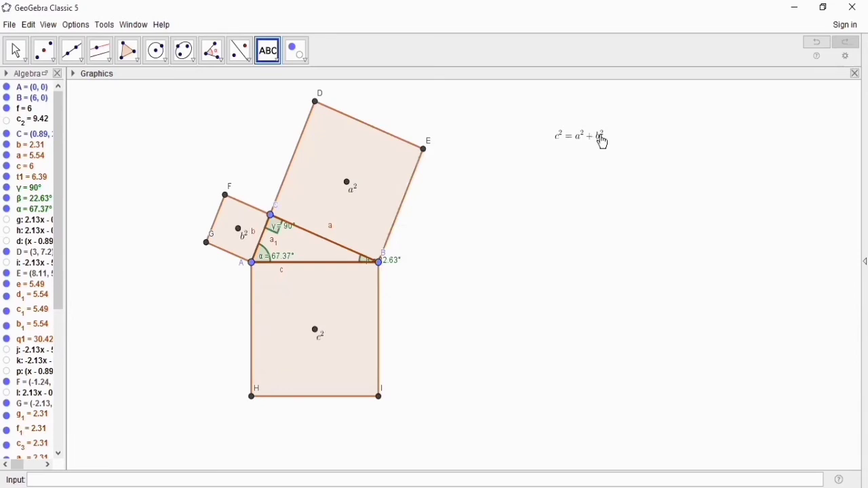
pyautogui.moveTo(595, 138); pyautogui.dragTo(622, 135)
# Add a LaTeX text "a=" followed by the linked value of object a, between square CDEB and the Pythagorean formula.
pyautogui.click(281, 63)
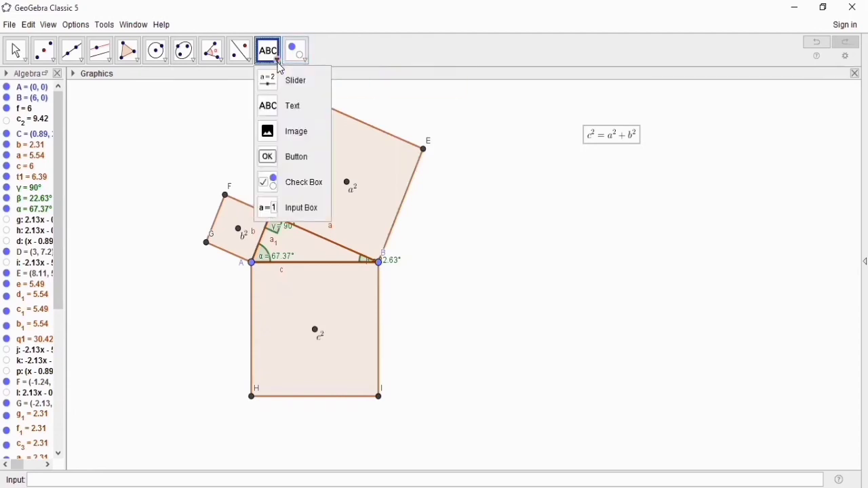
pyautogui.click(272, 108)
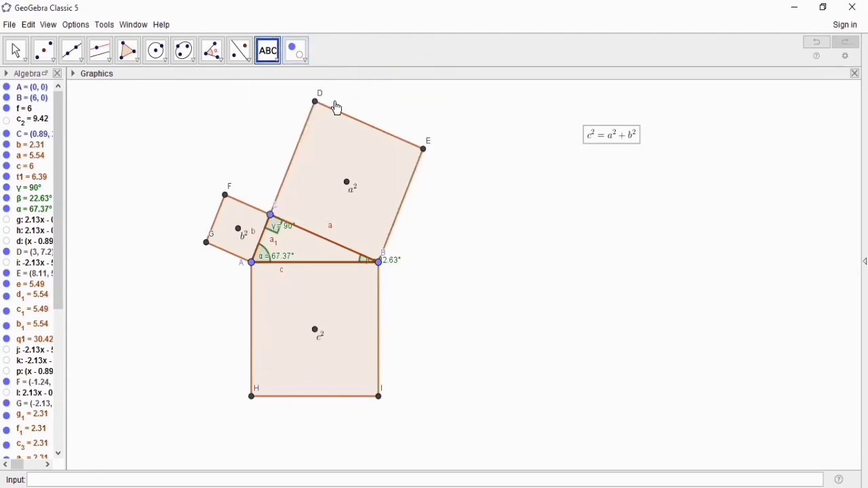
pyautogui.click(472, 149)
pyautogui.write('a=')
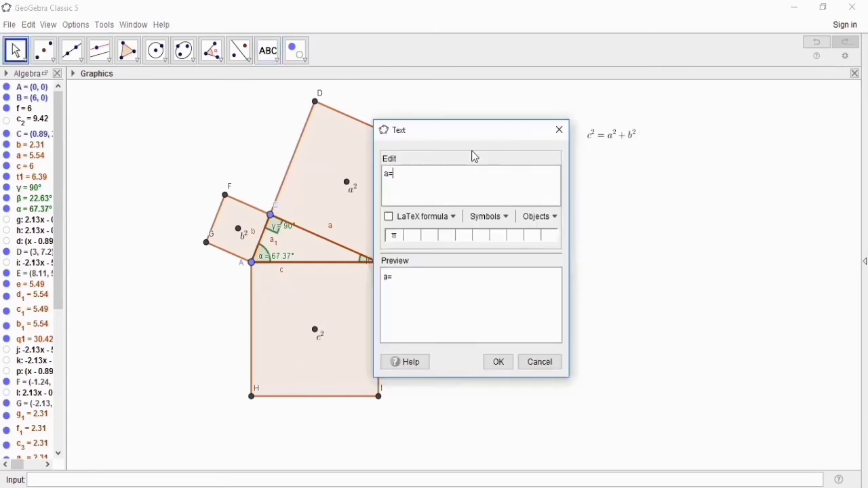
pyautogui.click(393, 217)
pyautogui.click(544, 219)
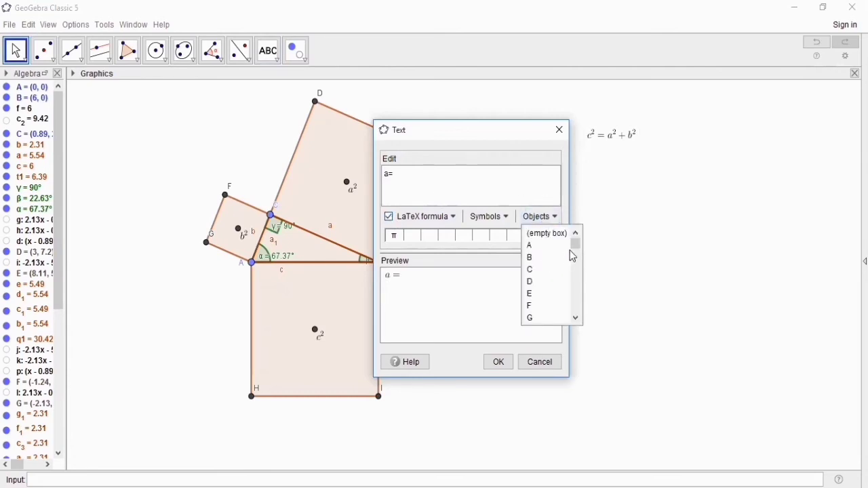
pyautogui.moveTo(577, 246)
pyautogui.mouseDown()
pyautogui.moveTo(577, 277)
pyautogui.moveTo(576, 258)
pyautogui.mouseUp()
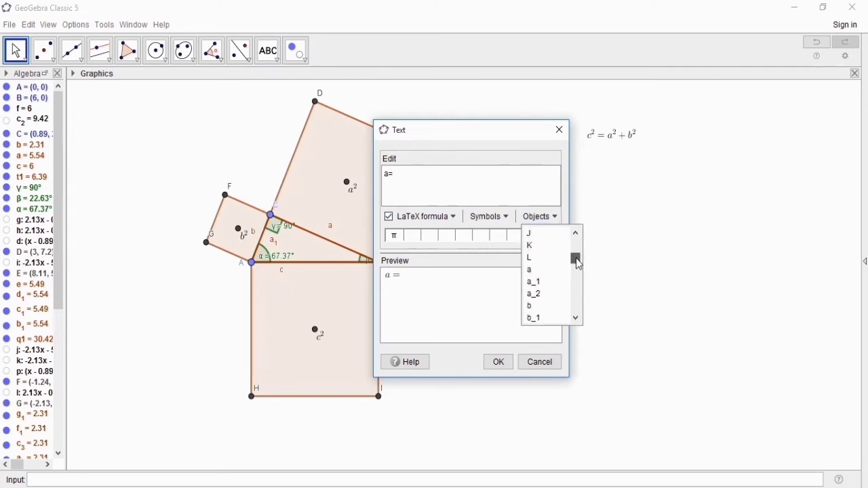
pyautogui.click(535, 271)
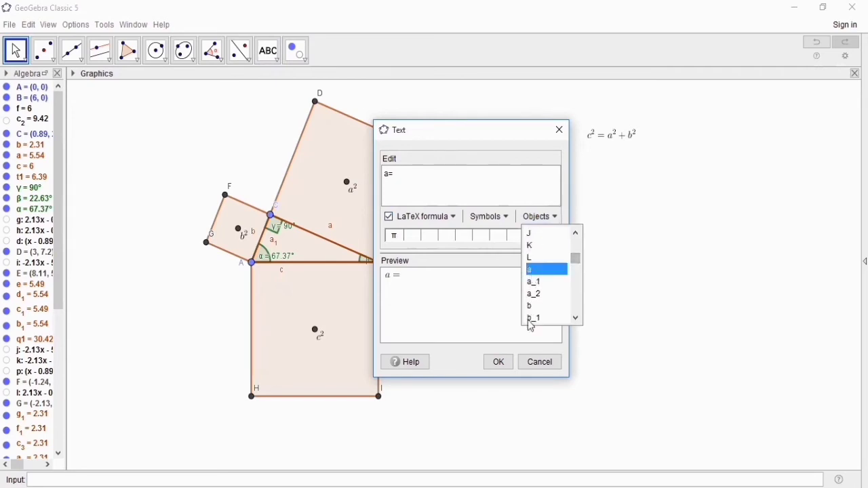
pyautogui.click(500, 363)
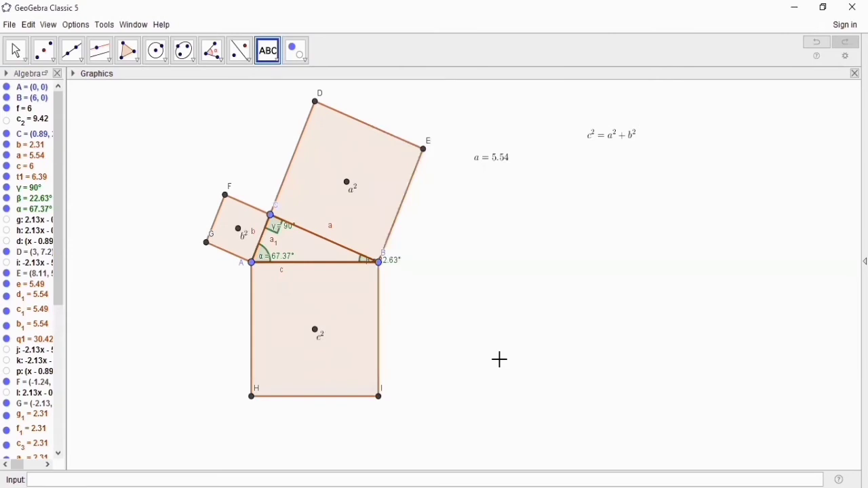
# Add a LaTeX text "b=" followed by the linked value of object b, aligned directly below the a= text.
pyautogui.click(473, 186)
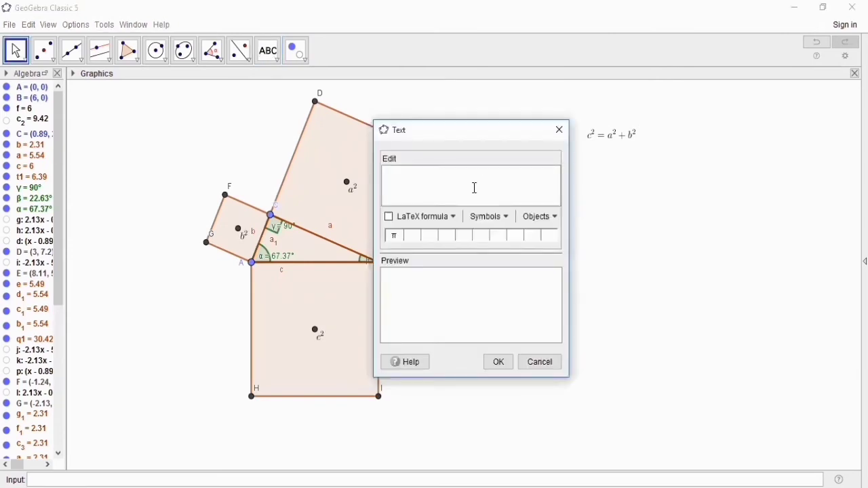
pyautogui.write('b=')
pyautogui.click(389, 218)
pyautogui.click(544, 215)
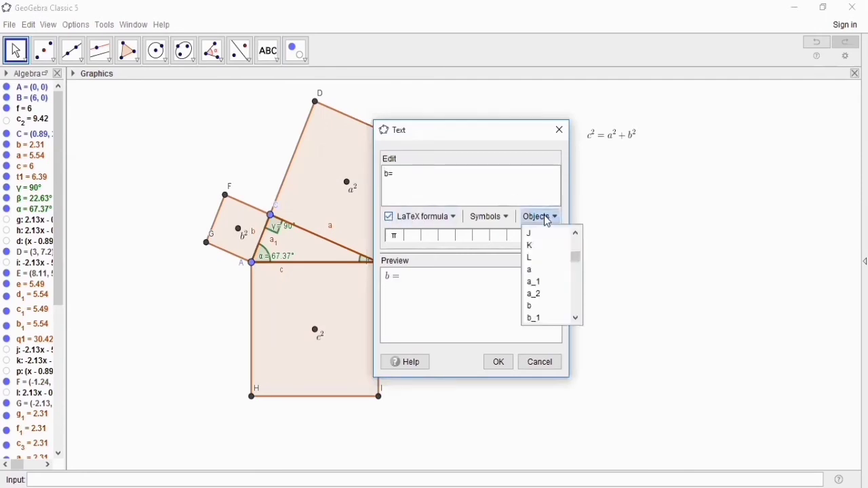
pyautogui.click(532, 306)
pyautogui.click(502, 363)
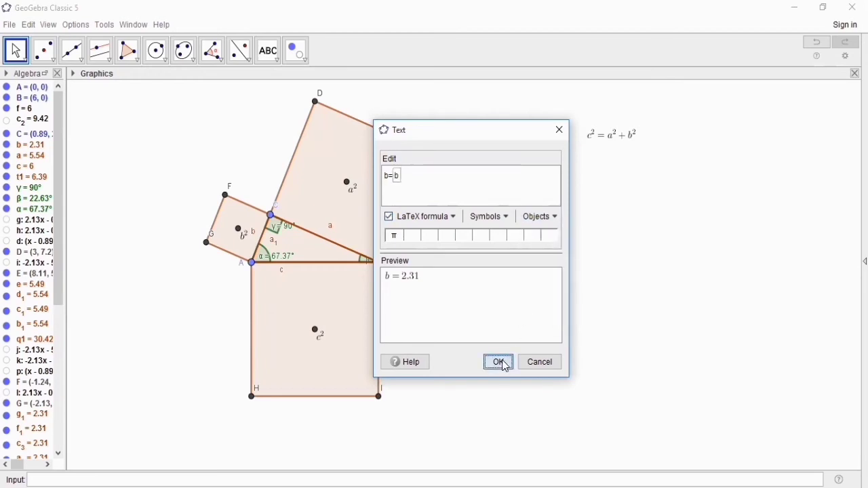
pyautogui.moveTo(490, 202); pyautogui.dragTo(488, 175)
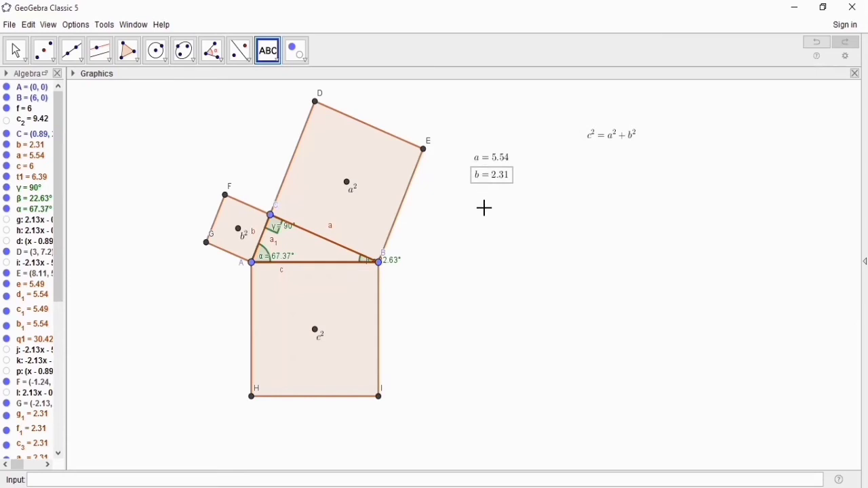
# Add a LaTeX text "c=" followed by the linked value of object c, aligned directly below the b= text.
pyautogui.click(485, 208)
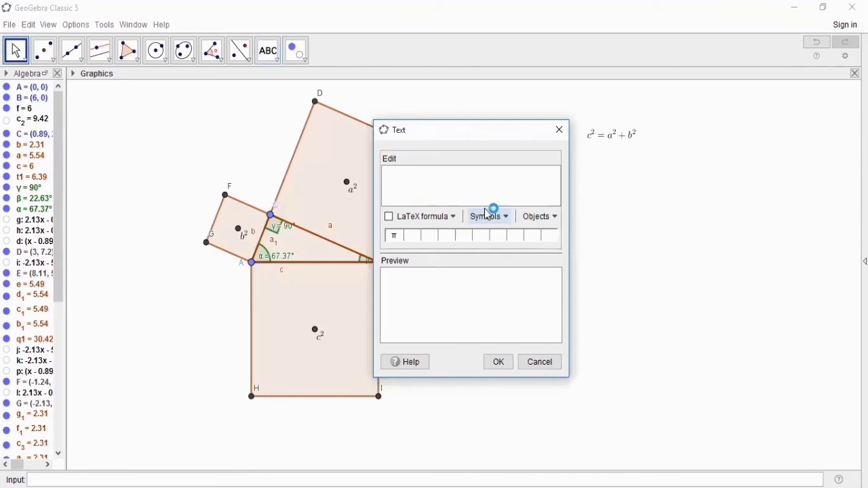
pyautogui.write('c')
pyautogui.write('=')
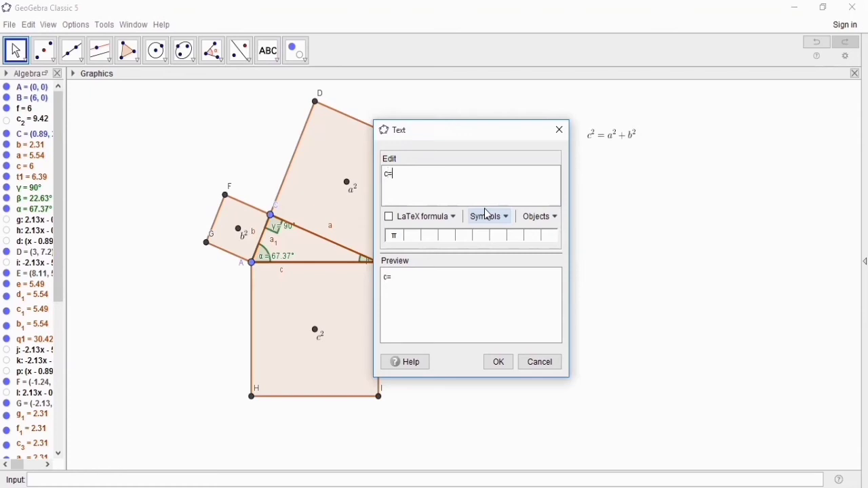
pyautogui.click(391, 219)
pyautogui.click(535, 218)
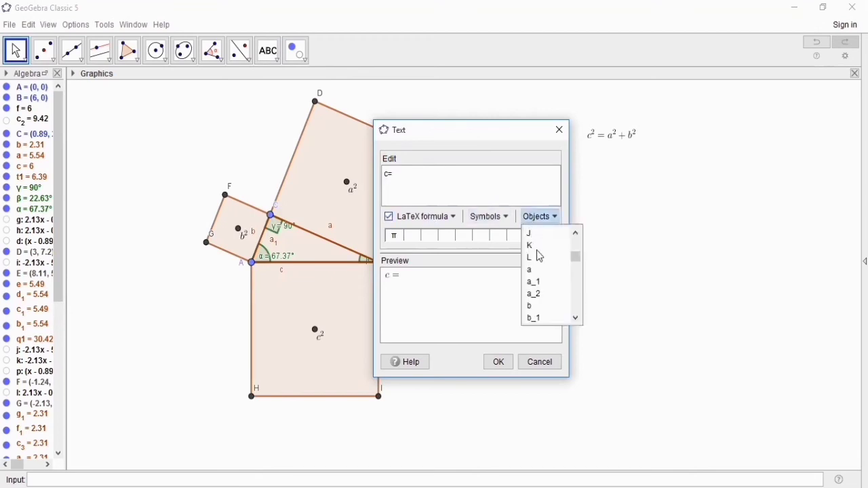
pyautogui.moveTo(577, 252); pyautogui.dragTo(575, 267)
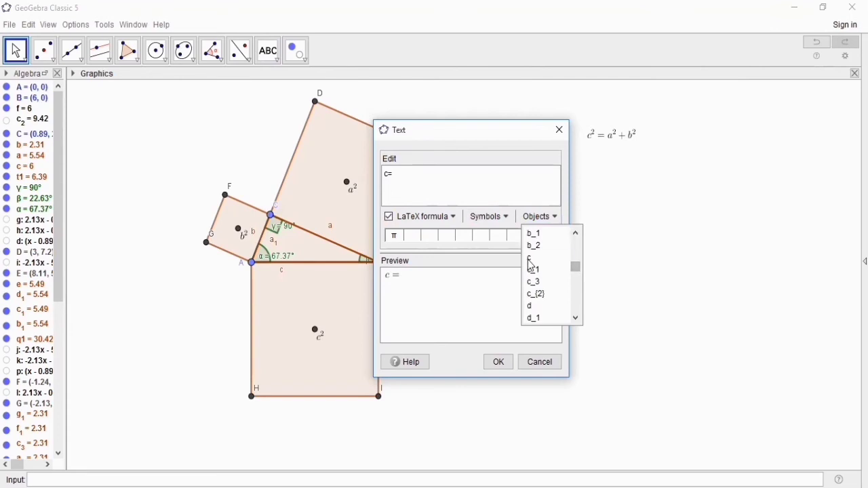
pyautogui.click(530, 259)
pyautogui.click(497, 364)
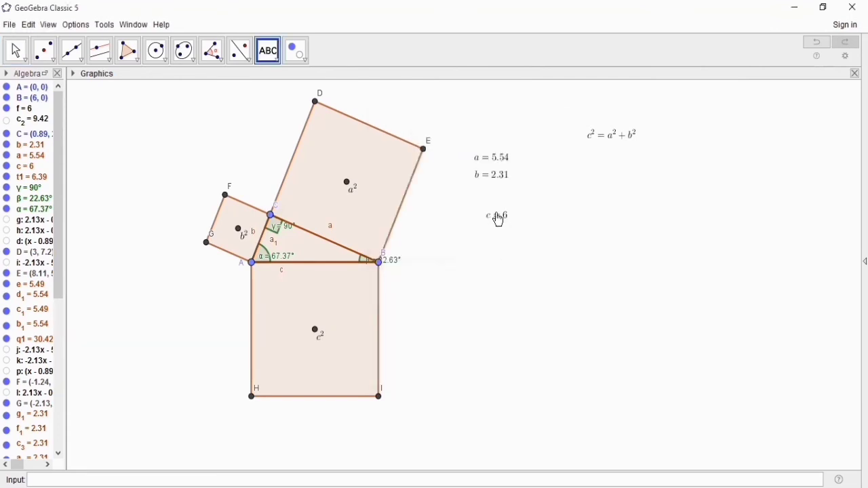
pyautogui.moveTo(489, 196); pyautogui.dragTo(486, 192)
# Try to add a LaTeX text "a^2" joined directly to the linked value of q1 below the side values, and undo it.
pyautogui.click(473, 235)
pyautogui.write('a')
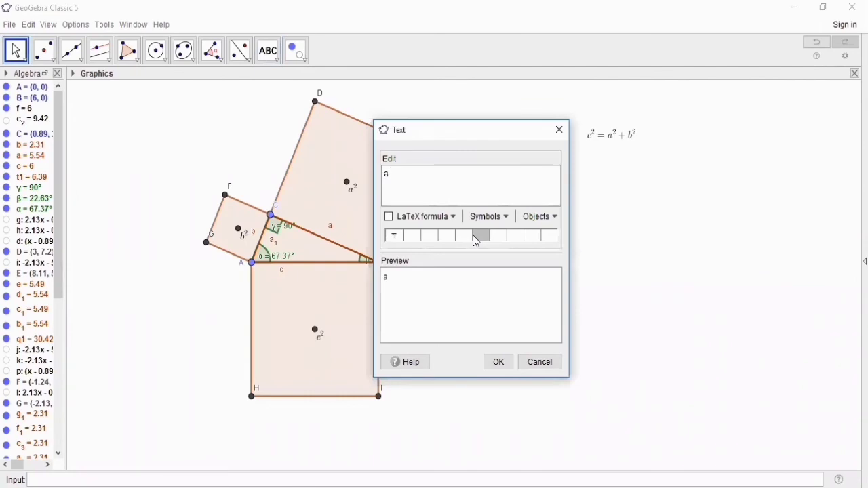
pyautogui.write('^2')
pyautogui.click(539, 218)
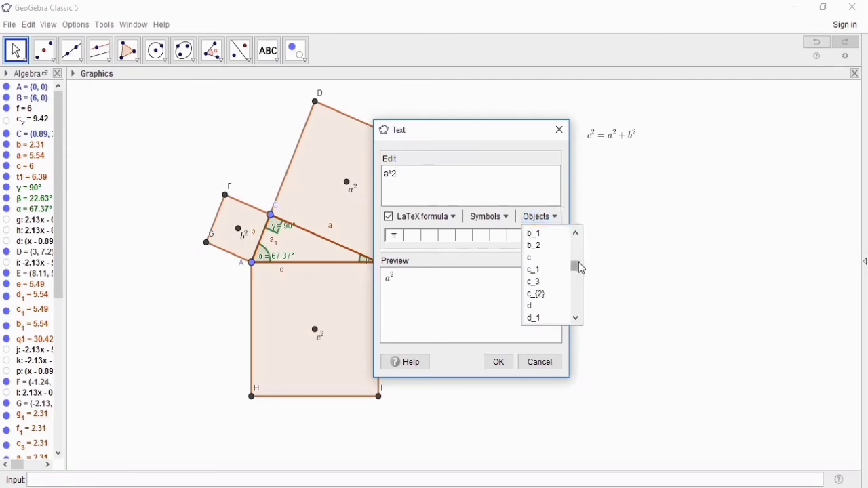
pyautogui.moveTo(582, 269); pyautogui.dragTo(577, 297)
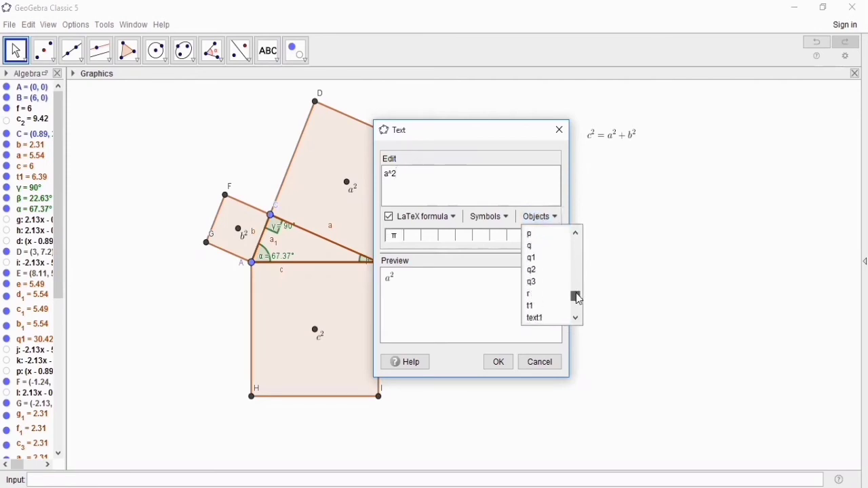
pyautogui.click(530, 259)
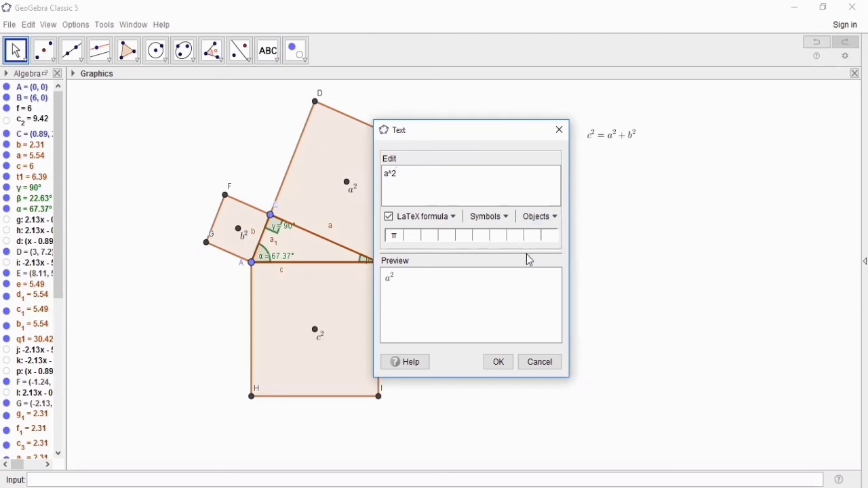
pyautogui.click(510, 365)
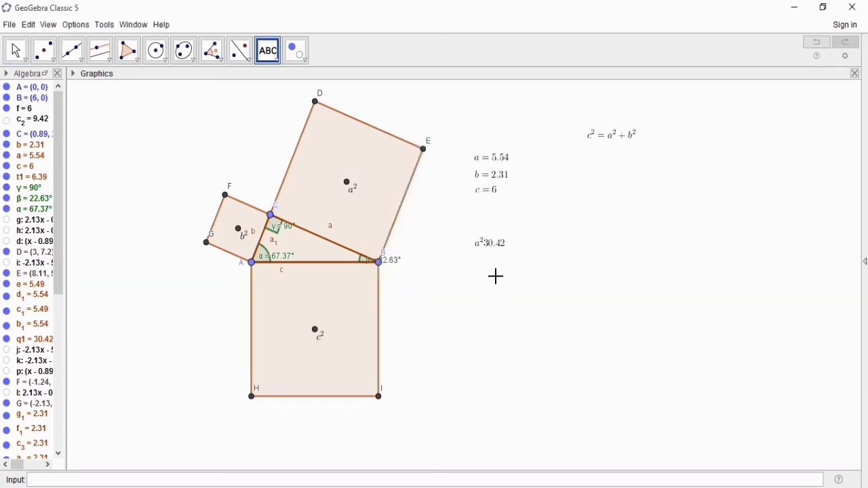
pyautogui.hotkey('ctrl', 'z')
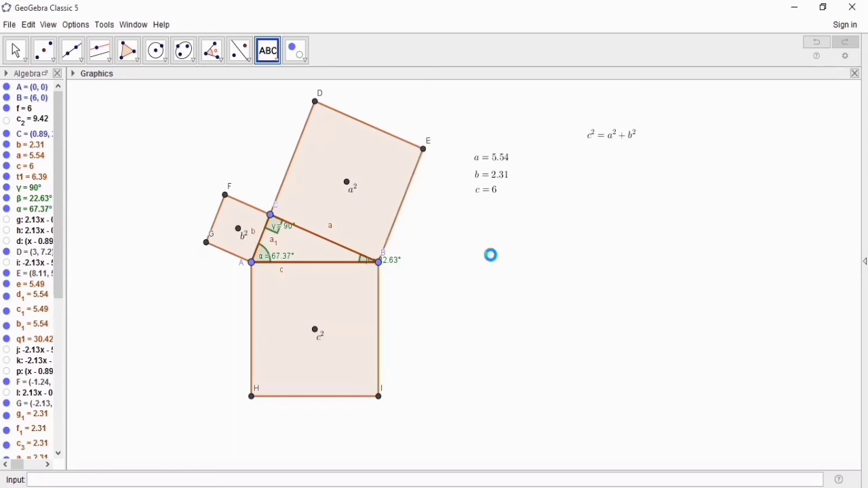
pyautogui.rightClick(478, 235)
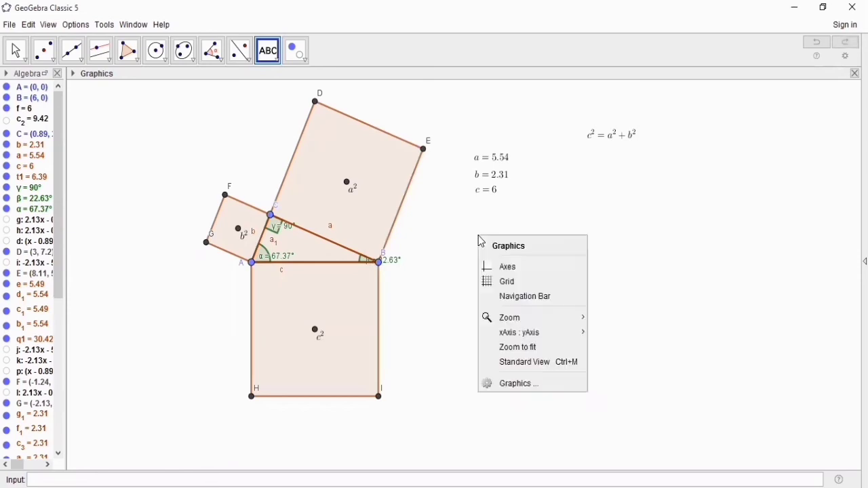
pyautogui.click(460, 236)
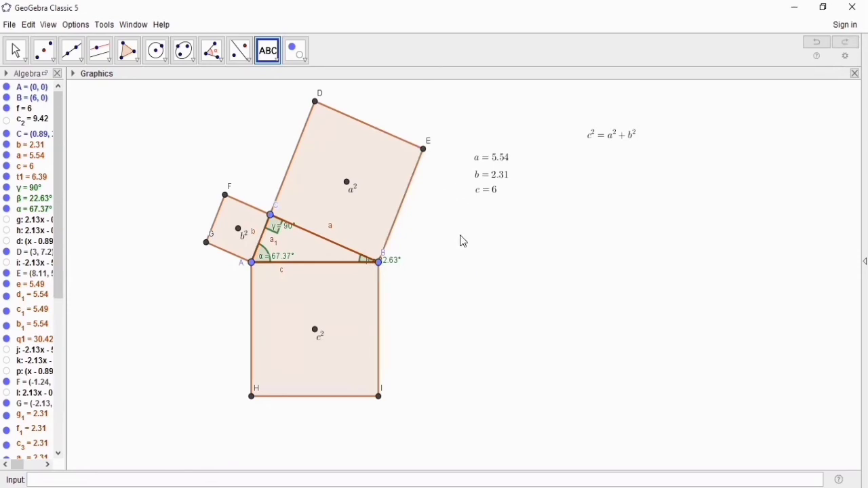
# Add a LaTeX text "a^2=" followed by the linked value of q1, lined up below the three side values.
pyautogui.click(463, 242)
pyautogui.write('a^')
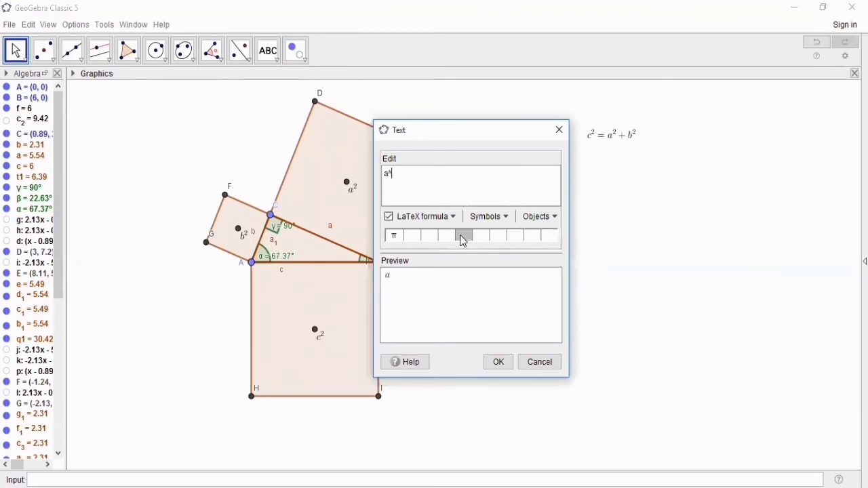
pyautogui.write('2=')
pyautogui.click(552, 221)
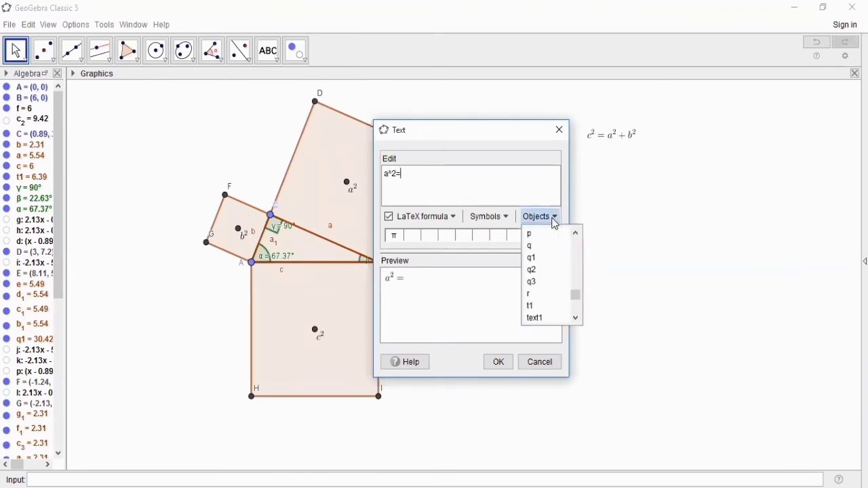
pyautogui.click(532, 258)
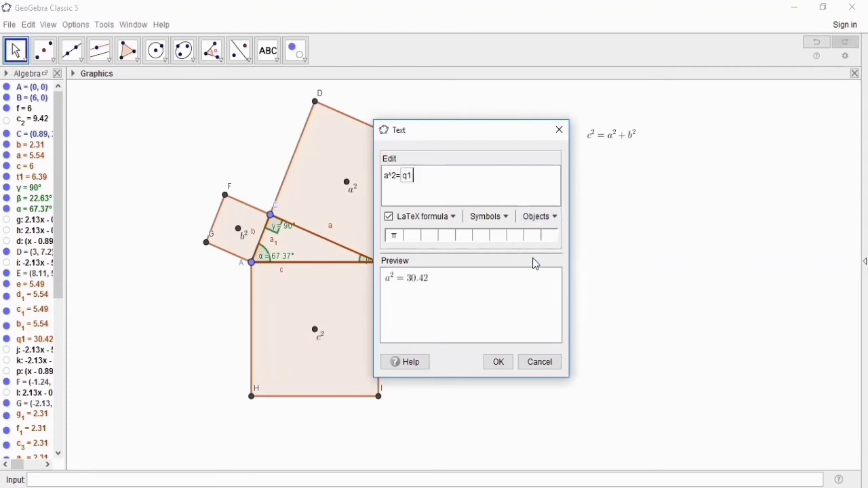
pyautogui.click(500, 364)
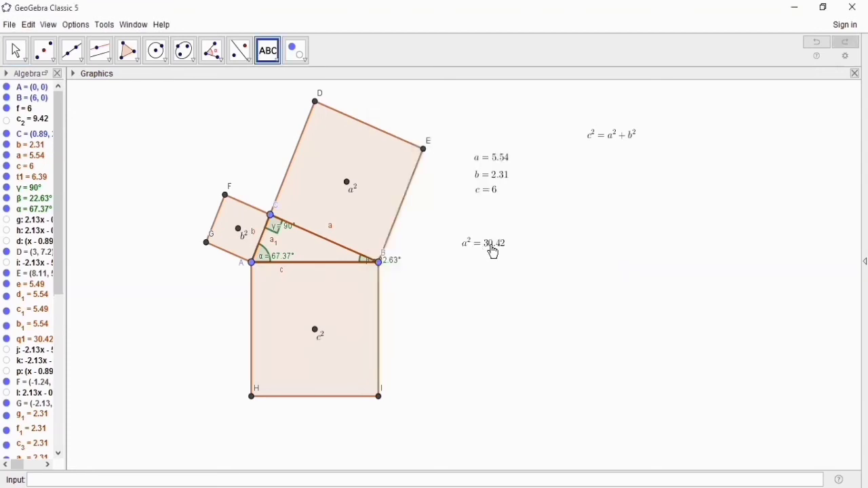
pyautogui.moveTo(485, 253); pyautogui.dragTo(497, 247)
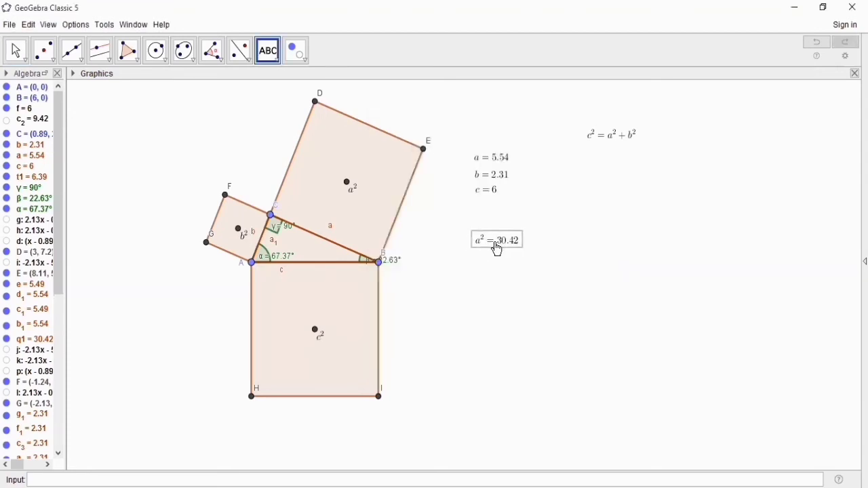
# Add a LaTeX text "b^2=" followed by the linked value of q2, aligned directly below the a^2= text.
pyautogui.click(506, 287)
pyautogui.write('b')
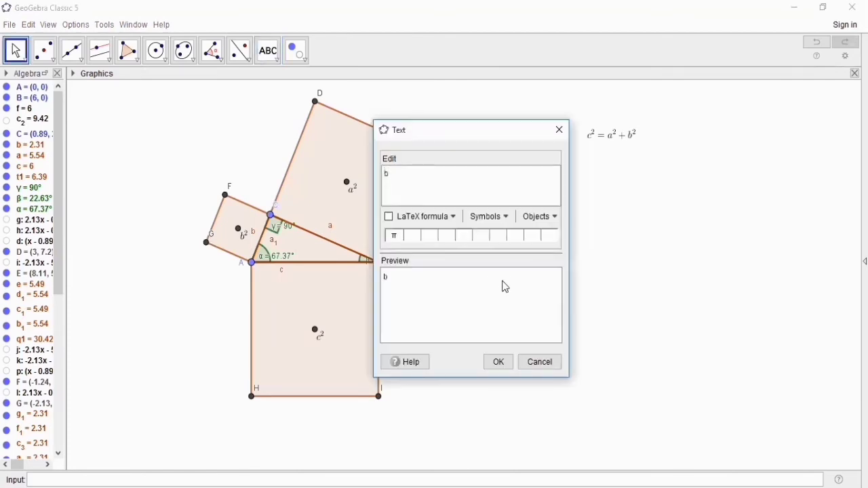
pyautogui.write('^2=')
pyautogui.click(548, 219)
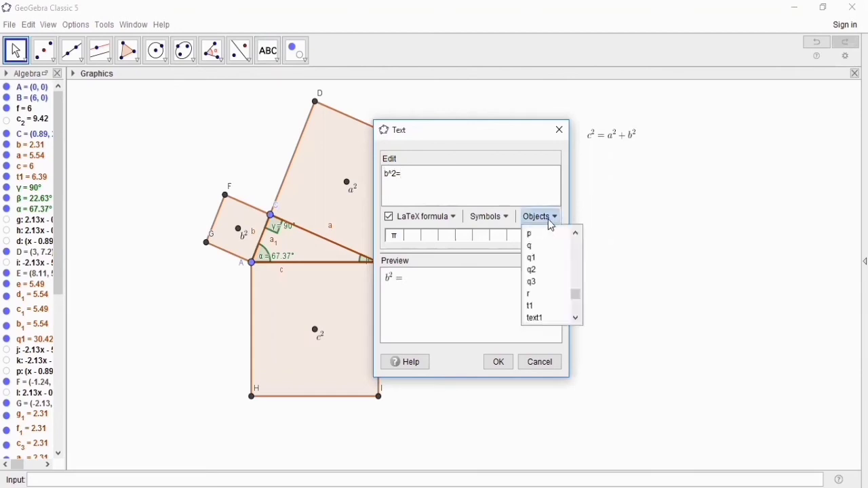
pyautogui.click(535, 270)
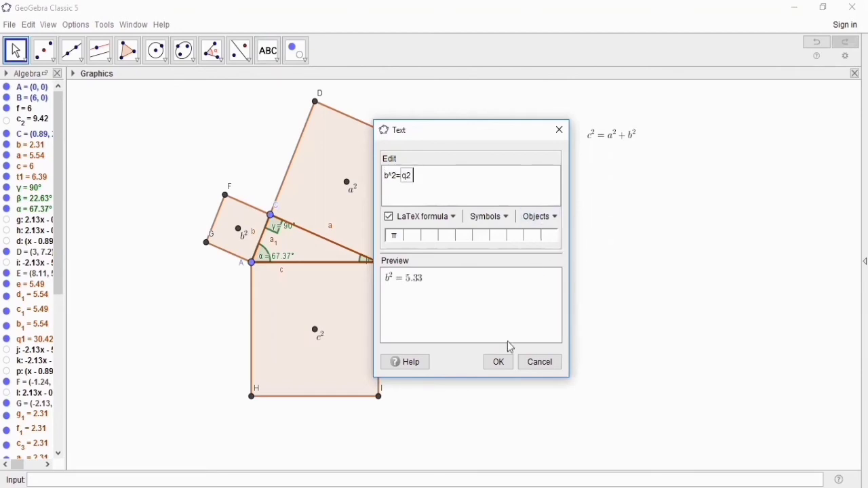
pyautogui.click(498, 362)
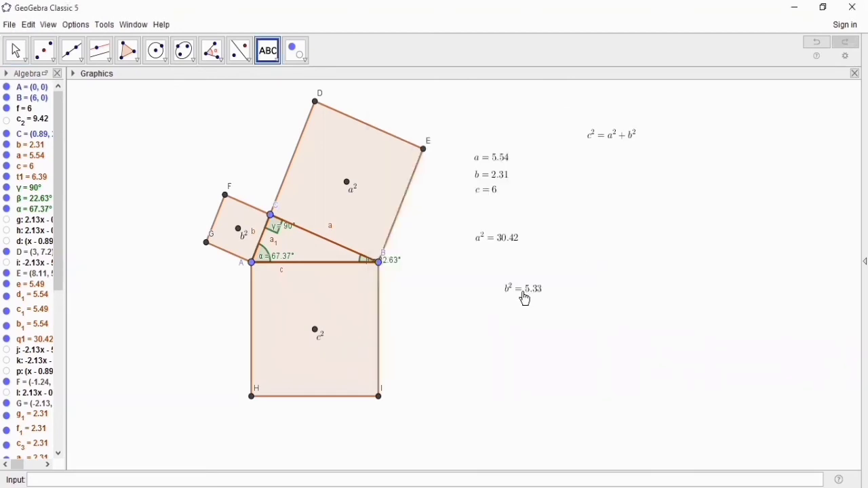
pyautogui.moveTo(526, 299); pyautogui.dragTo(495, 264)
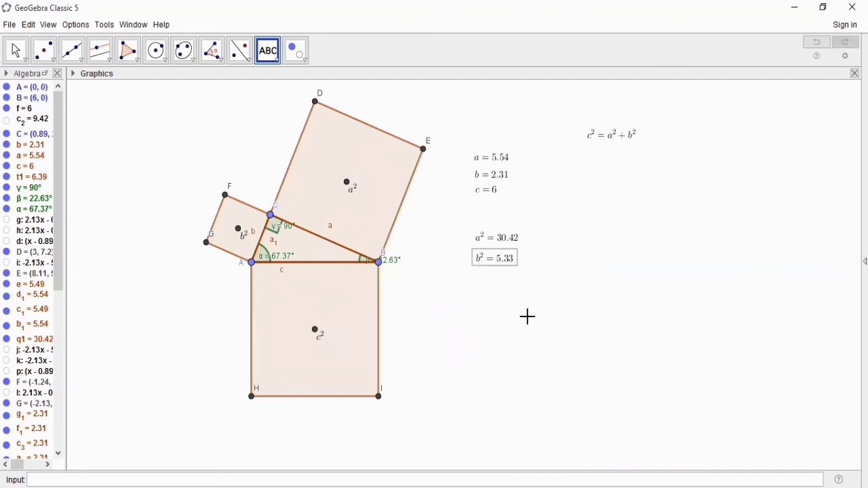
# Add a LaTeX text "c^2=" followed by the linked value of q3, aligned directly below the b^2= text.
pyautogui.click(505, 300)
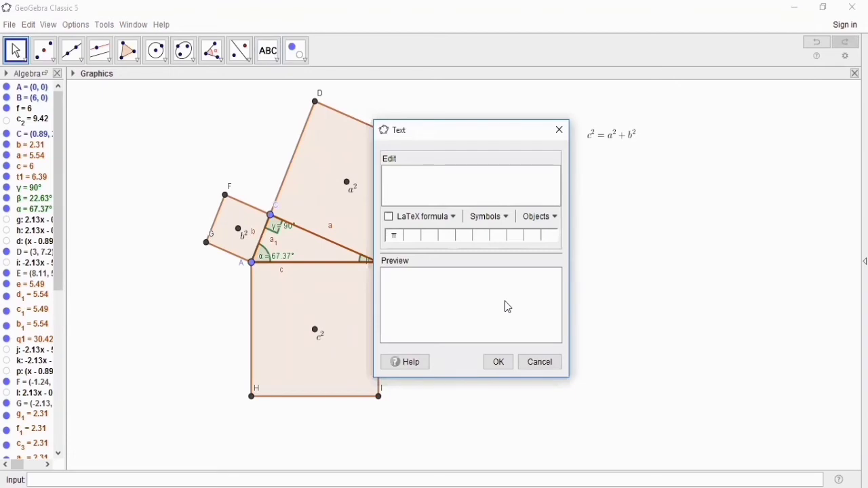
pyautogui.write('c^2=')
pyautogui.click(548, 217)
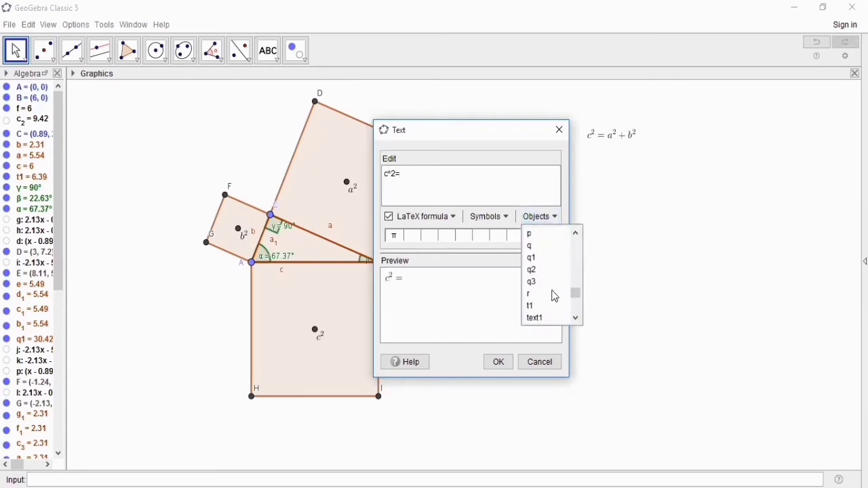
pyautogui.click(531, 282)
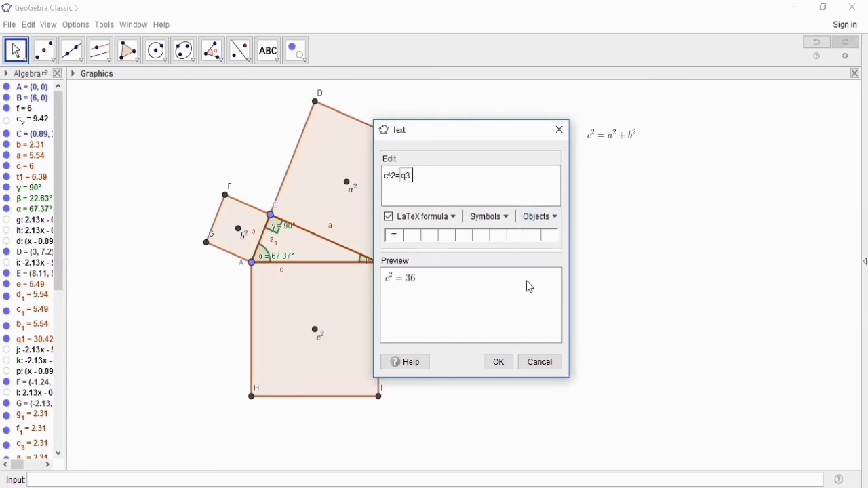
pyautogui.click(500, 363)
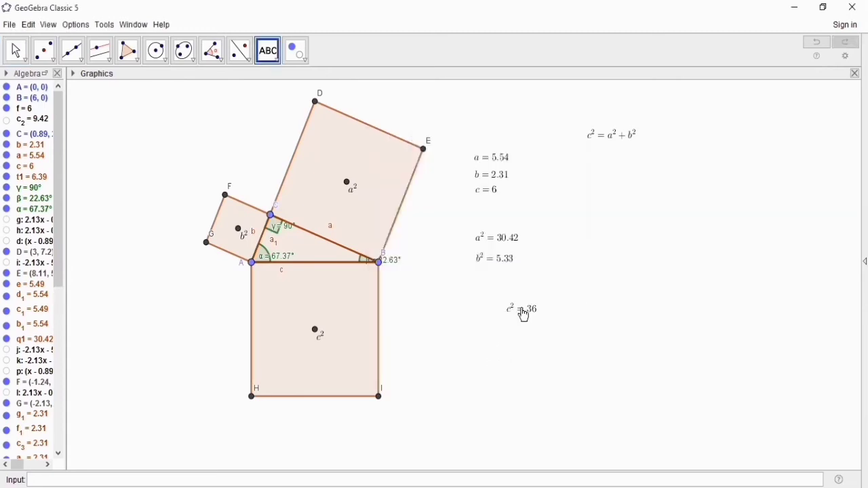
pyautogui.moveTo(519, 311); pyautogui.dragTo(496, 285)
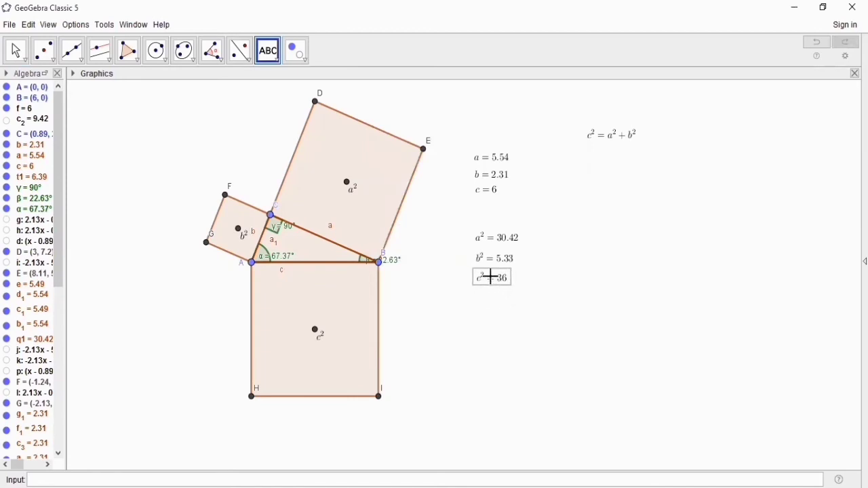
# Add a LaTeX text linking the square areas as q3=q1+q2, placed directly below the formula c^2=a^2+b^2.
pyautogui.click(585, 149)
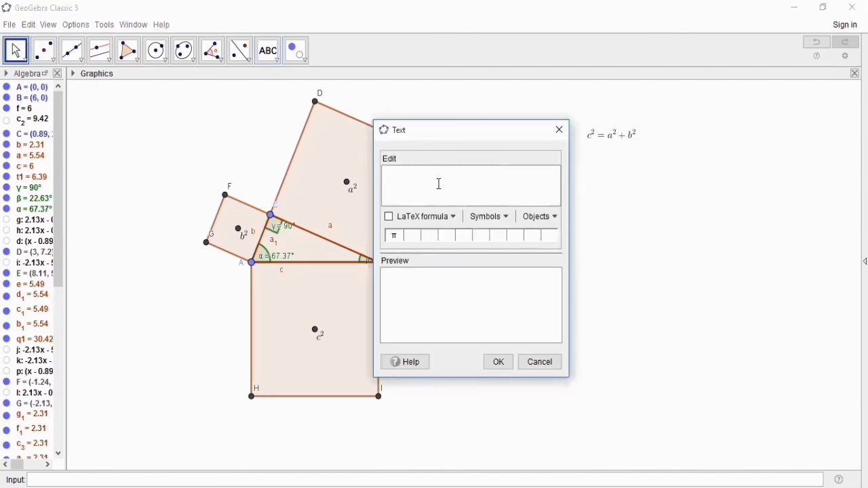
pyautogui.write('c^2=a')
pyautogui.press('BackSpace')
pyautogui.click(546, 218)
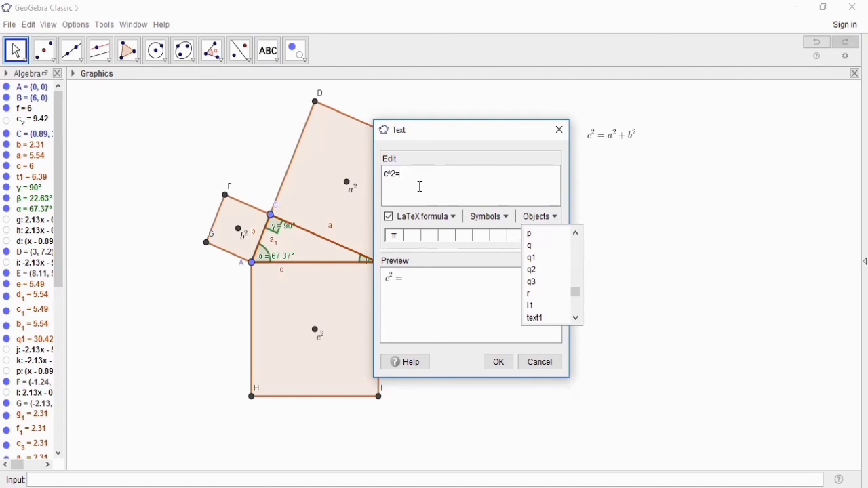
pyautogui.press('BackSpace')
pyautogui.press('BackSpace')
pyautogui.press('BackSpace')
pyautogui.click(533, 284)
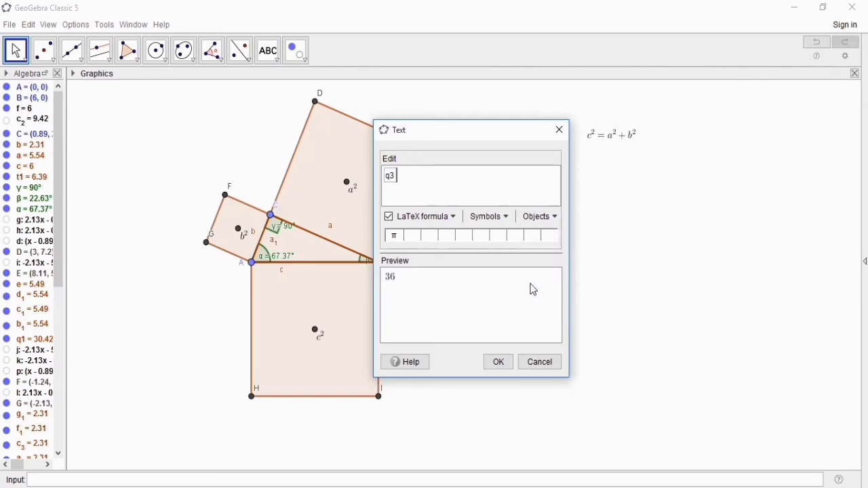
pyautogui.write('=')
pyautogui.click(546, 229)
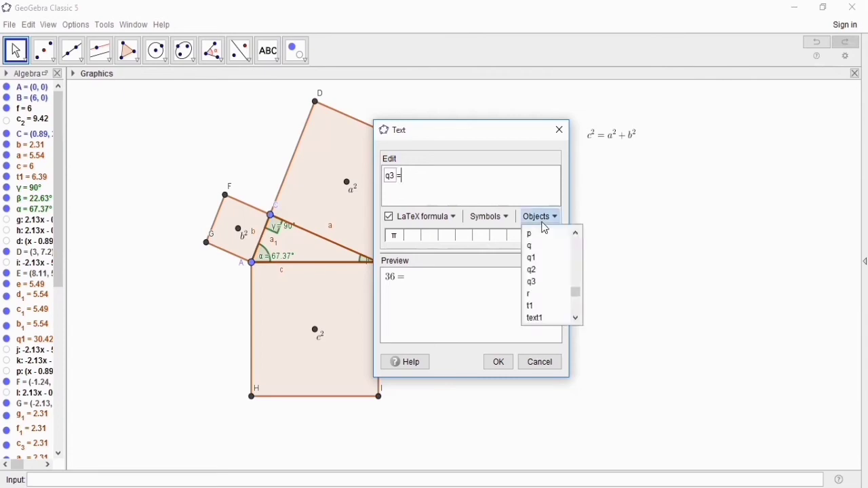
pyautogui.click(534, 258)
pyautogui.write('+')
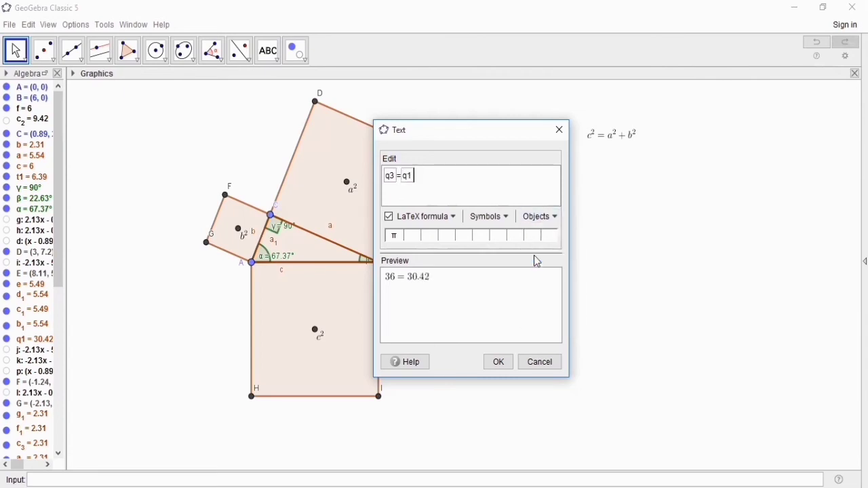
pyautogui.click(539, 225)
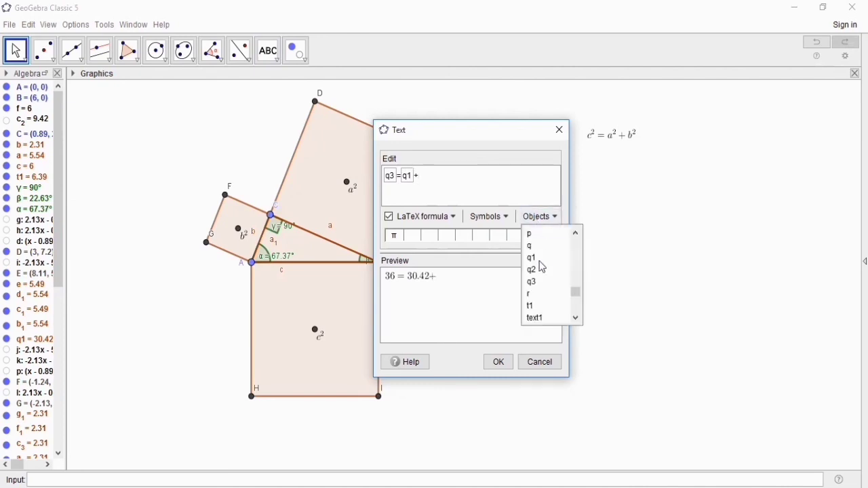
pyautogui.click(540, 272)
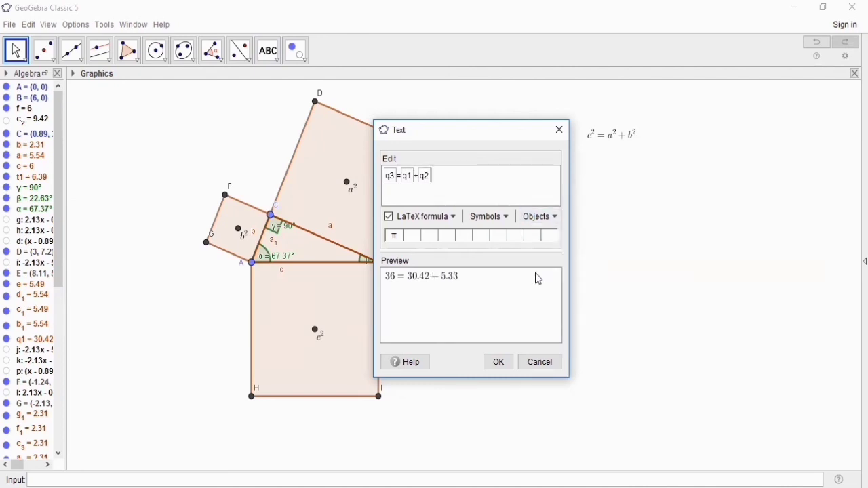
pyautogui.click(499, 362)
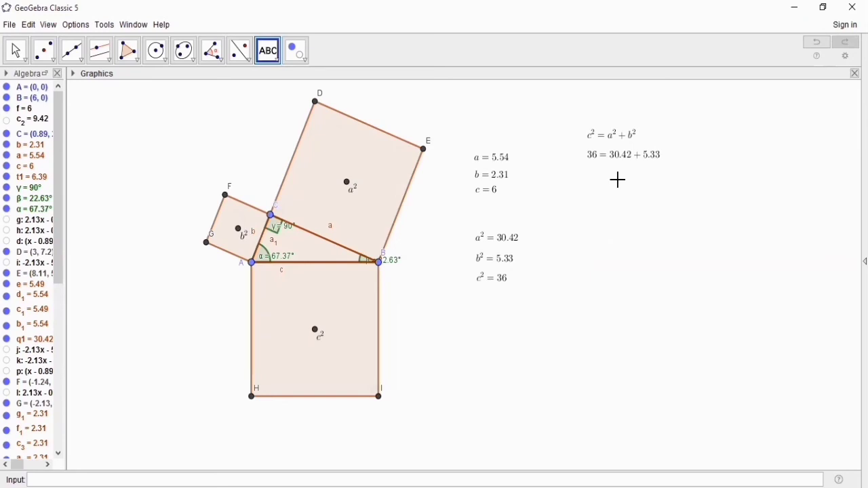
# Add a LaTeX text "(TERBUKTI)" and move it just below the numeric equation of the three areas.
pyautogui.click(590, 208)
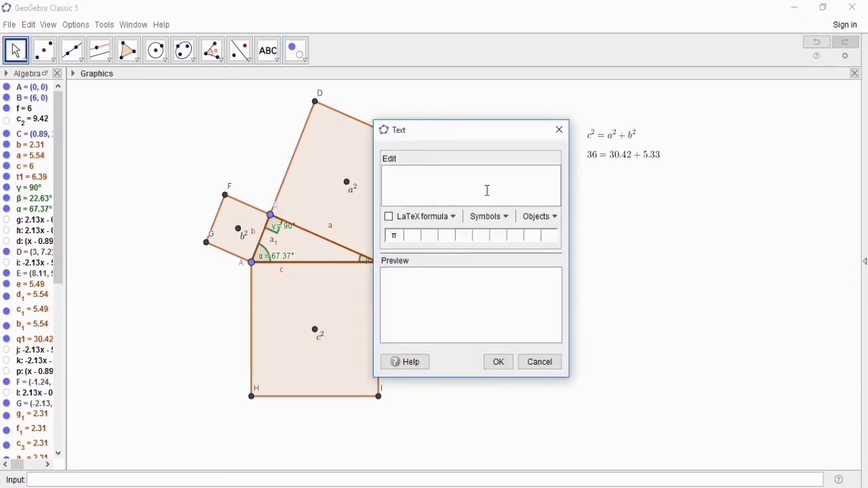
pyautogui.write('TERBUKTI')
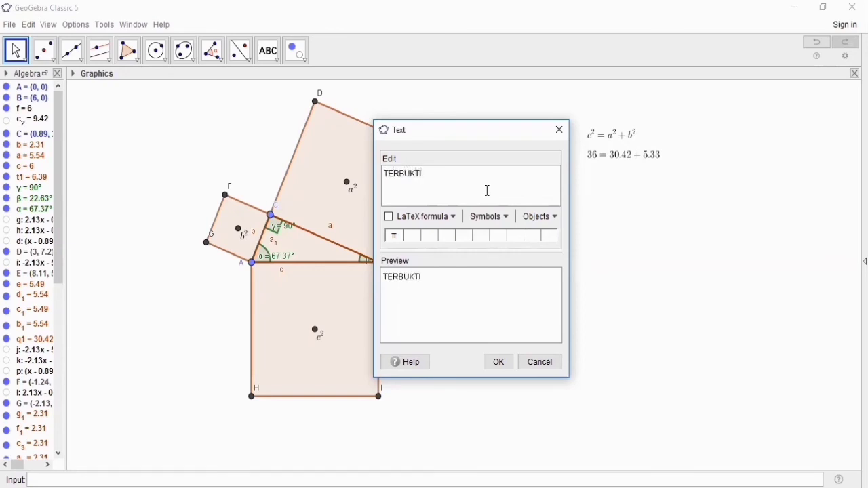
pyautogui.click(390, 218)
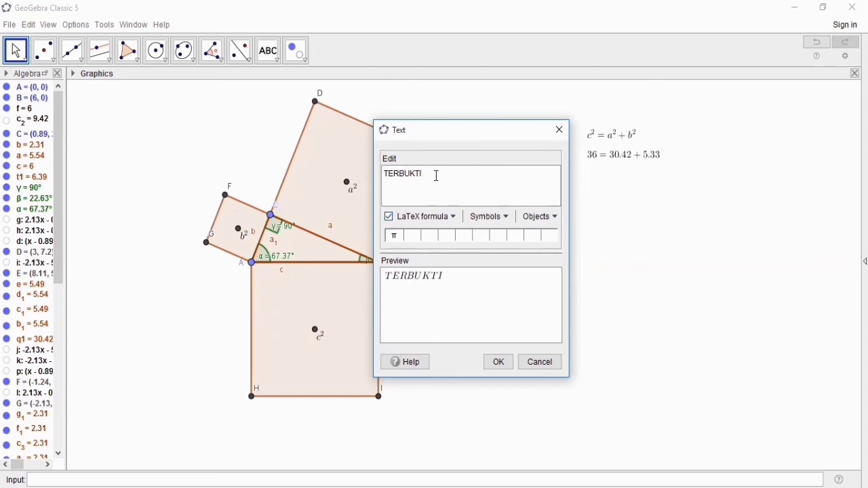
pyautogui.write(')')
pyautogui.click(387, 175)
pyautogui.write('(')
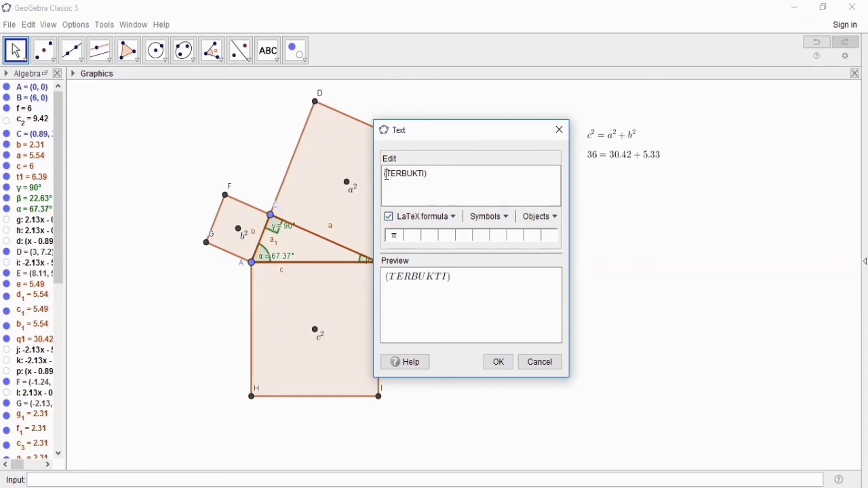
pyautogui.click(499, 364)
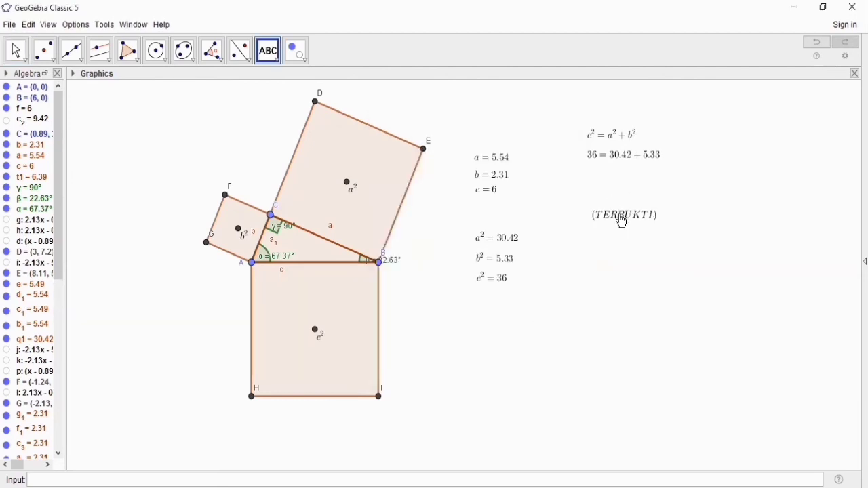
pyautogui.moveTo(623, 222); pyautogui.dragTo(620, 177)
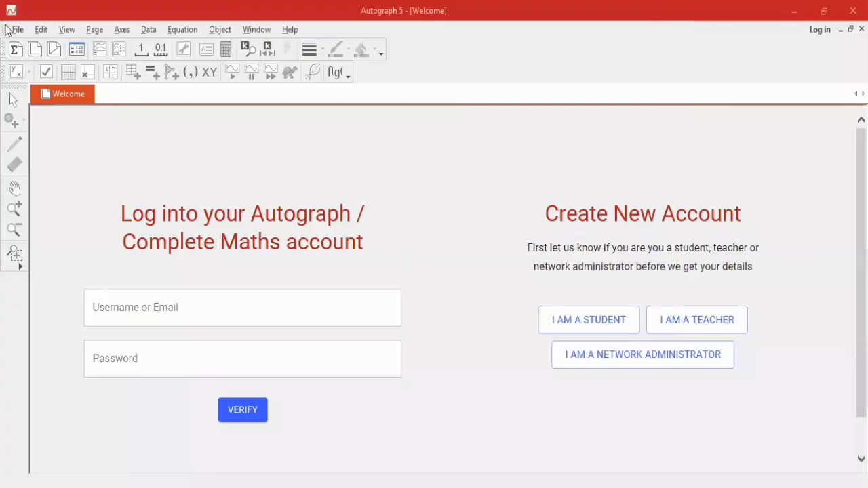
# Switch to Autograph, create a new 2D graph page and insert the leaf image "GAMBAR DAUN SOAL UTS NOMOR 3 PRAK MEDIA PEMB" from the uts folder.
pyautogui.click(17, 30)
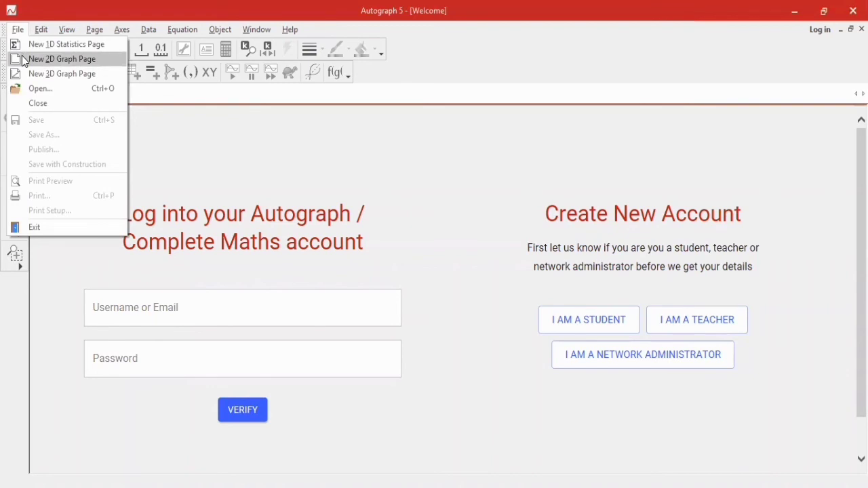
pyautogui.click(24, 60)
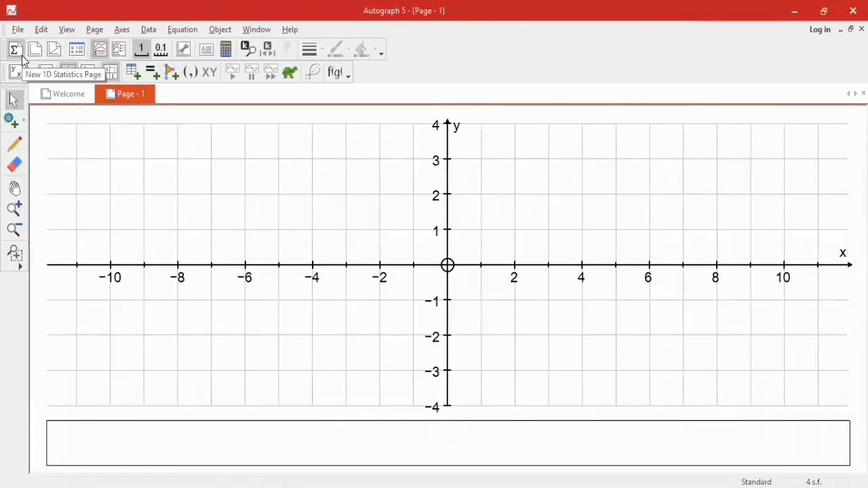
pyautogui.rightClick(532, 197)
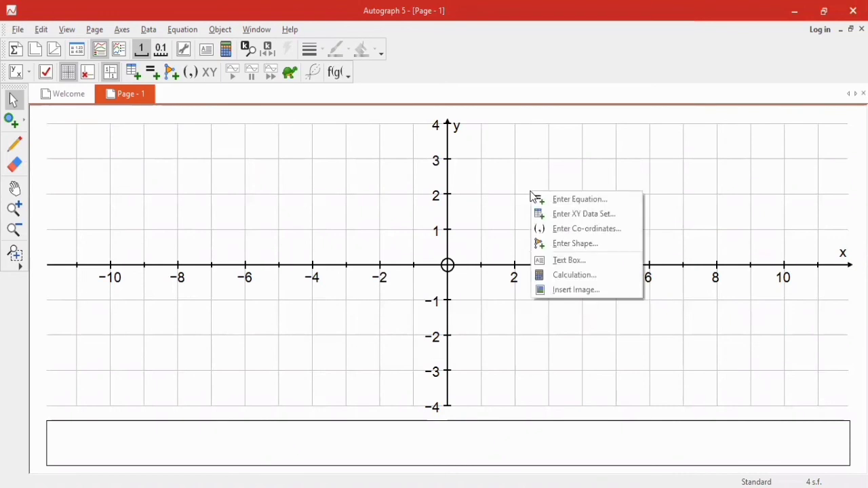
pyautogui.click(585, 294)
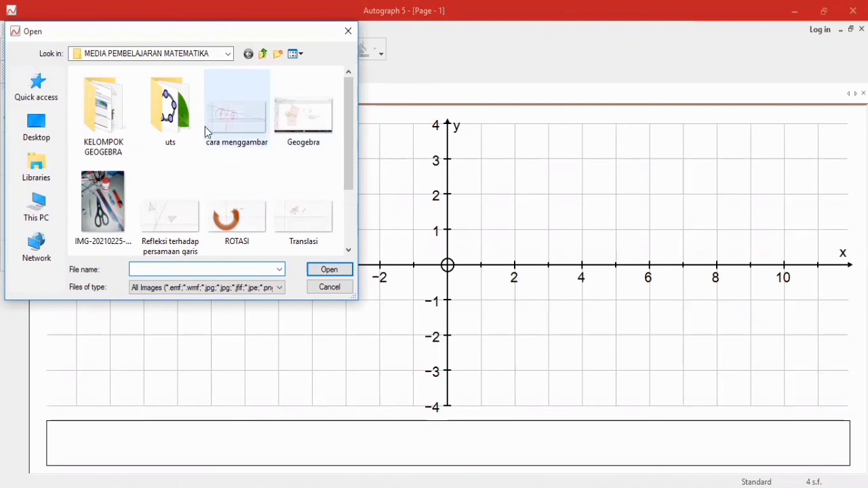
pyautogui.doubleClick(187, 128)
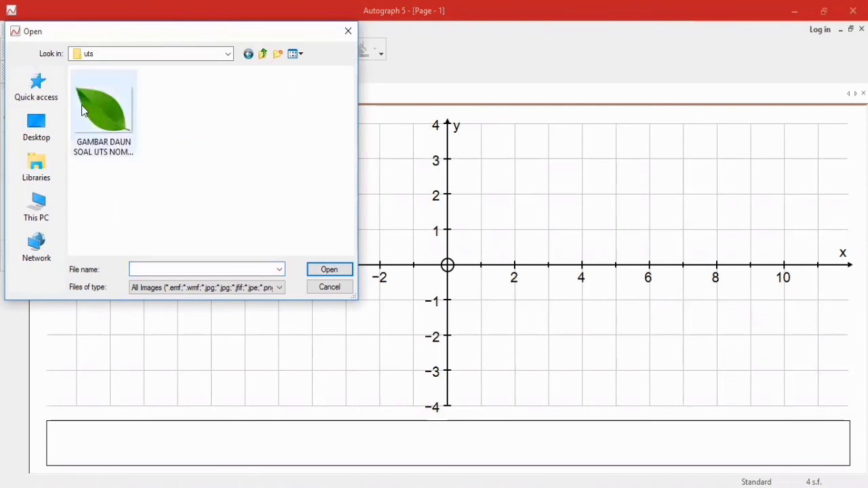
pyautogui.click(80, 105)
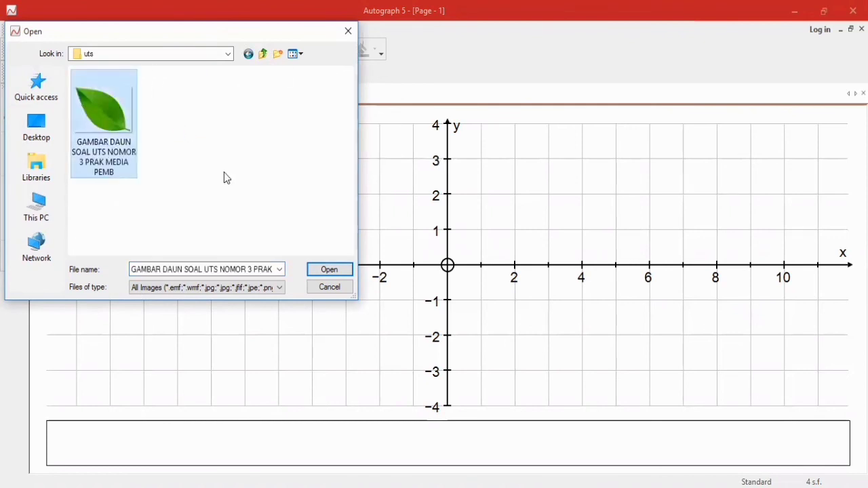
pyautogui.click(344, 273)
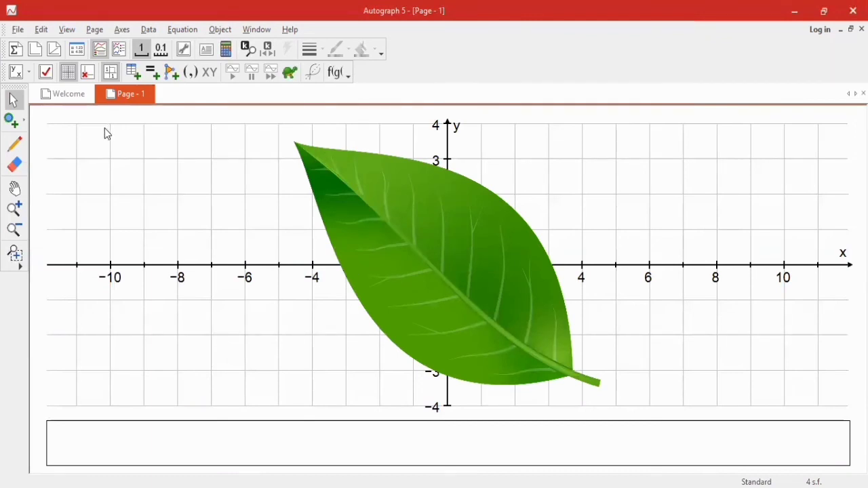
# Rotate the leaf image until it lies horizontally with its stem at the y-axis, spanning x from about 0 to 10.6.
pyautogui.moveTo(418, 229); pyautogui.dragTo(412, 274)
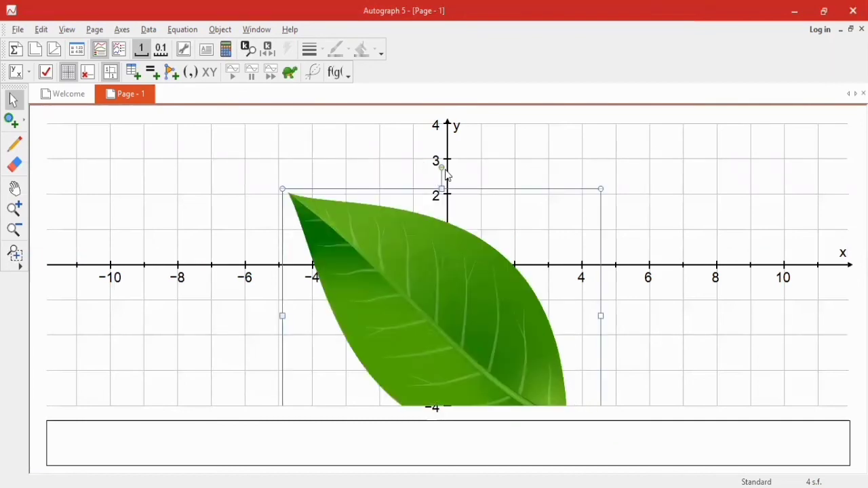
pyautogui.moveTo(441, 170); pyautogui.dragTo(465, 350)
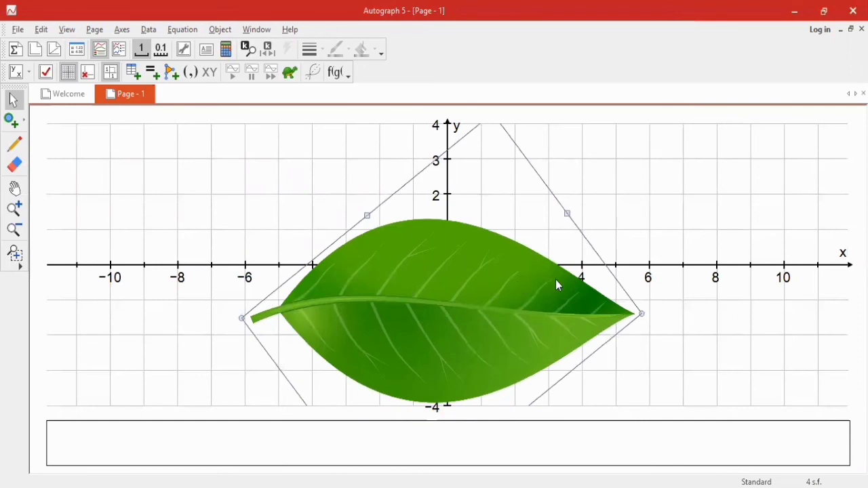
pyautogui.moveTo(434, 320); pyautogui.dragTo(584, 315)
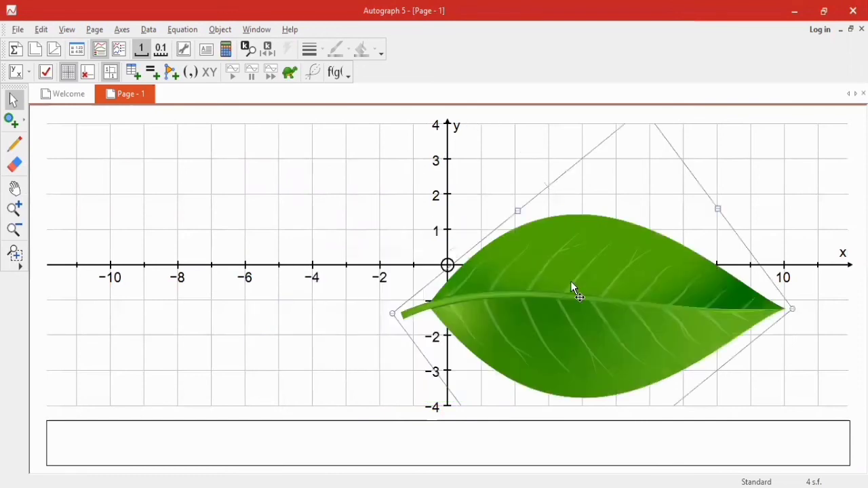
pyautogui.moveTo(575, 284); pyautogui.dragTo(592, 276)
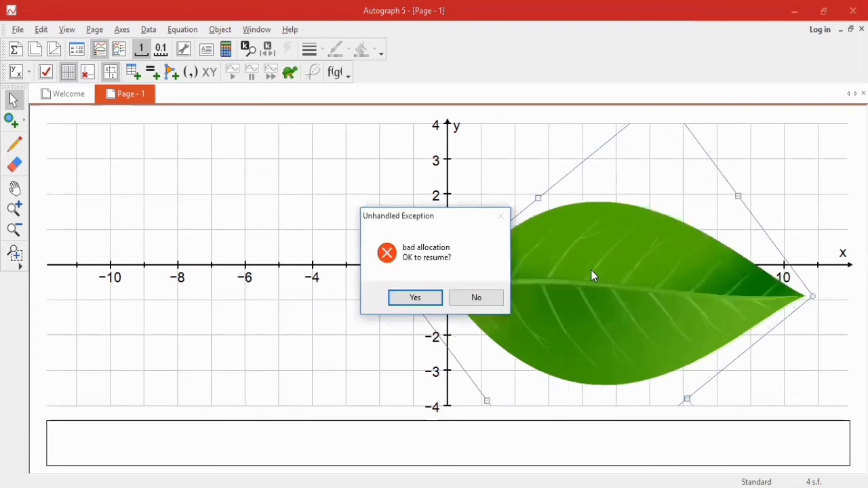
pyautogui.click(415, 298)
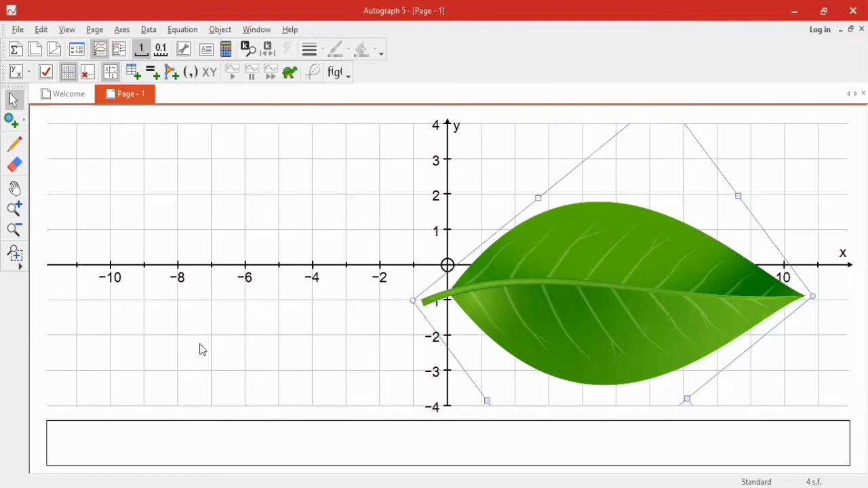
# Plot the equation y=0.1(x-5)^2-3.8 and shift the leaf image down so its lower edge follows the parabola.
pyautogui.rightClick(500, 324)
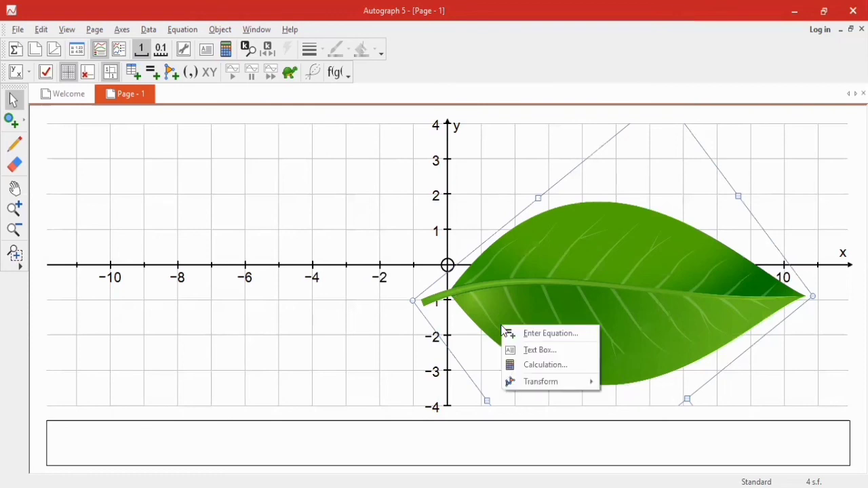
pyautogui.click(532, 332)
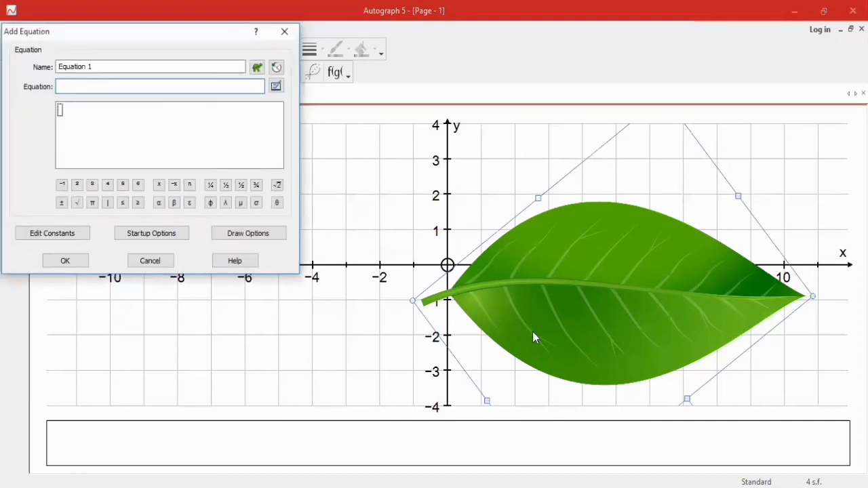
pyautogui.write('y')
pyautogui.press('BackSpace')
pyautogui.write('y=')
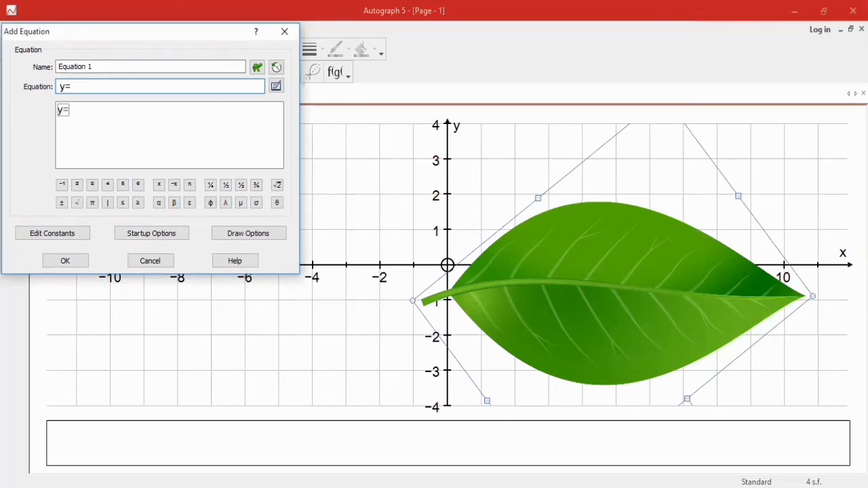
pyautogui.write('0.1(x-')
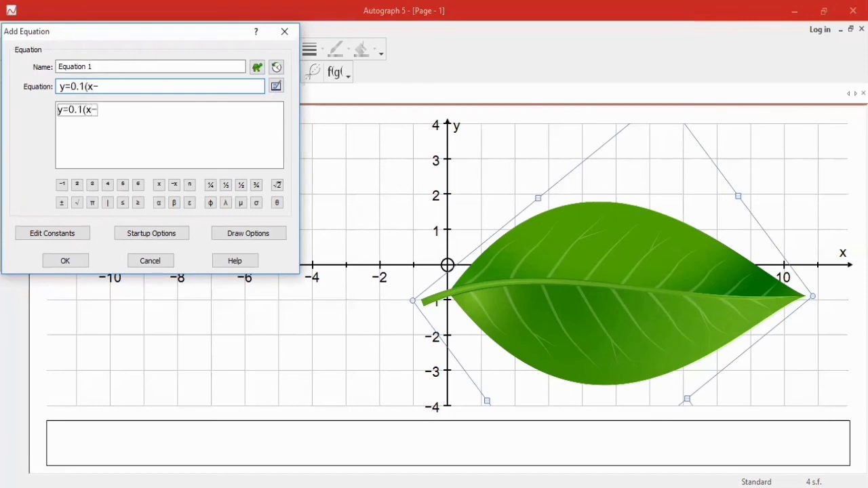
pyautogui.write('5)')
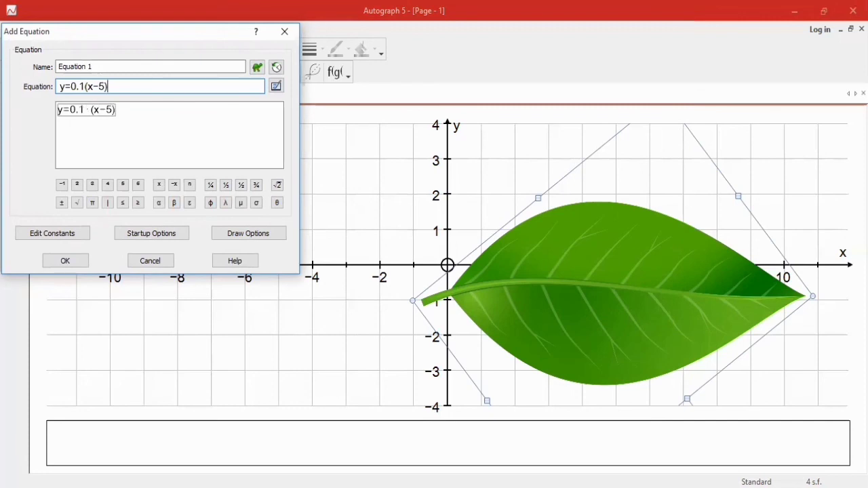
pyautogui.write('^2')
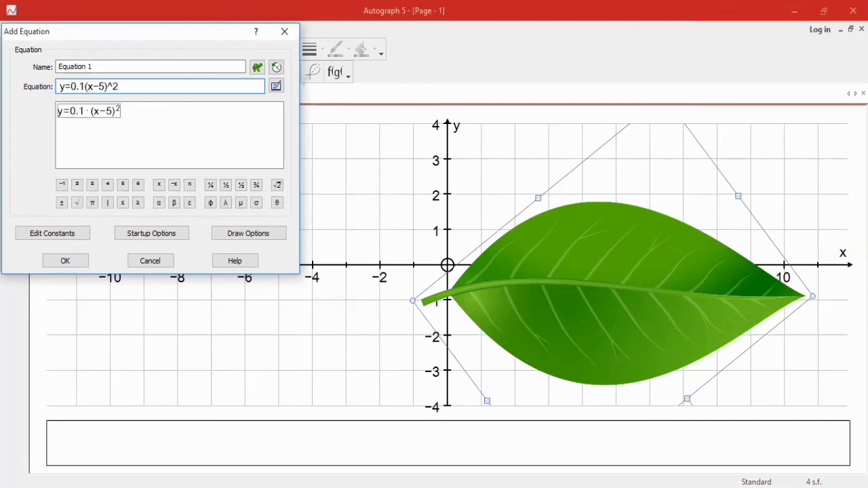
pyautogui.write('-3.8')
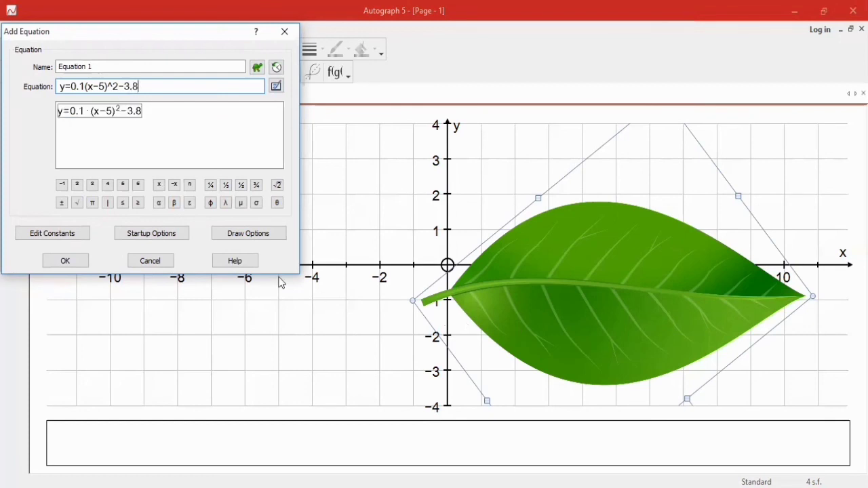
pyautogui.click(79, 261)
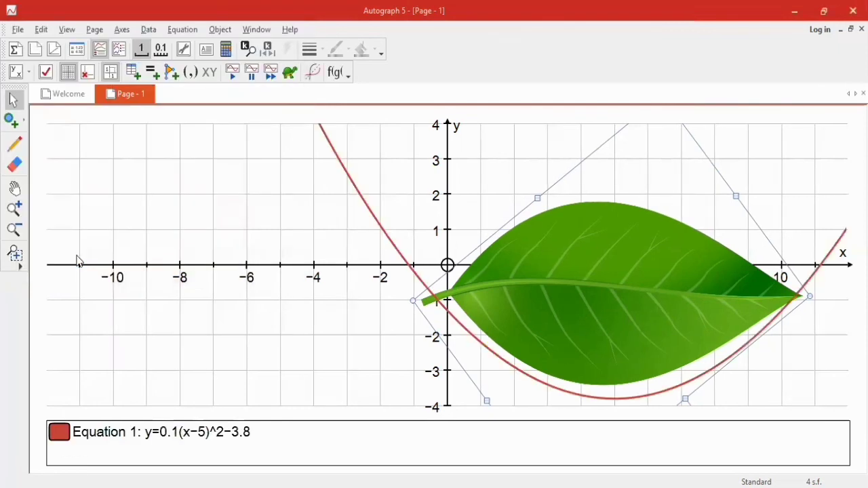
pyautogui.moveTo(593, 318); pyautogui.dragTo(596, 332)
pyautogui.moveTo(595, 331); pyautogui.dragTo(595, 328)
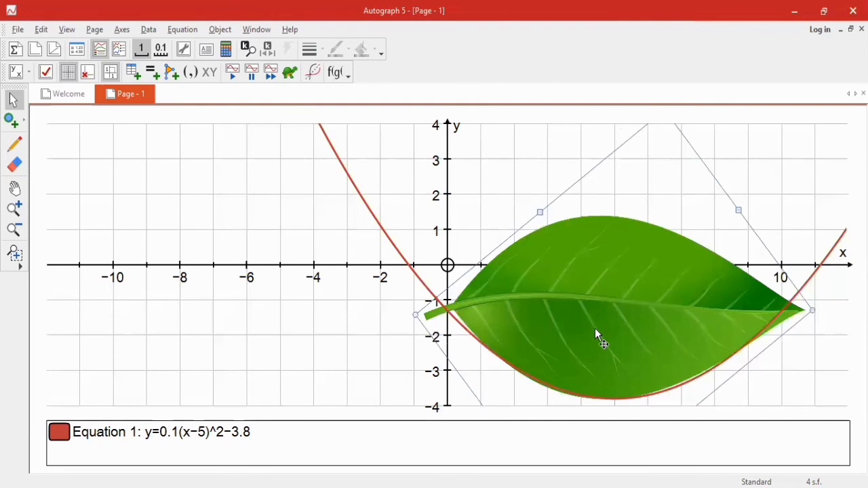
# Plot the equation y=-0.1(x-5)^2+1.4 along the leaf's upper edge and fine-tune the leaf image's horizontal position between the two parabolas.
pyautogui.rightClick(652, 299)
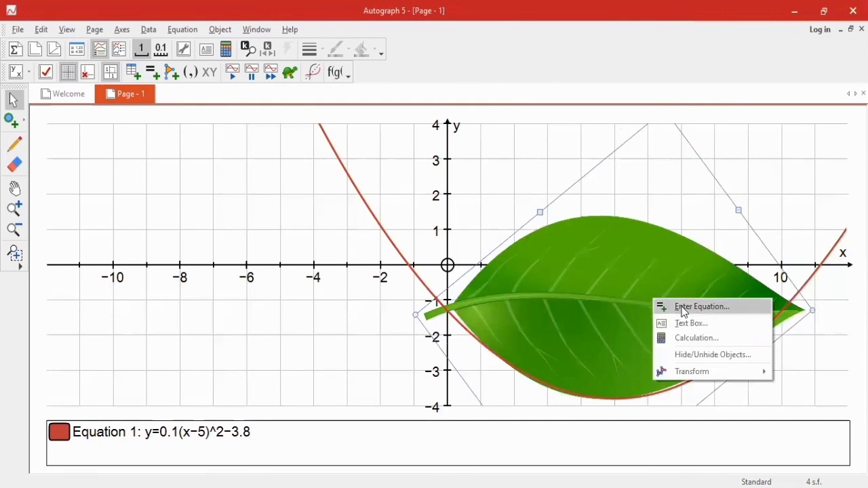
pyautogui.click(683, 309)
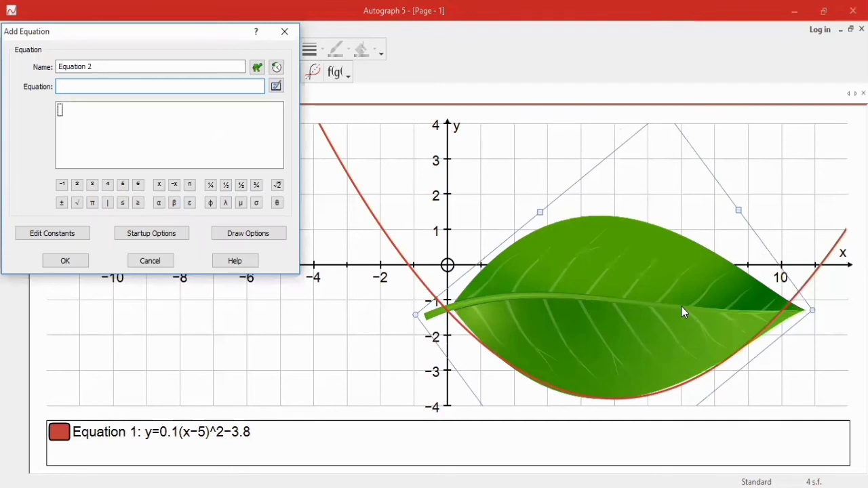
pyautogui.write('y=')
pyautogui.write('-0.1')
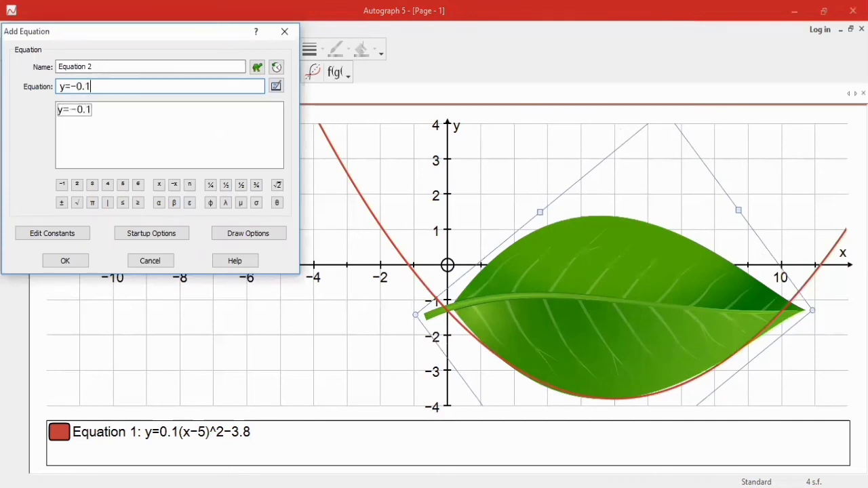
pyautogui.write('(x-5')
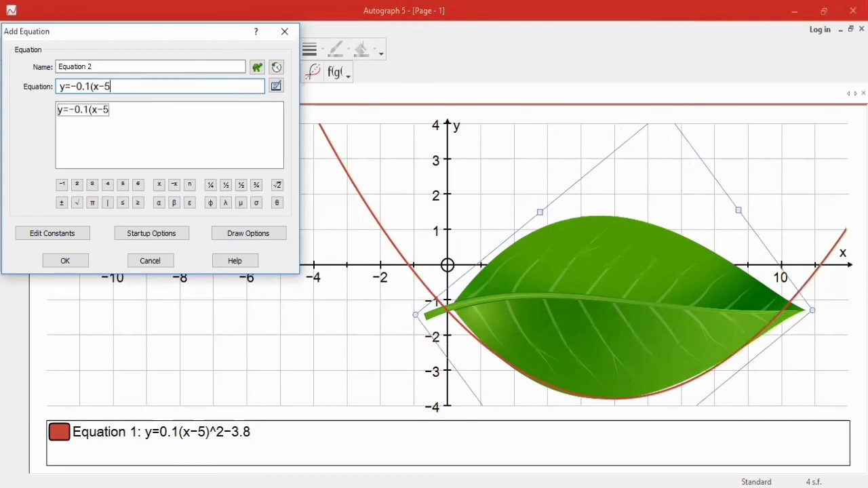
pyautogui.write(')^2')
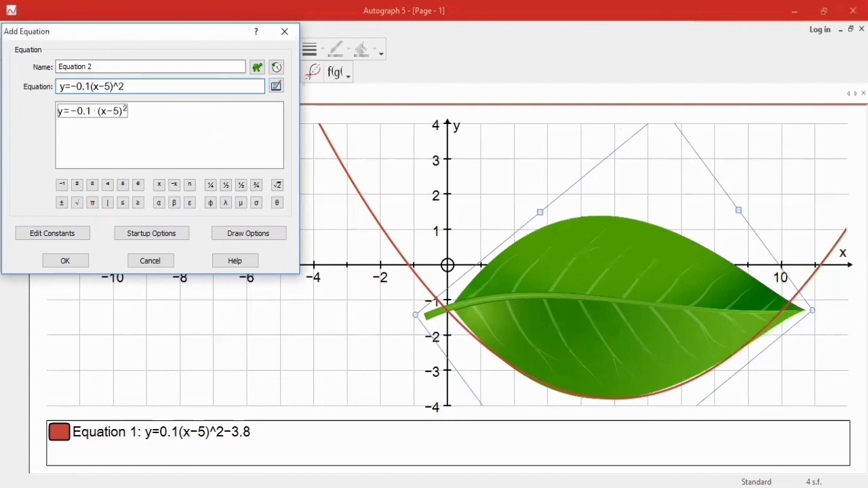
pyautogui.write('+1.4')
pyautogui.click(82, 263)
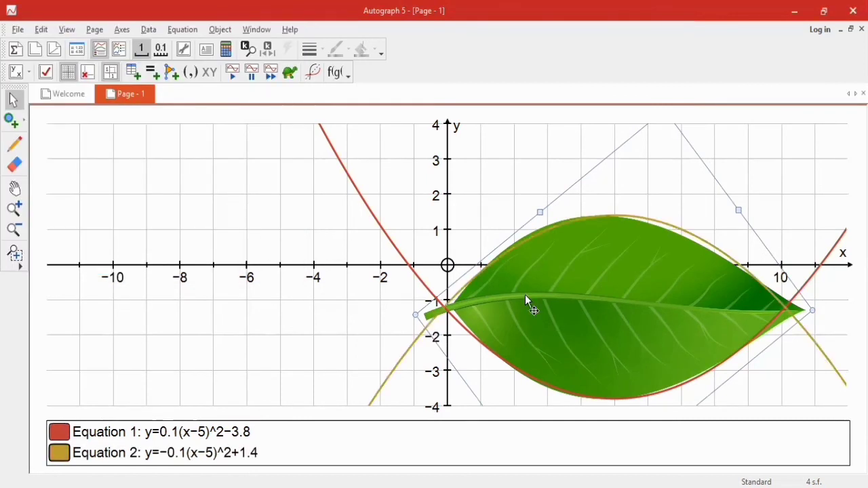
pyautogui.moveTo(525, 297); pyautogui.dragTo(519, 299)
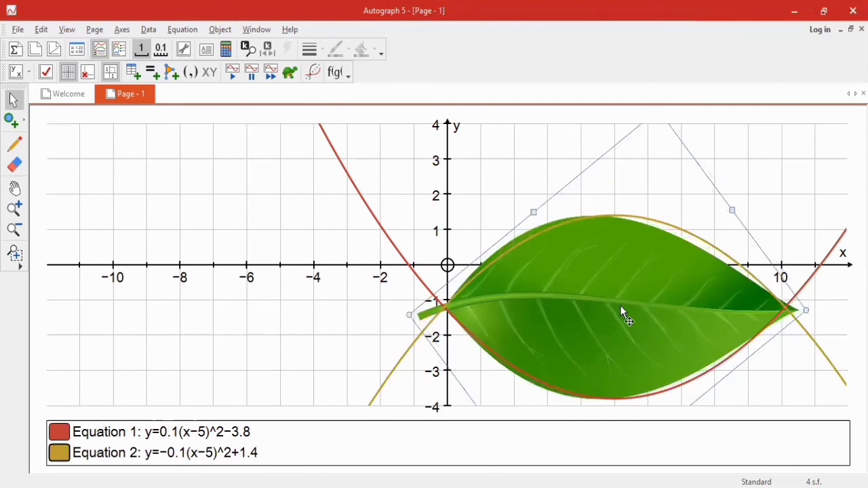
pyautogui.moveTo(620, 305); pyautogui.dragTo(627, 305)
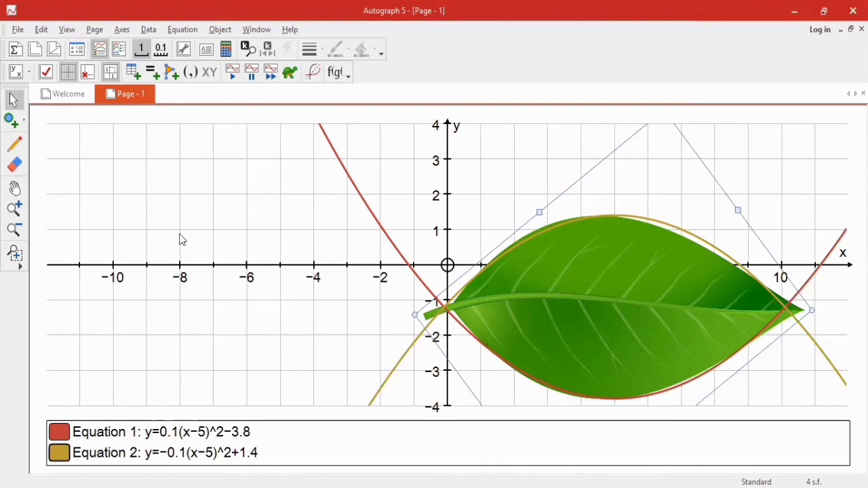
# Add intersection points where the two parabolas cross, at the leaf's stem end and at its tip.
pyautogui.click(24, 129)
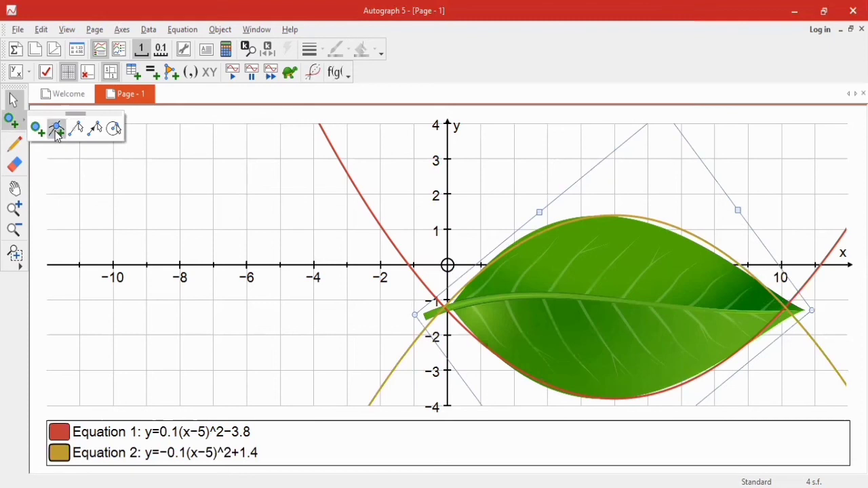
pyautogui.click(57, 131)
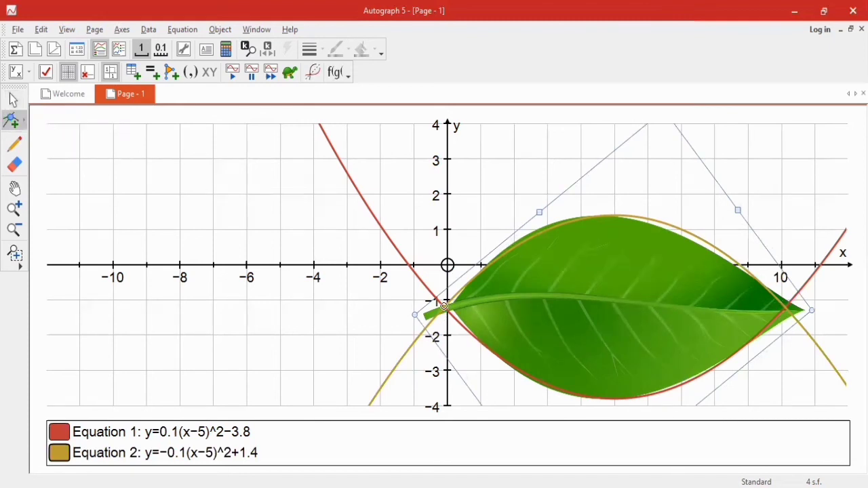
pyautogui.click(442, 306)
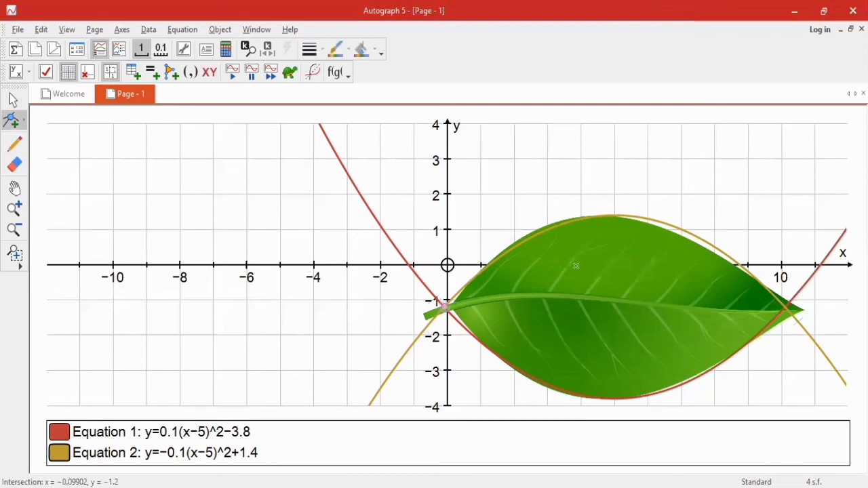
pyautogui.click(784, 306)
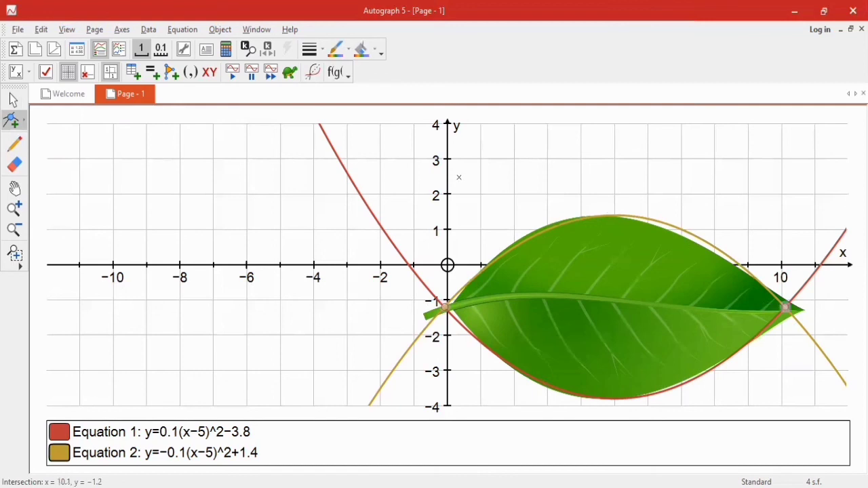
# Create the area enclosed by the two parabolas between their two intersection points, using the General method.
pyautogui.click(14, 100)
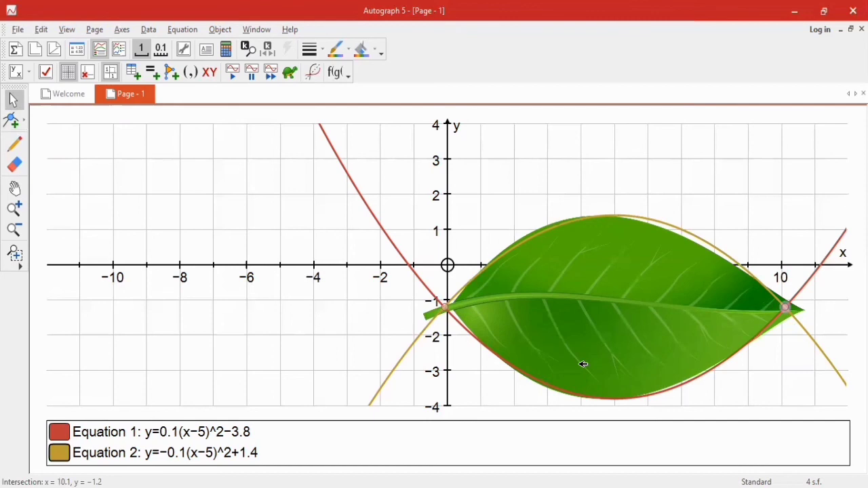
pyautogui.click(445, 306)
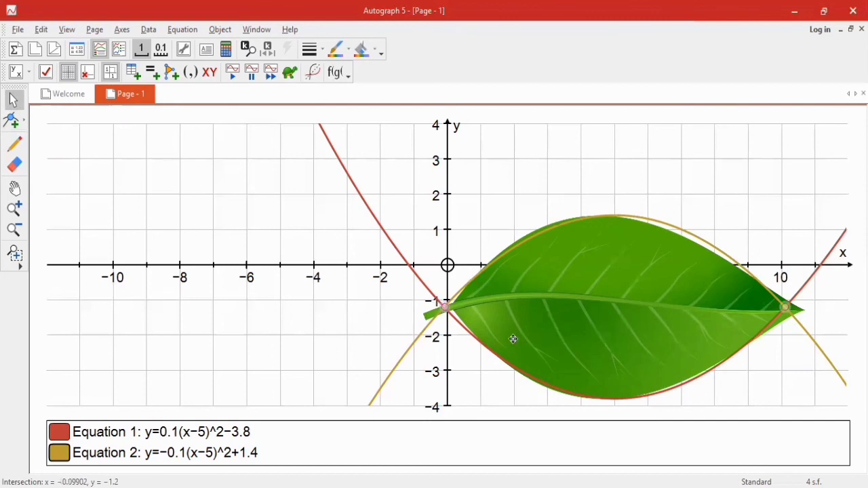
pyautogui.keyDown('shift'); pyautogui.click(512, 364); pyautogui.keyUp('shift')
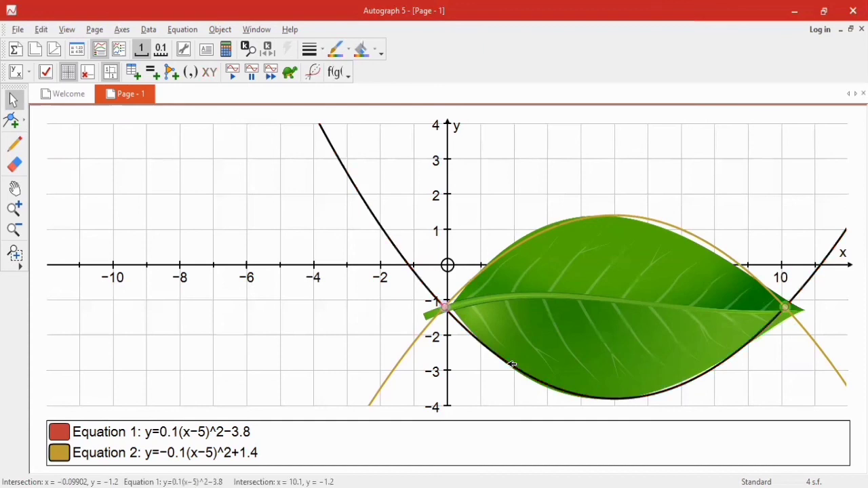
pyautogui.keyDown('shift'); pyautogui.click(551, 230); pyautogui.keyUp('shift')
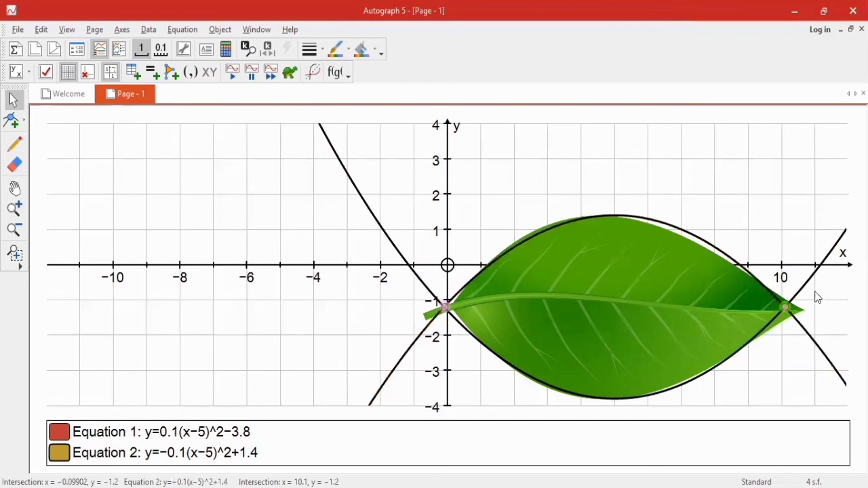
pyautogui.rightClick(784, 307)
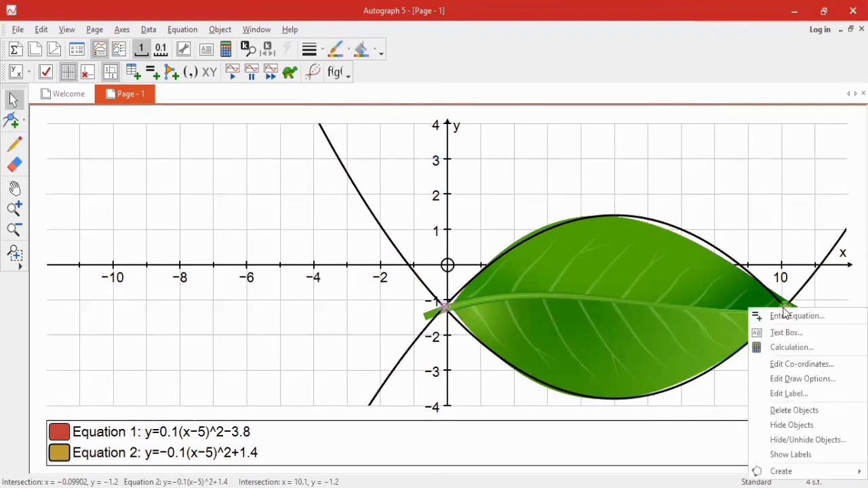
pyautogui.moveTo(781, 471)
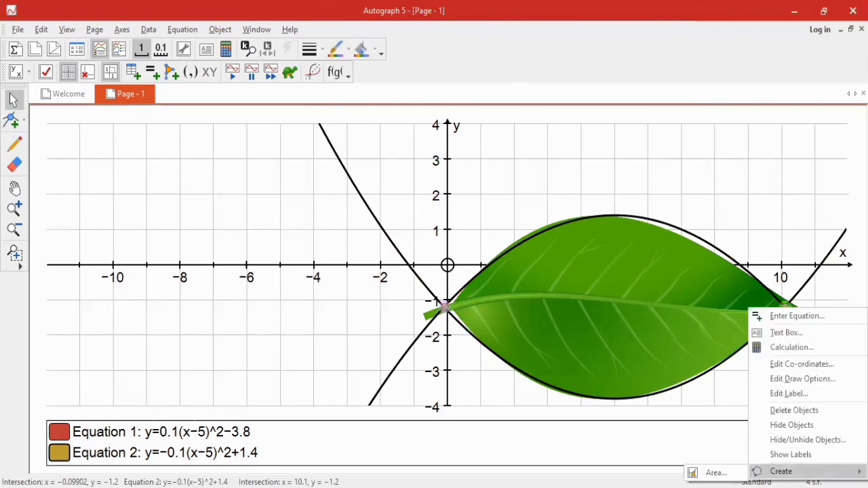
pyautogui.click(713, 473)
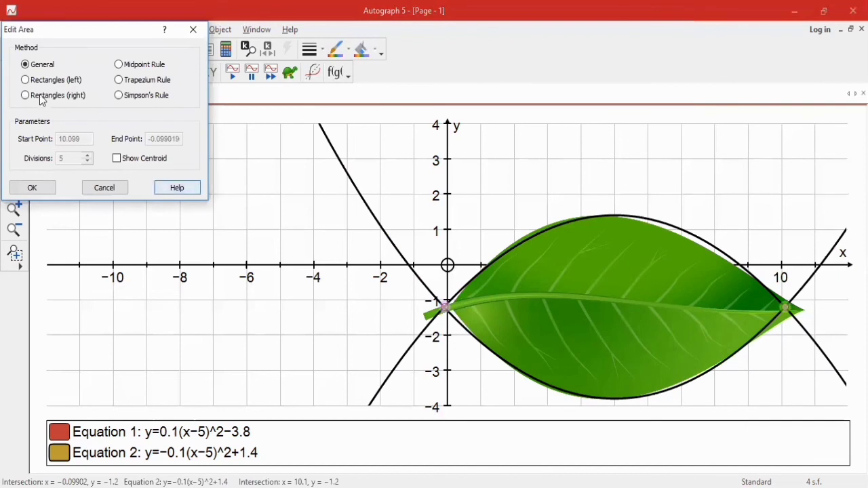
pyautogui.click(39, 186)
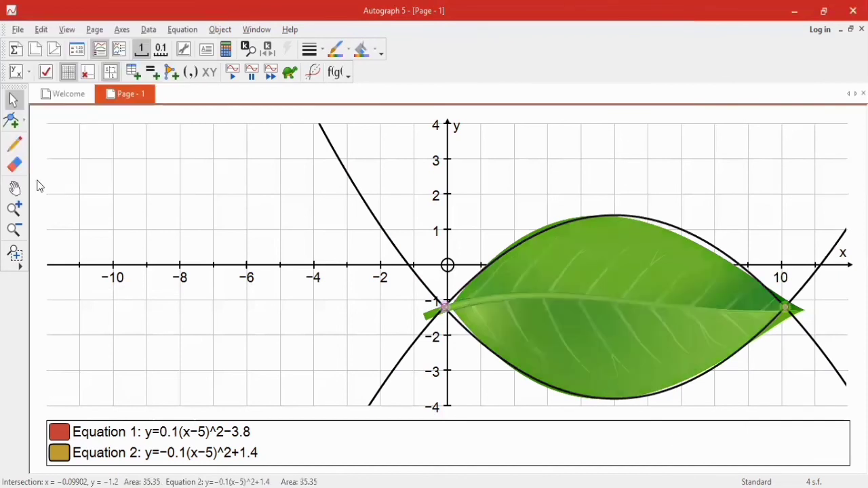